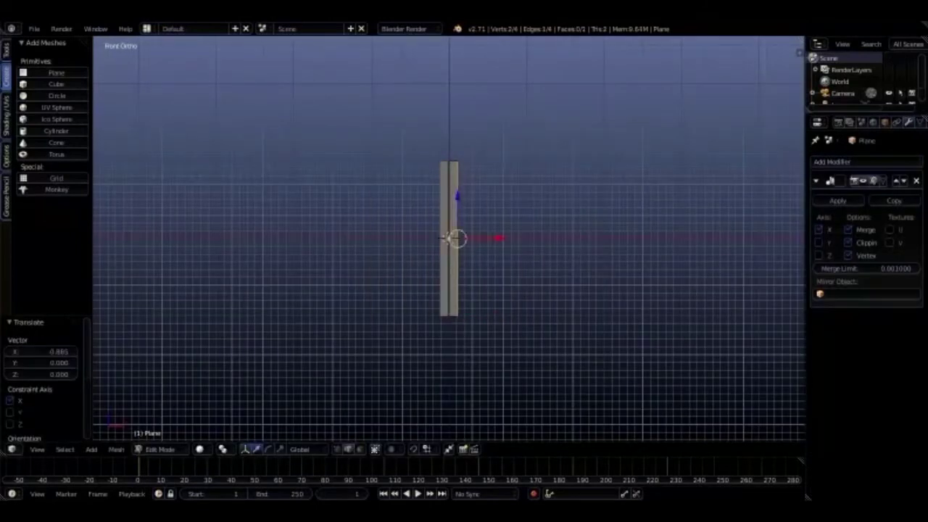
Finish the plane's vertical edit and leave Edit Mode.
{"action": "scroll", "coordinate": [456, 237], "scroll_direction": "down", "scroll_amount": 2}
{"action": "scroll", "coordinate": [455, 238], "scroll_direction": "up", "scroll_amount": 3}
{"action": "scroll", "coordinate": [455, 238], "scroll_direction": "down", "scroll_amount": 1}
{"action": "key", "text": "e"}
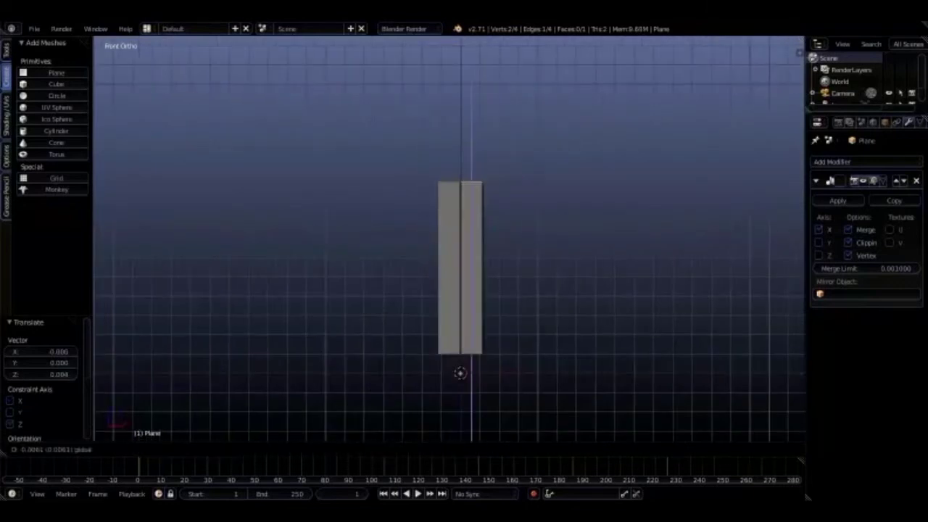
{"action": "key", "text": "Tab"}
Append the robot model from its .blend file into the scene.
{"action": "left_click", "coordinate": [34, 29]}
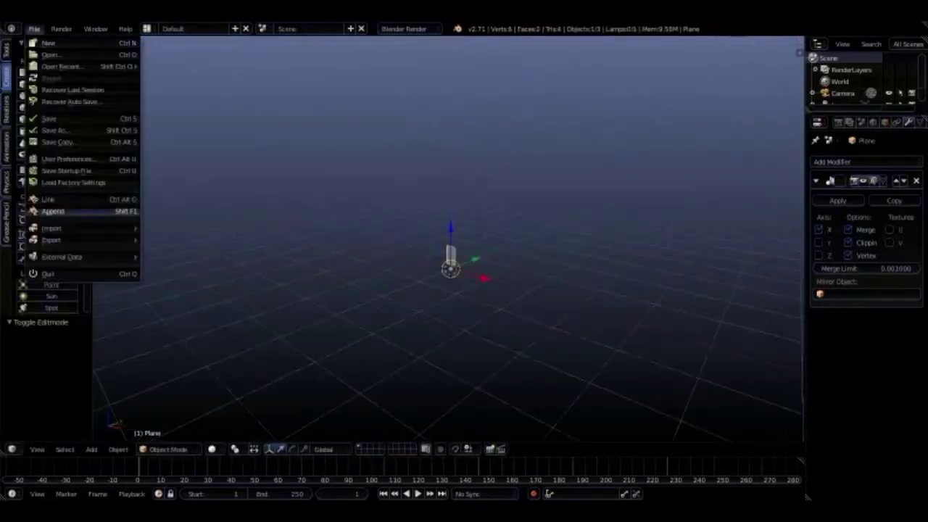
{"action": "left_click", "coordinate": [53, 211]}
{"action": "left_click", "coordinate": [37, 310]}
{"action": "double_click", "coordinate": [174, 146]}
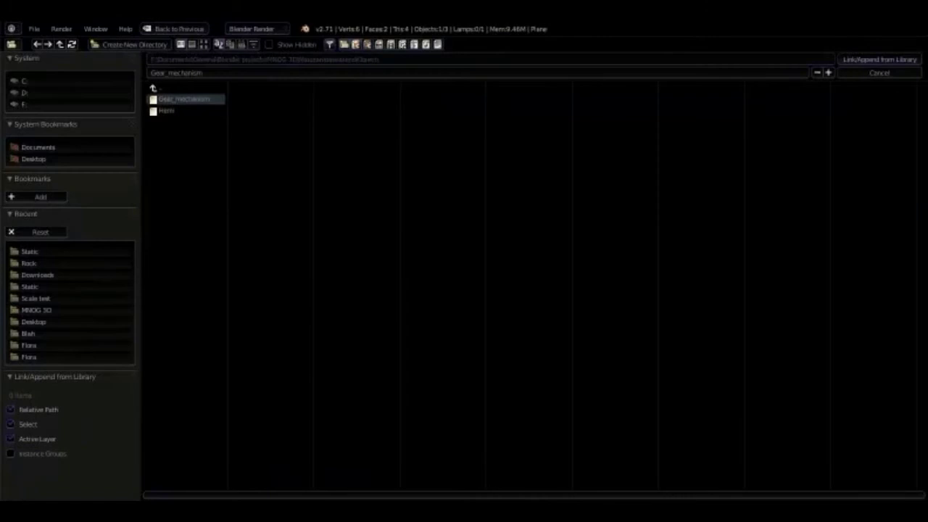
{"action": "double_click", "coordinate": [183, 99]}
{"action": "scroll", "coordinate": [435, 217], "scroll_direction": "up", "scroll_amount": 3}
Rotate the robot in top view so it faces the front.
{"action": "scroll", "coordinate": [435, 218], "scroll_direction": "down", "scroll_amount": 4}
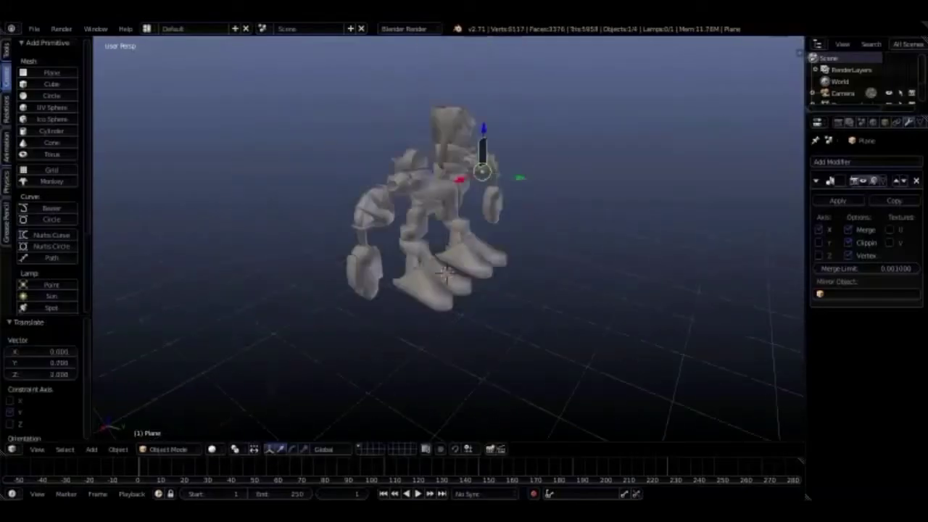
{"action": "key", "text": "KP_1"}
{"action": "key", "text": "KP_7"}
{"action": "key", "text": "r"}
{"action": "left_click", "coordinate": [331, 193]}
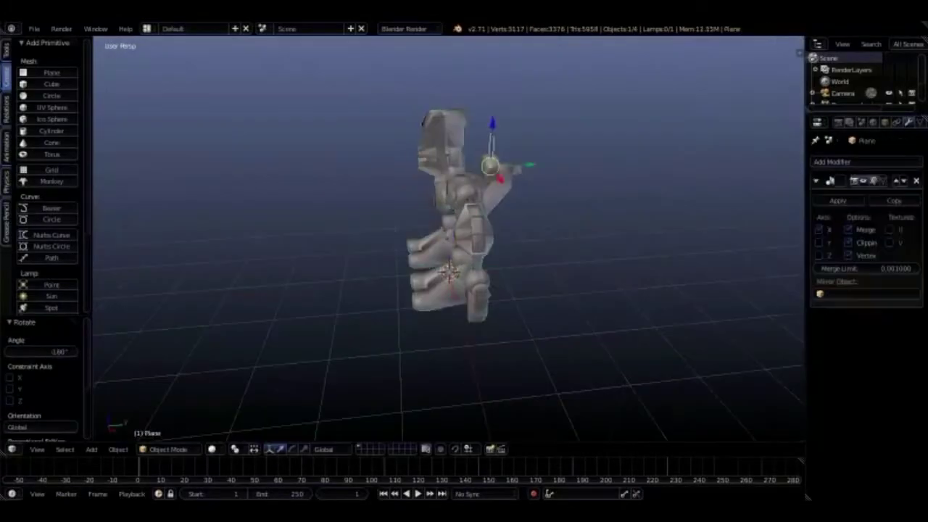
{"action": "key", "text": "KP_1"}
{"action": "scroll", "coordinate": [450, 254], "scroll_direction": "up", "scroll_amount": 4}
In Edit Mode, raise the plane's edge along Z to face height.
{"action": "left_click", "coordinate": [168, 450]}
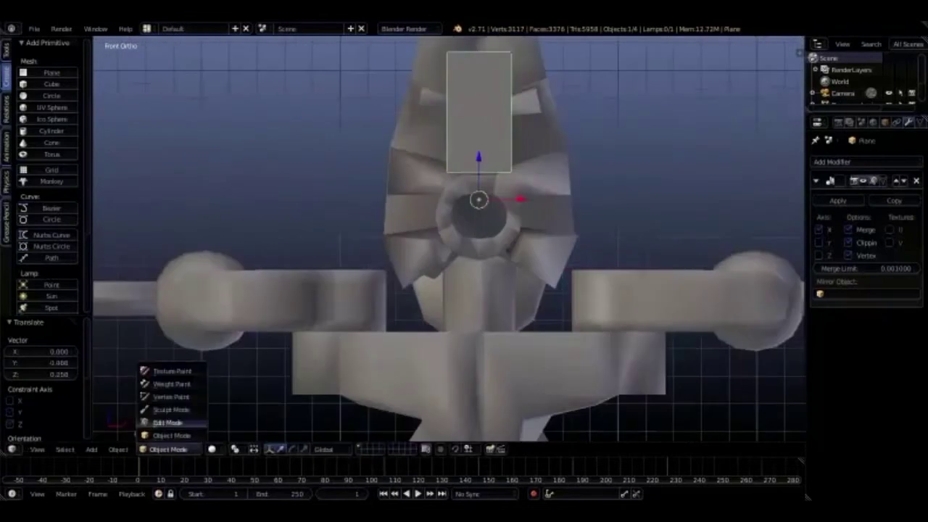
{"action": "left_click", "coordinate": [167, 423]}
{"action": "key", "text": "g"}
{"action": "key", "text": "x"}
{"action": "key", "text": "Return"}
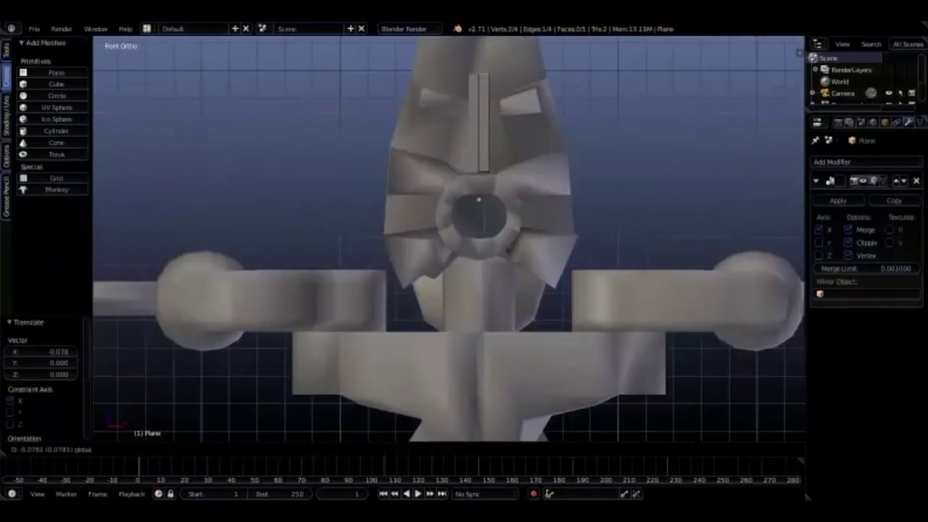
{"action": "key", "text": "Escape"}
{"action": "key", "text": "g"}
{"action": "key", "text": "z"}
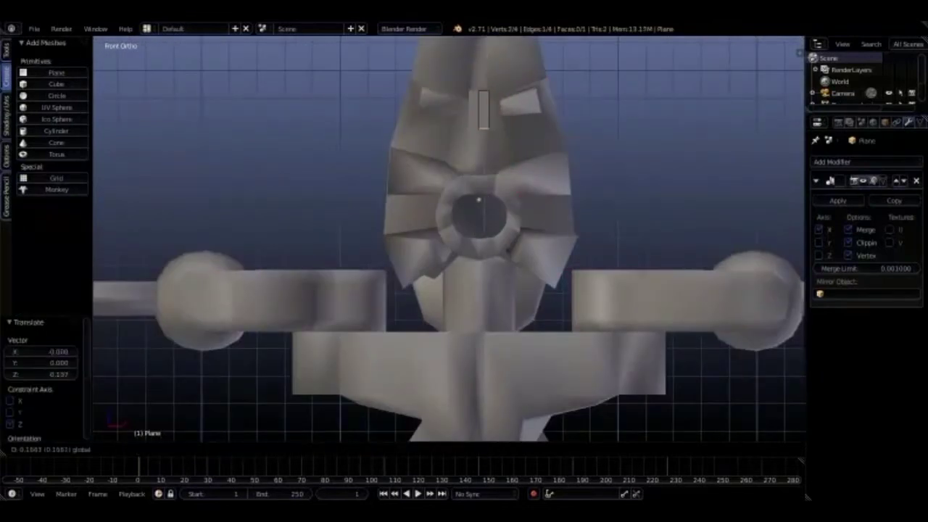
{"action": "key", "text": "Return"}
{"action": "key", "text": "KP_3"}
Move the whole plane along Y to sit just in front of the robot's face.
{"action": "key", "text": "Tab"}
{"action": "key", "text": "g"}
{"action": "key", "text": "y"}
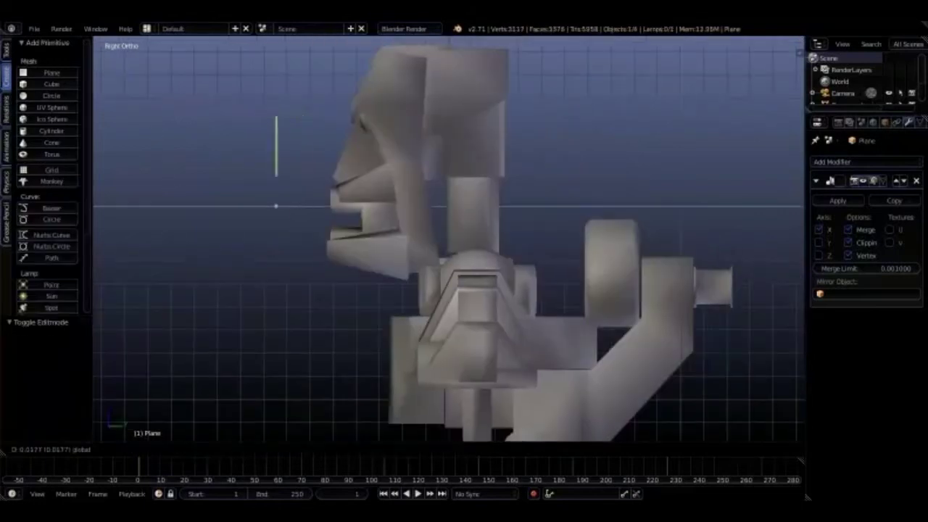
{"action": "key", "text": "Return"}
{"action": "key", "text": "Tab"}
{"action": "middle_click_drag", "start_coordinate": [450, 239], "coordinate": [464, 218]}
Shift the top edge along Y and extrude it upward over the forehead.
{"action": "key", "text": "KP_3"}
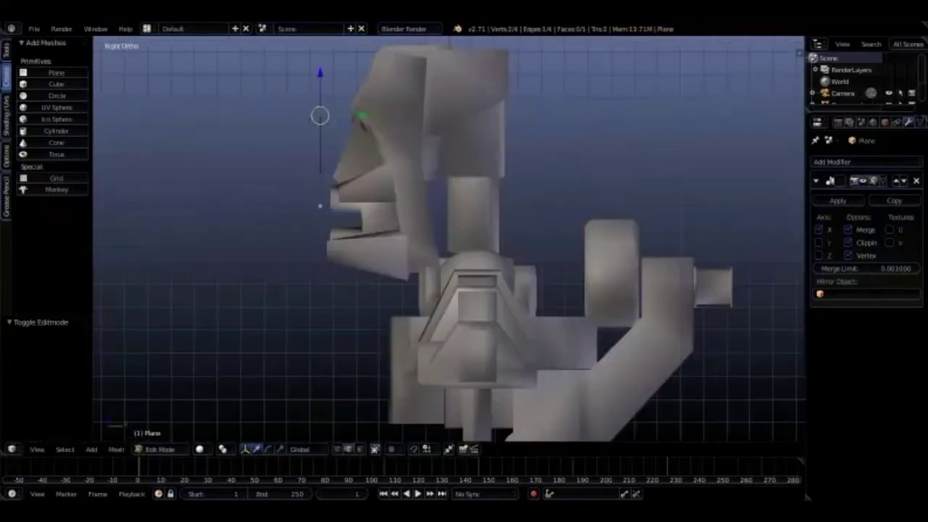
{"action": "key", "text": "g"}
{"action": "key", "text": "y"}
{"action": "key", "text": "Return"}
{"action": "key", "text": "e"}
{"action": "key", "text": "Return"}
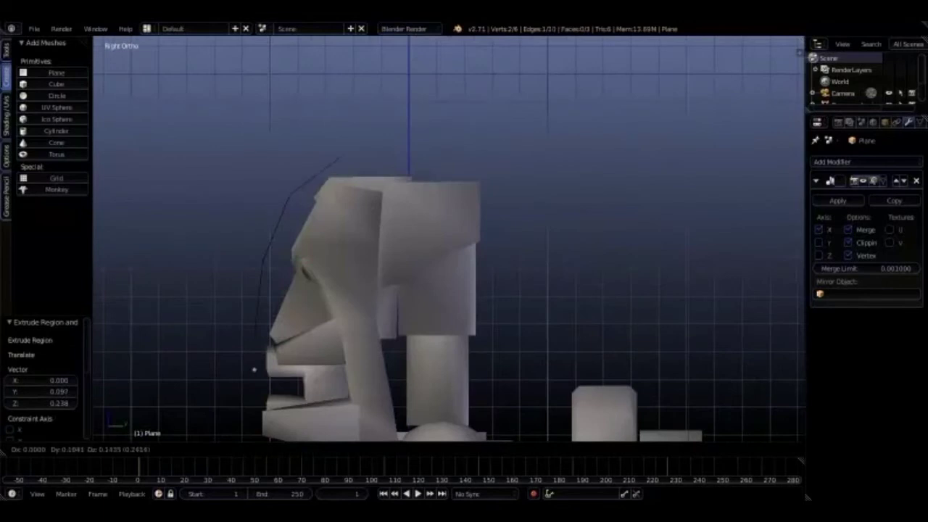
{"action": "middle_click_drag", "start_coordinate": [450, 239], "coordinate": [551, 240]}
{"action": "key", "text": "KP_1"}
{"action": "scroll", "coordinate": [458, 252], "scroll_direction": "up", "scroll_amount": 5}
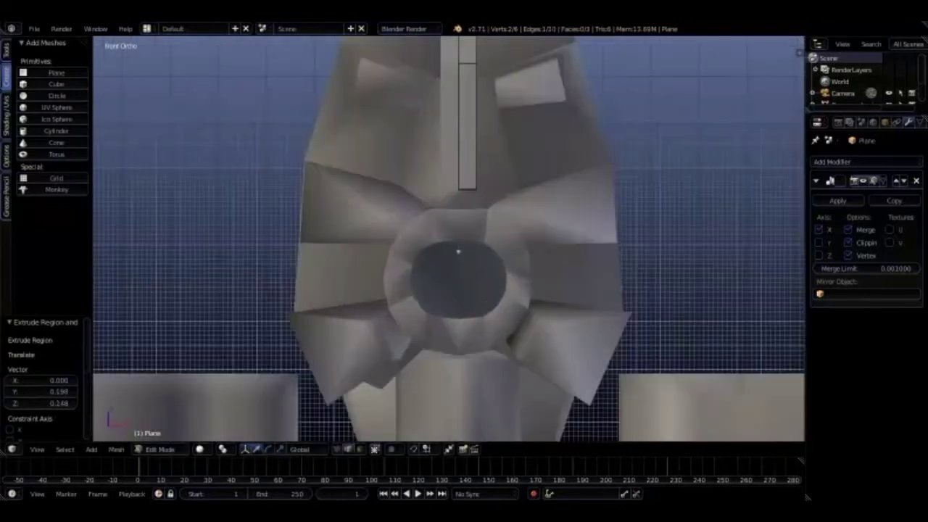
Lower the new edge along Z and add another strip segment, moved along Y.
{"action": "key", "text": "g"}
{"action": "key", "text": "z"}
{"action": "key", "text": "Return"}
{"action": "middle_click_drag", "start_coordinate": [458, 252], "coordinate": [363, 246]}
{"action": "scroll", "coordinate": [363, 247], "scroll_direction": "down", "scroll_amount": 5}
{"action": "key", "text": "KP_3"}
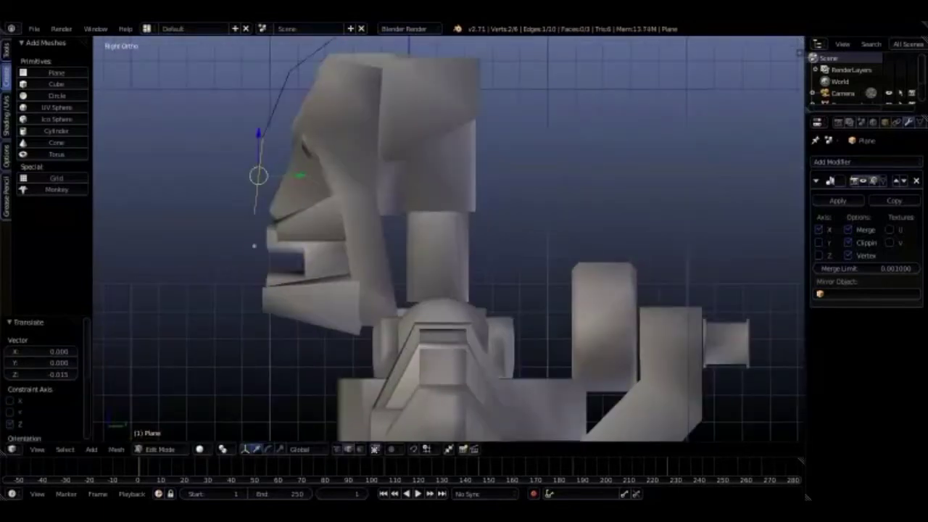
{"action": "key", "text": "g"}
{"action": "key", "text": "y"}
{"action": "left_click", "coordinate": [254, 247]}
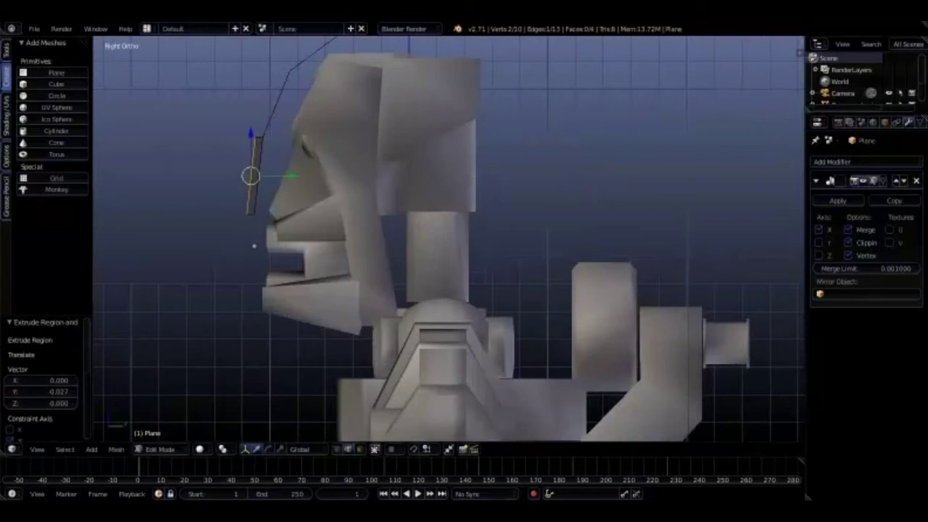
{"action": "middle_click_drag", "start_coordinate": [253, 247], "coordinate": [305, 240]}
{"action": "key", "text": "KP_1"}
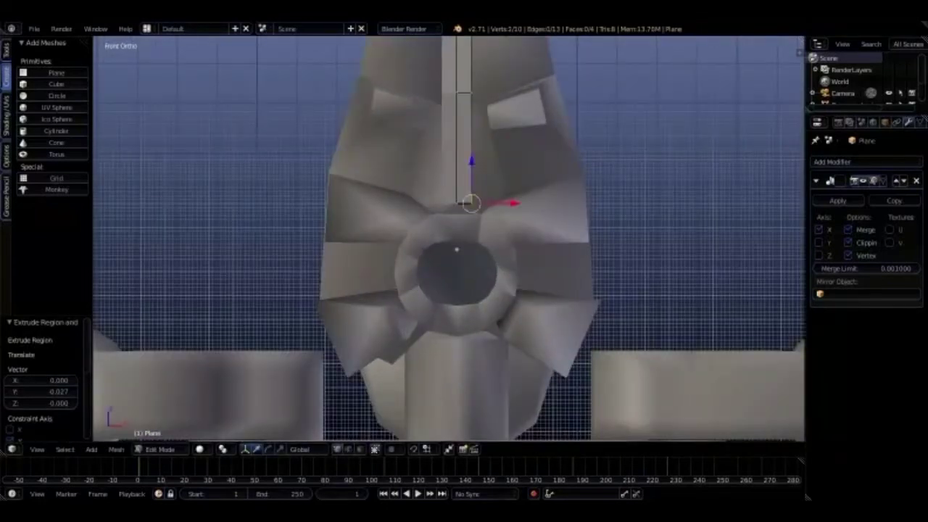
Lower the selected vertex along Z and extrude a new edge sideways across the face.
{"action": "middle_click_drag", "start_coordinate": [464, 246], "coordinate": [435, 217]}
{"action": "key", "text": "KP_1"}
{"action": "key", "text": "g"}
{"action": "key", "text": "z"}
{"action": "key", "text": "Return"}
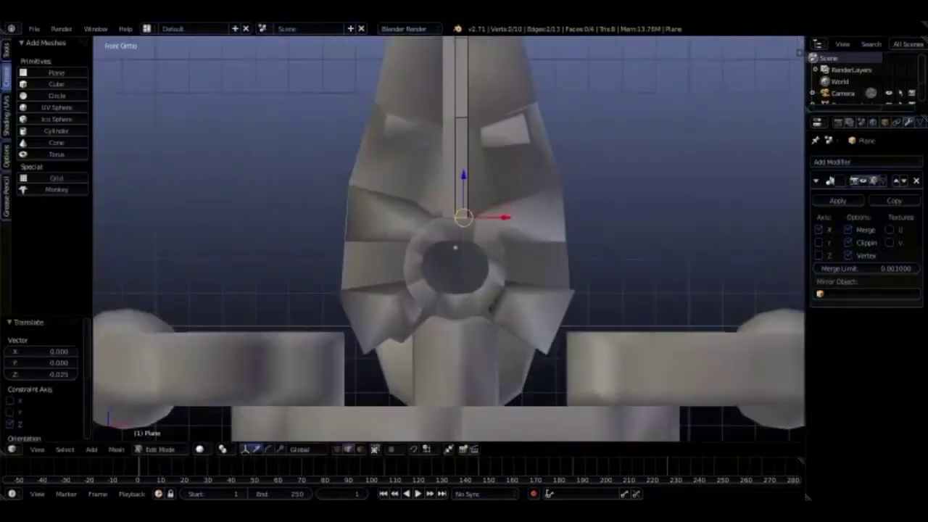
{"action": "key", "text": "e"}
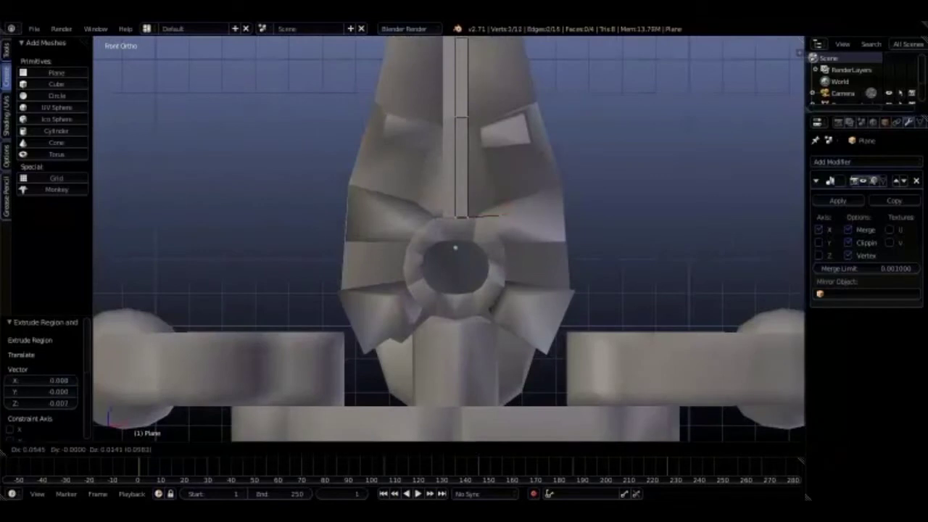
{"action": "left_click", "coordinate": [537, 210]}
{"action": "scroll", "coordinate": [536, 210], "scroll_direction": "down", "scroll_amount": 5}
In top view, move the band's end vertex along Y to the head's depth.
{"action": "key", "text": "KP_7"}
{"action": "scroll", "coordinate": [537, 210], "scroll_direction": "up", "scroll_amount": 8}
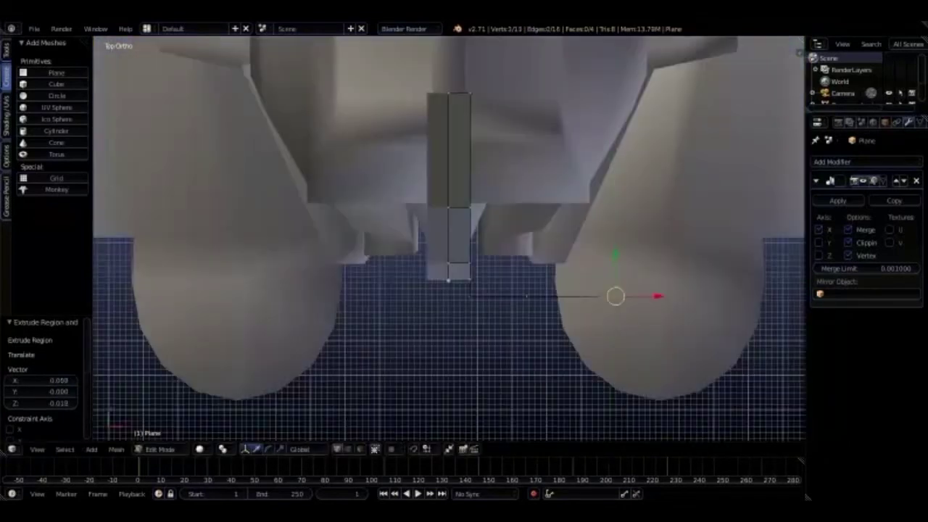
{"action": "key", "text": "g"}
{"action": "key", "text": "y"}
{"action": "left_click", "coordinate": [615, 207]}
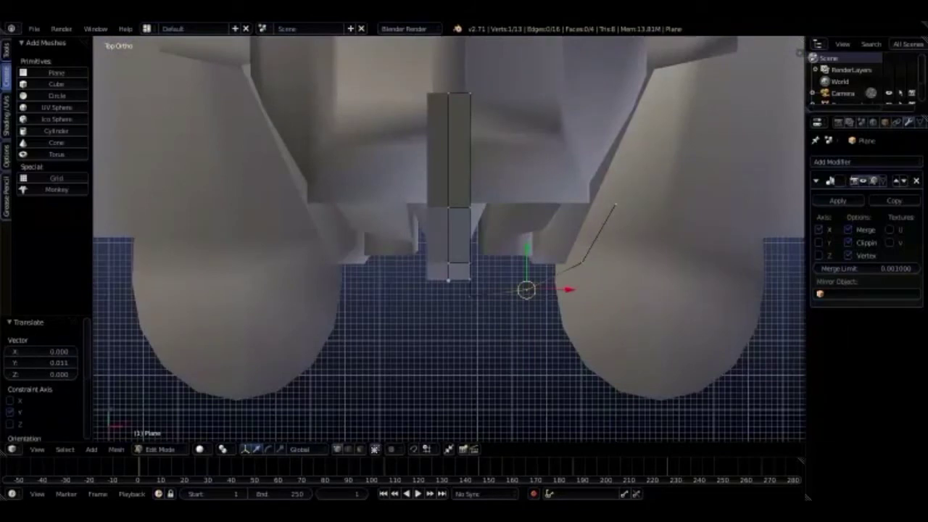
{"action": "middle_click_drag", "start_coordinate": [615, 207], "coordinate": [615, 182]}
{"action": "key", "text": "KP_1"}
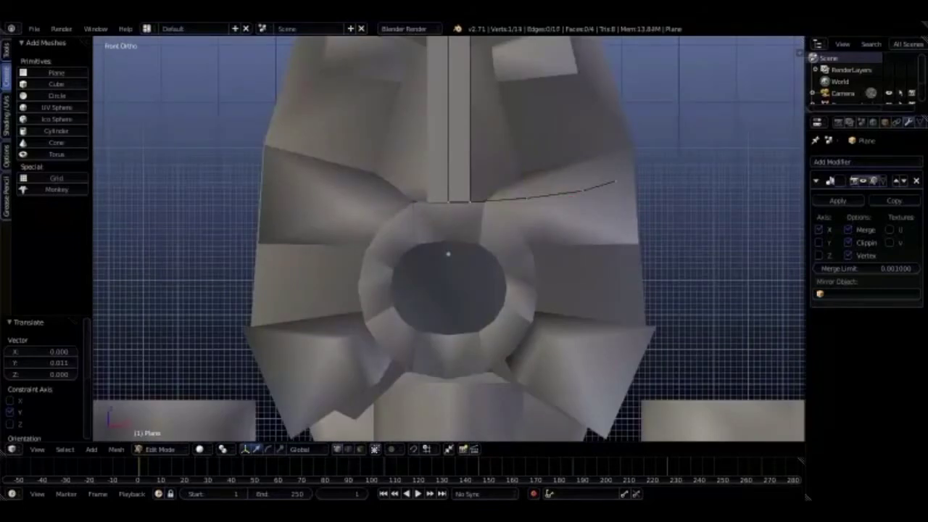
Extrude a downward segment at the band's end and shift its vertices sideways along X.
{"action": "key", "text": "e"}
{"action": "left_click", "coordinate": [616, 239]}
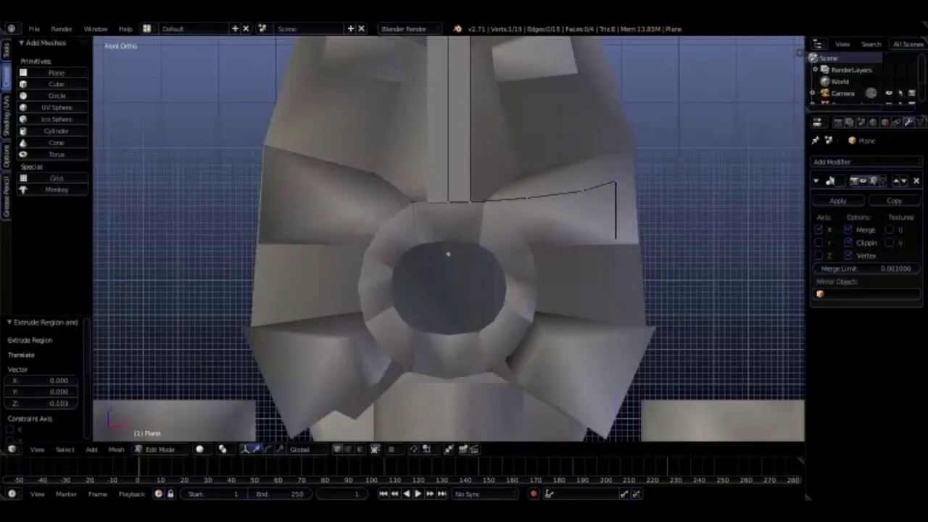
{"action": "key", "text": "KP_3"}
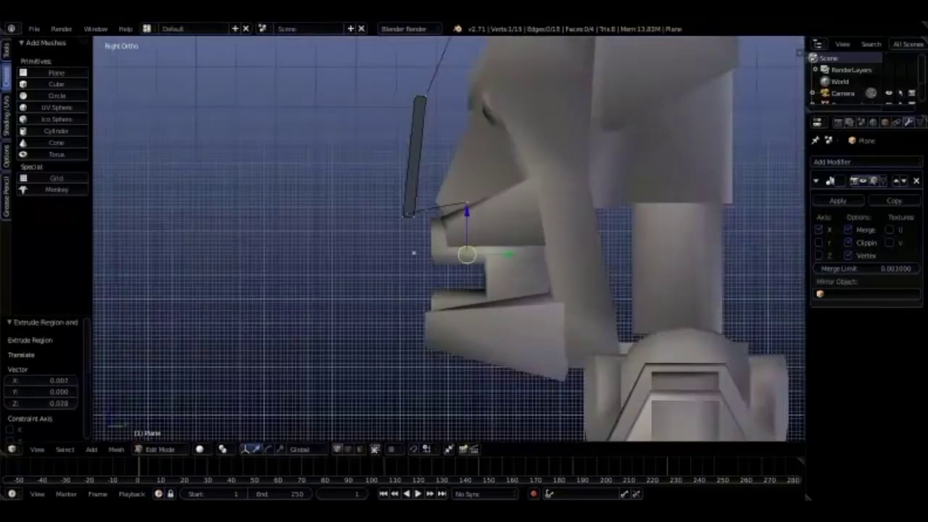
{"action": "key", "text": "g"}
{"action": "key", "text": "KP_7"}
{"action": "key", "text": "x"}
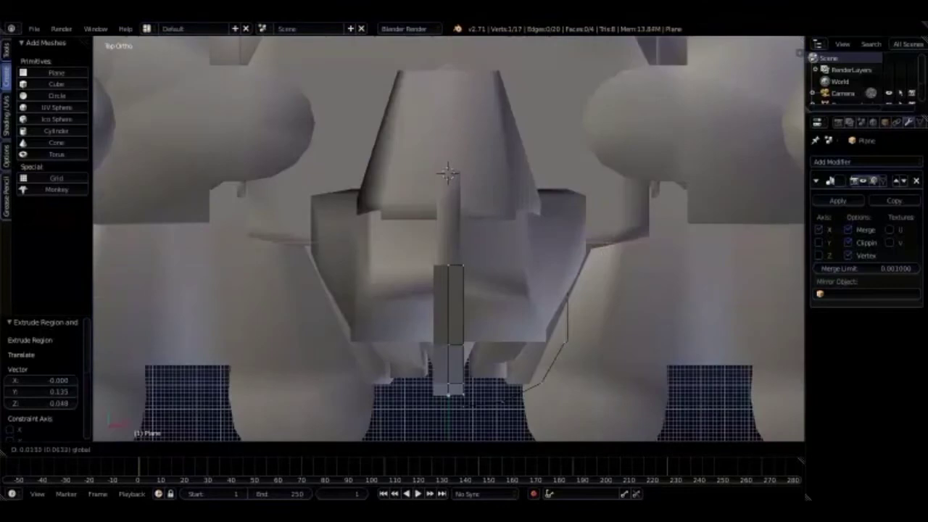
{"action": "key", "text": "Return"}
Nudge the vertices along X, then extrude several segments around toward the back of the head.
{"action": "key", "text": "g"}
{"action": "key", "text": "x"}
{"action": "key", "text": "Return"}
{"action": "key", "text": "KP_3"}
{"action": "key", "text": "g"}
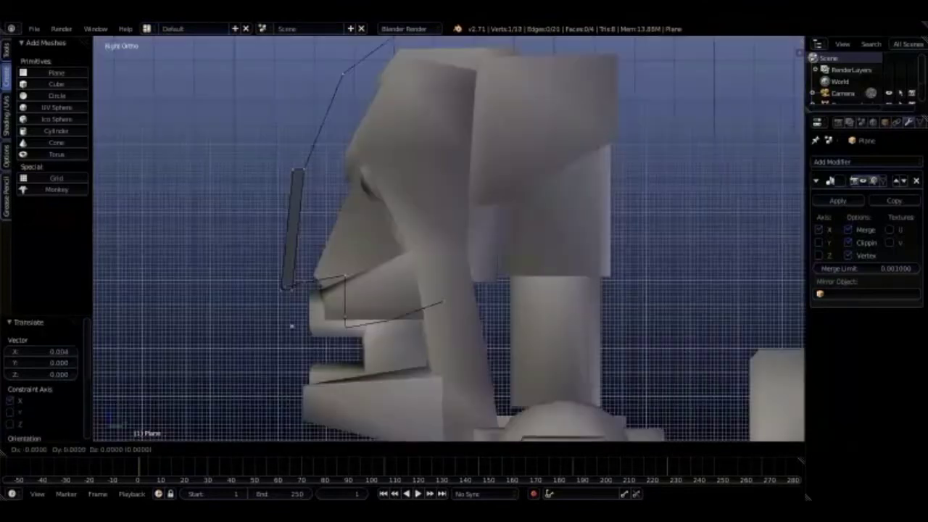
{"action": "key", "text": "Return"}
{"action": "scroll", "coordinate": [449, 239], "scroll_direction": "down", "scroll_amount": 2}
{"action": "key", "text": "e"}
{"action": "key", "text": "Return"}
{"action": "key", "text": "e"}
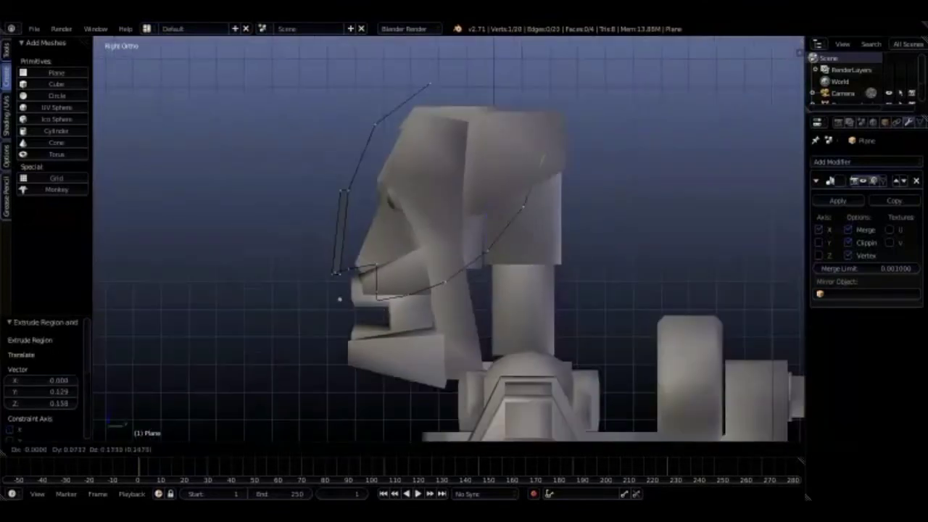
{"action": "key", "text": "Return"}
Place the outline sideways along X and extrude a vertex down and outward at the side curve's end.
{"action": "key", "text": "KP_1"}
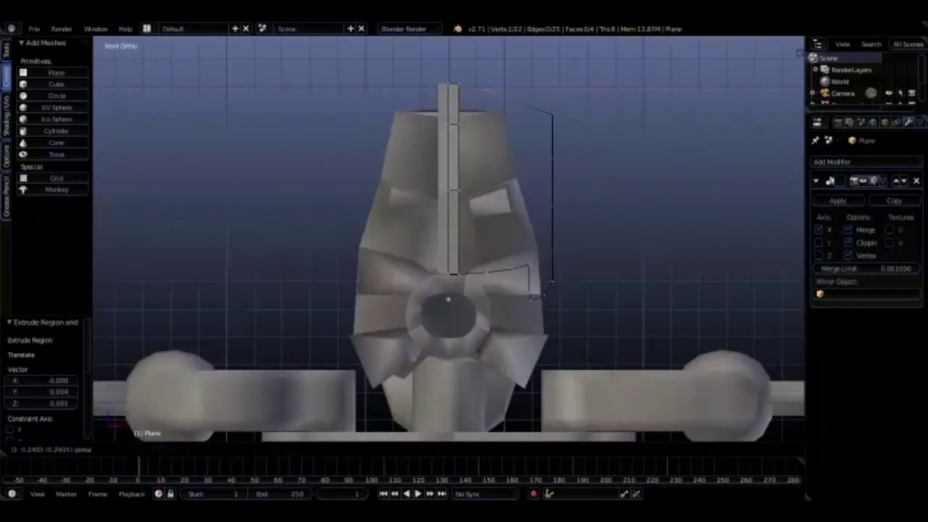
{"action": "key", "text": "g"}
{"action": "key", "text": "x"}
{"action": "key", "text": "Return"}
{"action": "key", "text": "g"}
{"action": "key", "text": "Return"}
{"action": "right_click", "coordinate": [555, 155]}
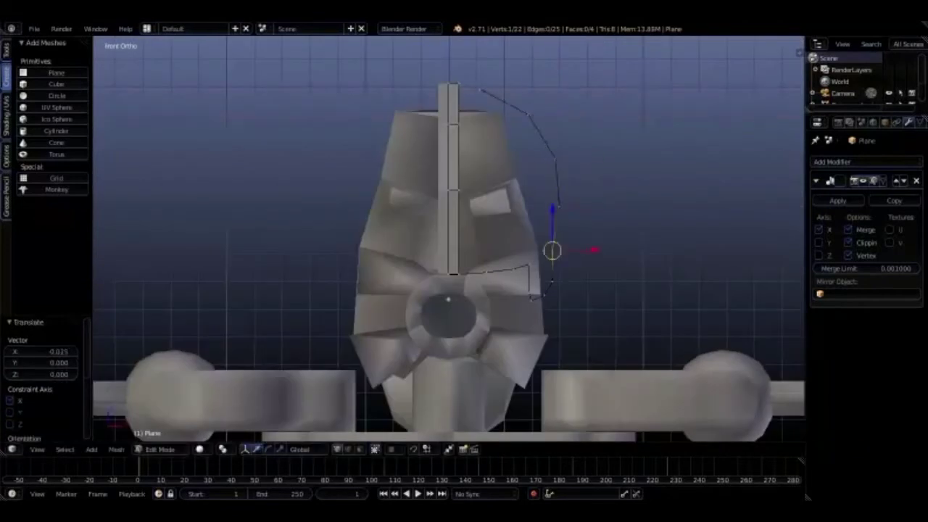
{"action": "key", "text": "g"}
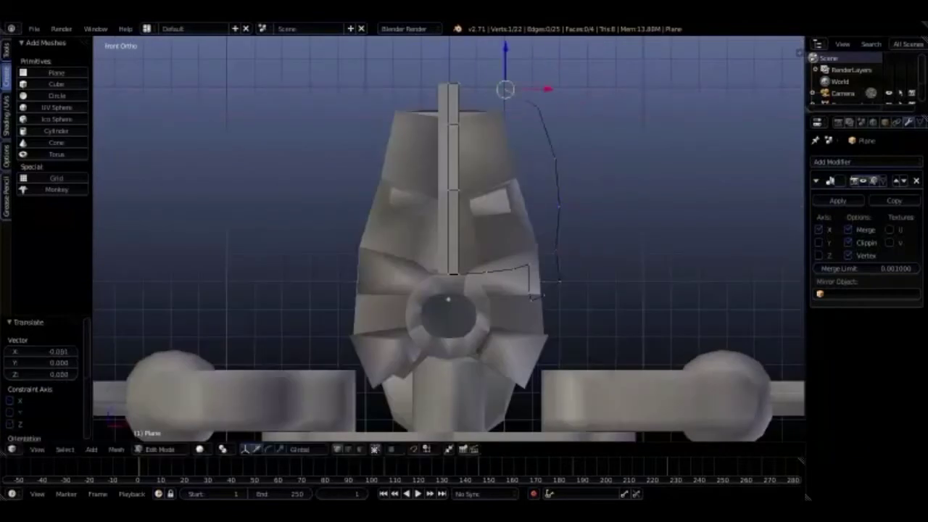
{"action": "key", "text": "e"}
{"action": "key", "text": "Return"}
{"action": "key", "text": "g"}
{"action": "key", "text": "Return"}
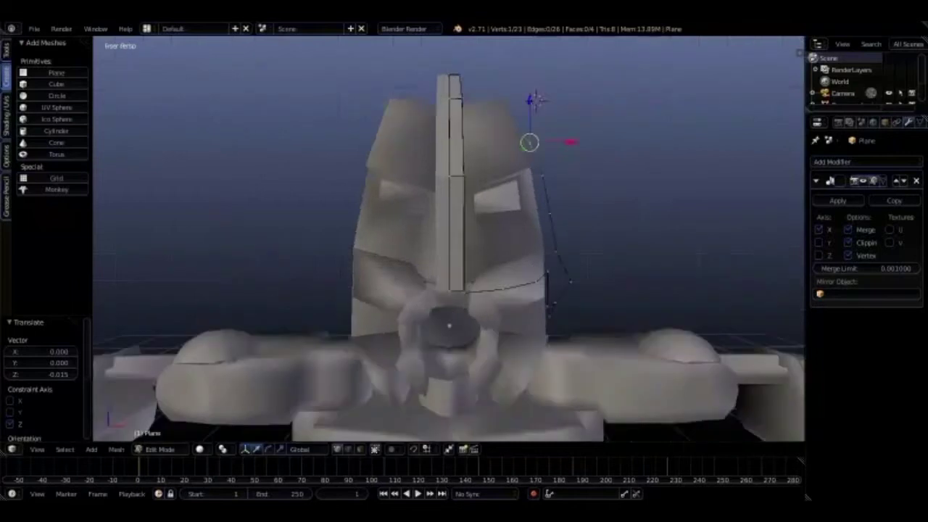
In side view, slide three helmet outline vertices along the Y axis to reshape the profile.
{"action": "middle_click_drag", "start_coordinate": [546, 85], "coordinate": [494, 86]}
{"action": "key", "text": "KP_3"}
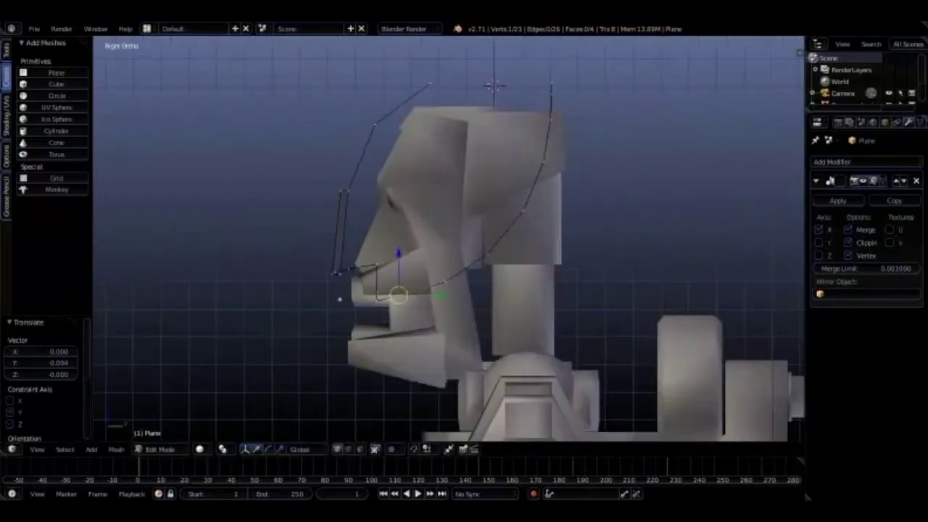
{"action": "key", "text": "g"}
{"action": "key", "text": "y"}
{"action": "right_click", "coordinate": [480, 254]}
{"action": "key", "text": "g"}
{"action": "key", "text": "y"}
{"action": "right_click", "coordinate": [523, 211]}
{"action": "key", "text": "g"}
{"action": "key", "text": "y"}
{"action": "key", "text": "g"}
{"action": "key", "text": "y"}
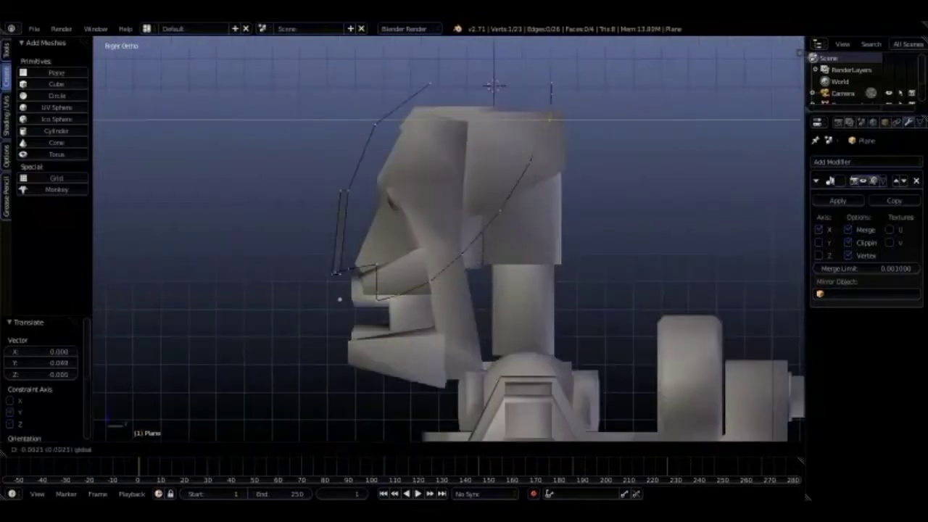
{"action": "key", "text": "Return"}
From the top view, shift the outline vertex along Y in two adjustments.
{"action": "middle_click_drag", "start_coordinate": [493, 86], "coordinate": [511, 187]}
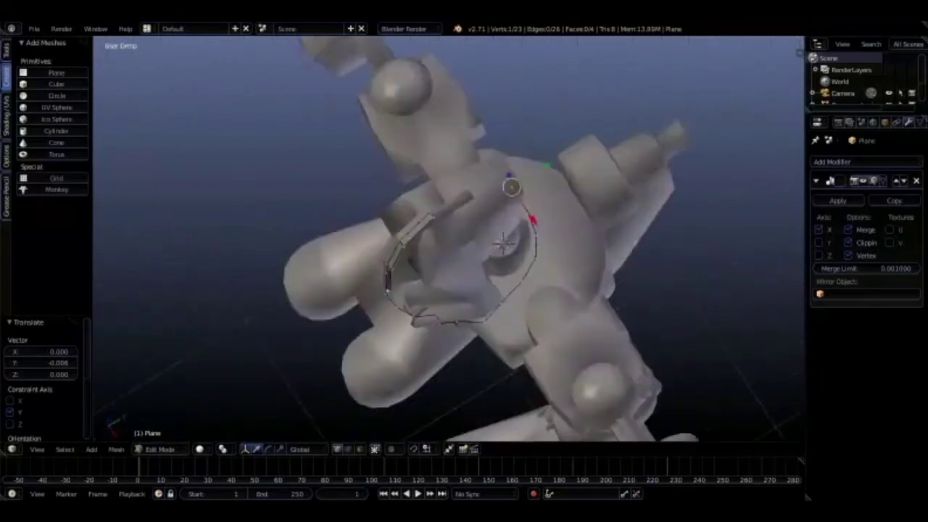
{"action": "key", "text": "KP_7"}
{"action": "key", "text": "g"}
{"action": "key", "text": "y"}
{"action": "key", "text": "Return"}
{"action": "key", "text": "g"}
{"action": "key", "text": "y"}
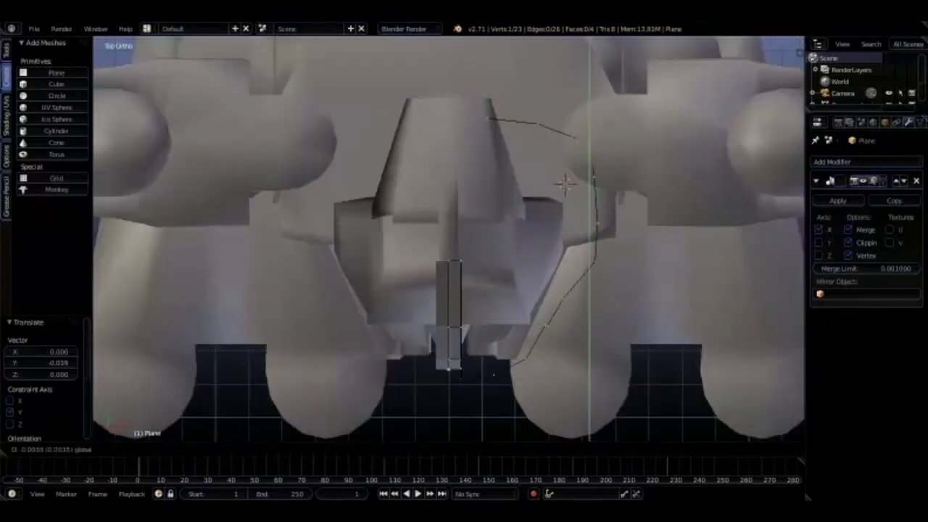
{"action": "key", "text": "Return"}
In front view, move an outline vertex sideways along the X axis.
{"action": "key", "text": "KP_5"}
{"action": "middle_click_drag", "start_coordinate": [556, 131], "coordinate": [507, 102]}
{"action": "key", "text": "KP_1"}
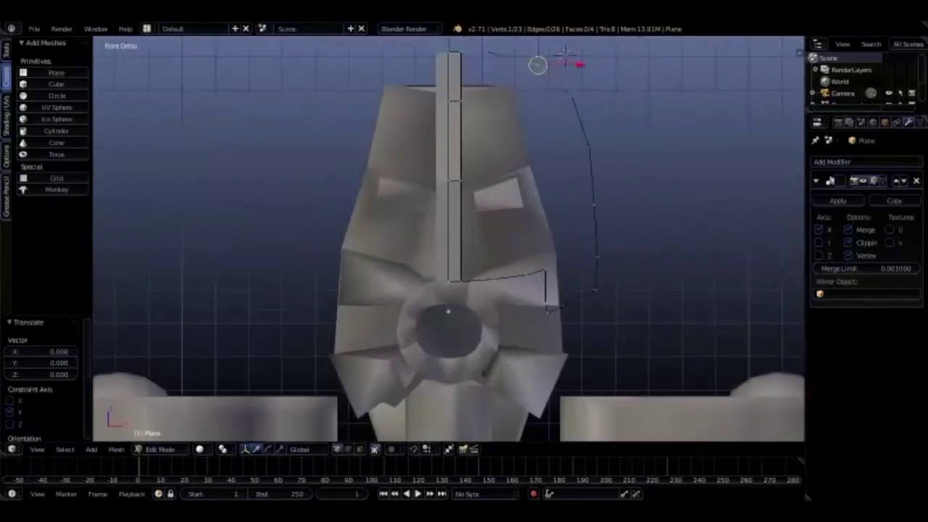
{"action": "key", "text": "g"}
{"action": "key", "text": "x"}
{"action": "key", "text": "Return"}
From the top view, extrude a new edge out from the outline vertex.
{"action": "scroll", "coordinate": [449, 240], "scroll_direction": "down", "scroll_amount": 2}
{"action": "scroll", "coordinate": [450, 239], "scroll_direction": "up", "scroll_amount": 3}
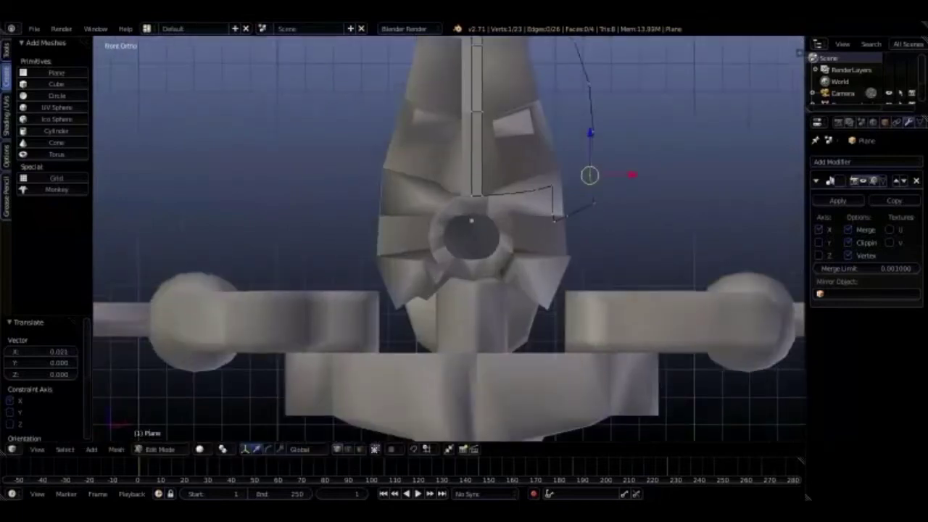
{"action": "middle_click_drag", "start_coordinate": [551, 145], "coordinate": [593, 185]}
{"action": "key", "text": "KP_7"}
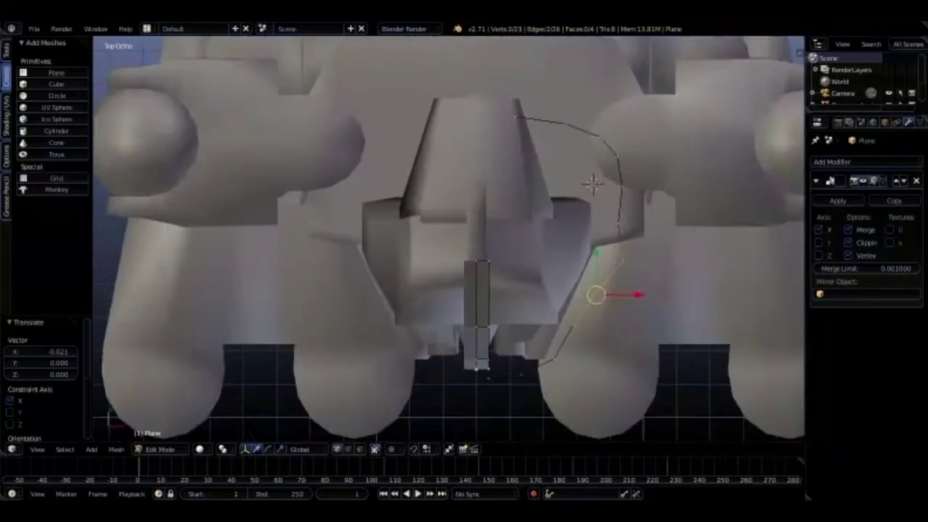
{"action": "scroll", "coordinate": [593, 185], "scroll_direction": "up", "scroll_amount": 1}
{"action": "key", "text": "e"}
{"action": "left_click", "coordinate": [622, 173]}
In front view, extrude the outline one vertex along X and another downward.
{"action": "middle_click_drag", "start_coordinate": [621, 172], "coordinate": [595, 217]}
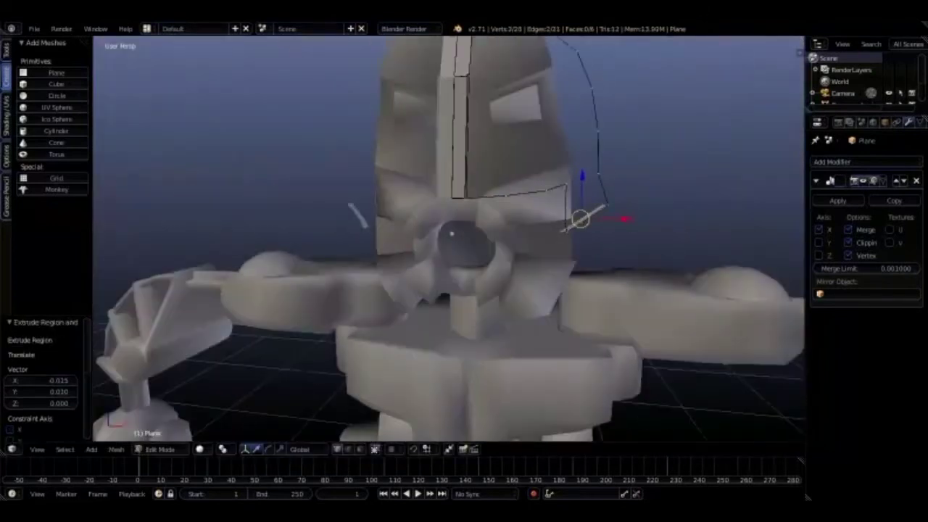
{"action": "key", "text": "KP_1"}
{"action": "key", "text": "e"}
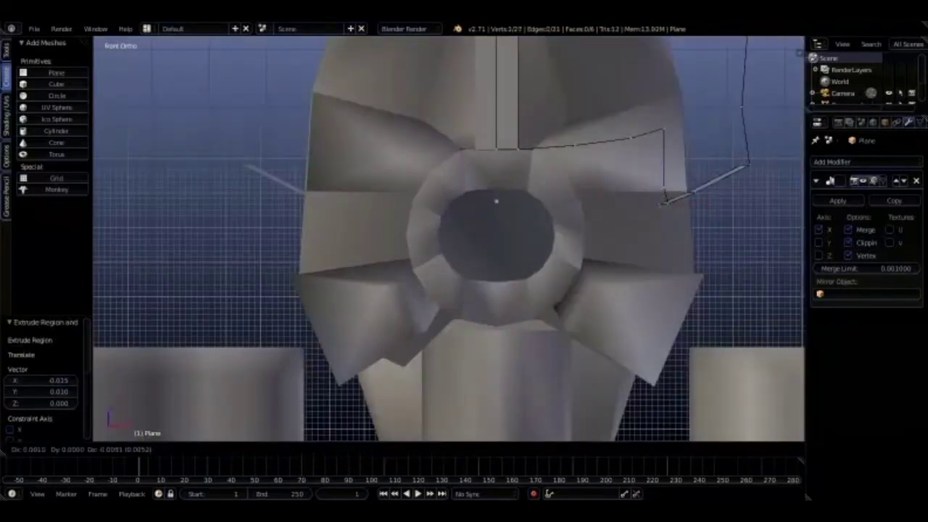
{"action": "key", "text": "x"}
{"action": "left_click", "coordinate": [680, 231]}
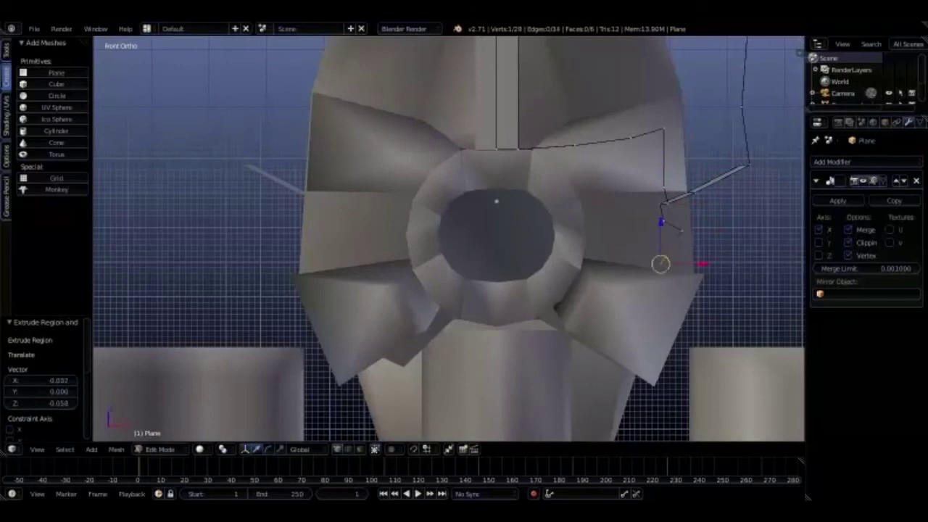
{"action": "key", "text": "e"}
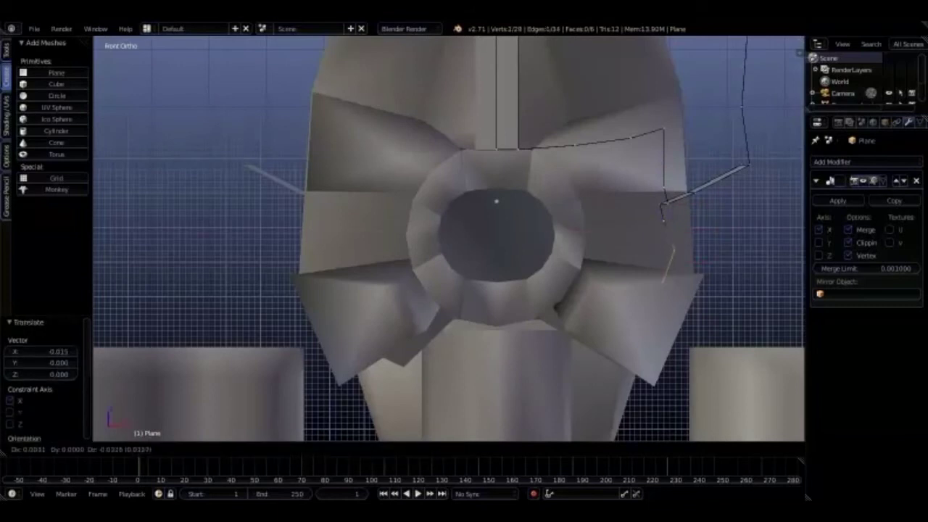
{"action": "key", "text": "Return"}
Extrude a new edge from the outline toward the eye socket.
{"action": "scroll", "coordinate": [449, 239], "scroll_direction": "down", "scroll_amount": 2}
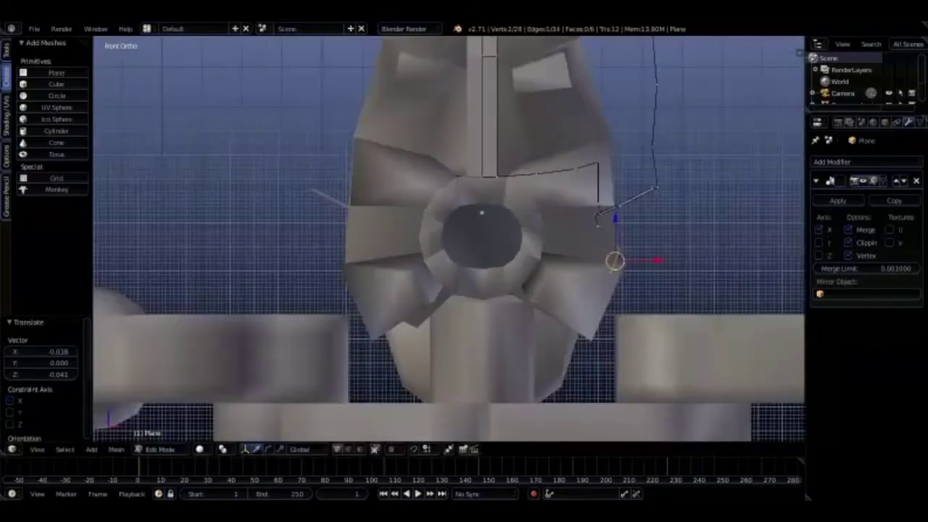
{"action": "middle_click_drag", "start_coordinate": [450, 239], "coordinate": [507, 218]}
{"action": "key", "text": "KP_1"}
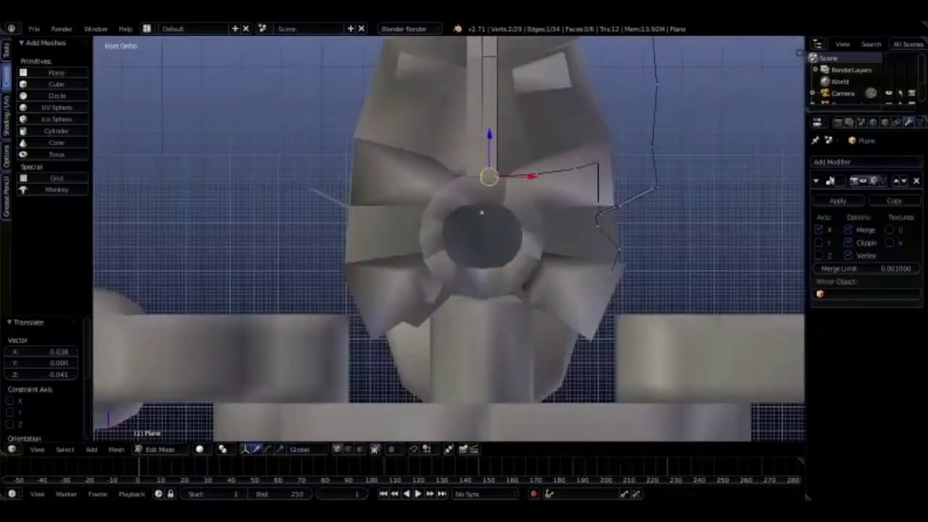
{"action": "key", "text": "e"}
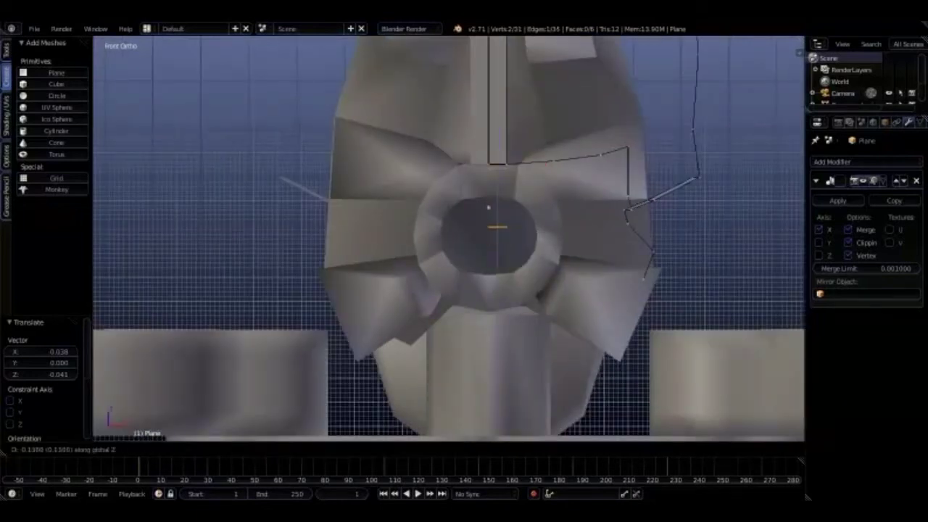
{"action": "key", "text": "Return"}
Extrude a vertex along Z and join the selected vertices with an edge.
{"action": "scroll", "coordinate": [448, 239], "scroll_direction": "down", "scroll_amount": 2}
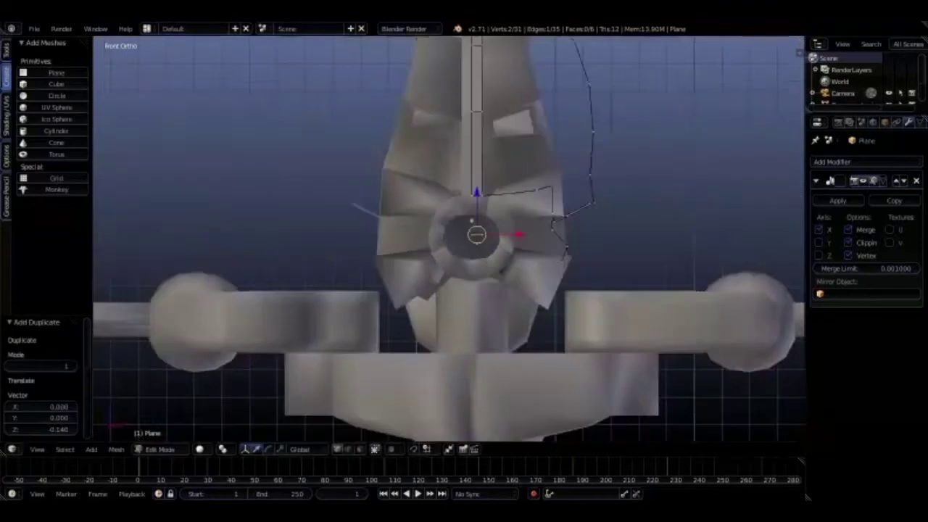
{"action": "scroll", "coordinate": [448, 240], "scroll_direction": "up", "scroll_amount": 2}
{"action": "middle_click_drag", "start_coordinate": [449, 240], "coordinate": [507, 217]}
{"action": "key", "text": "KP_1"}
{"action": "scroll", "coordinate": [448, 239], "scroll_direction": "down", "scroll_amount": 1}
{"action": "key", "text": "e"}
{"action": "key", "text": "z"}
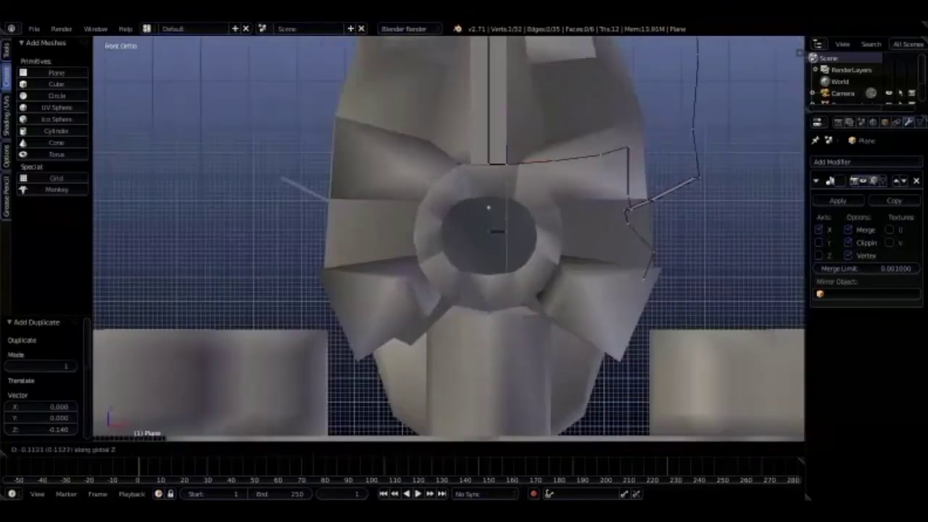
{"action": "key", "text": "Return"}
{"action": "key", "text": "f"}
Reposition a vertex around the eye, extrude another, and move it into place.
{"action": "mouse_move", "coordinate": [449, 239]}
{"action": "middle_mouse_down"}
{"action": "mouse_move", "coordinate": [508, 217]}
{"action": "mouse_move", "coordinate": [464, 232]}
{"action": "middle_mouse_up"}
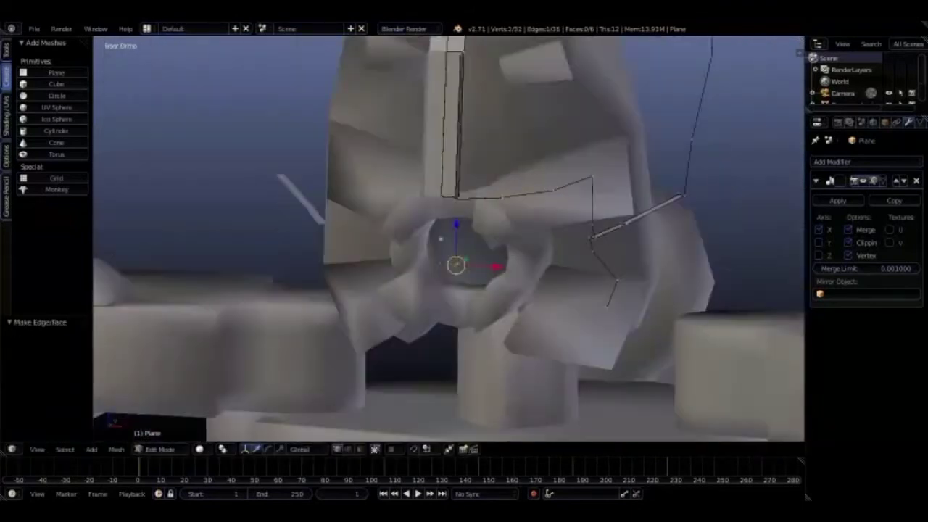
{"action": "key", "text": "KP_1"}
{"action": "scroll", "coordinate": [448, 239], "scroll_direction": "up", "scroll_amount": 3}
{"action": "scroll", "coordinate": [448, 239], "scroll_direction": "down", "scroll_amount": 2}
{"action": "key", "text": "g"}
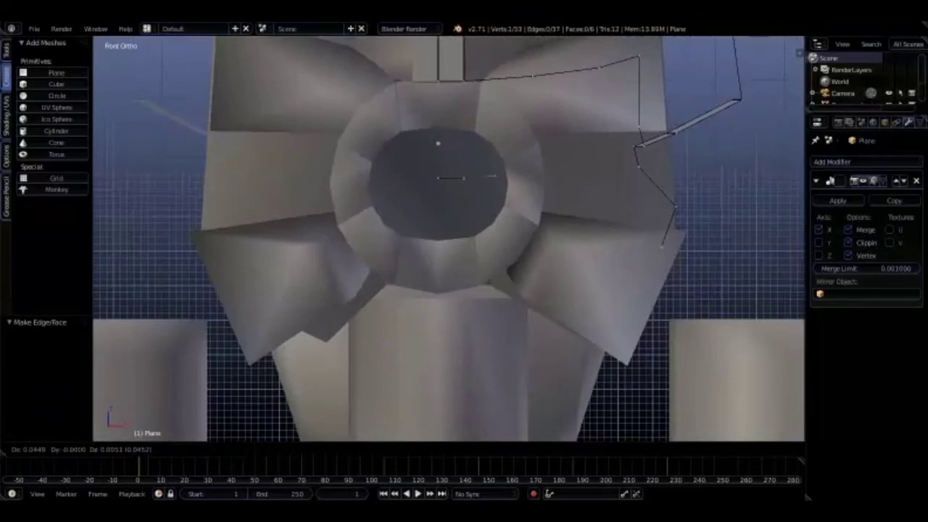
{"action": "left_click", "coordinate": [511, 178]}
{"action": "key", "text": "e"}
{"action": "left_click", "coordinate": [621, 222]}
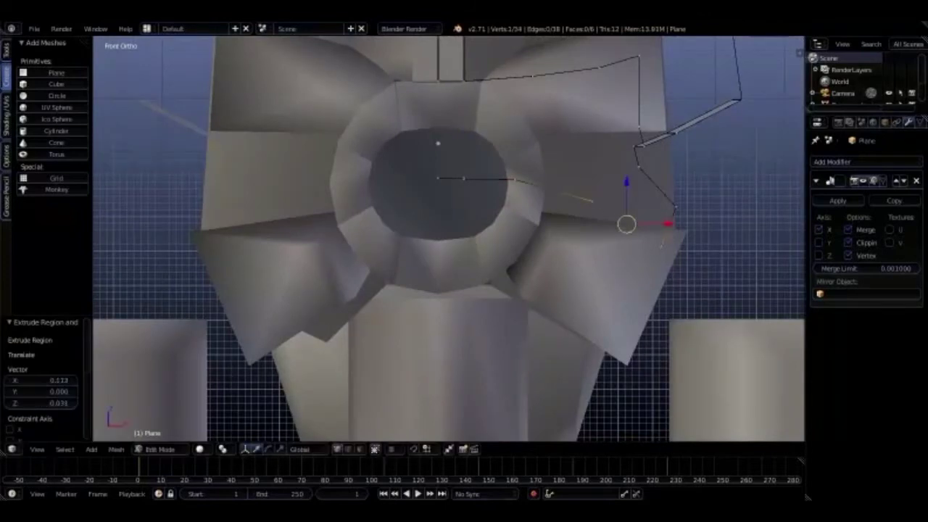
{"action": "key", "text": "g"}
{"action": "left_click", "coordinate": [532, 183]}
From the top view, slide the new vertex along the X axis.
{"action": "mouse_move", "coordinate": [533, 182]}
{"action": "middle_mouse_down"}
{"action": "mouse_move", "coordinate": [552, 167]}
{"action": "mouse_move", "coordinate": [508, 189]}
{"action": "middle_mouse_up"}
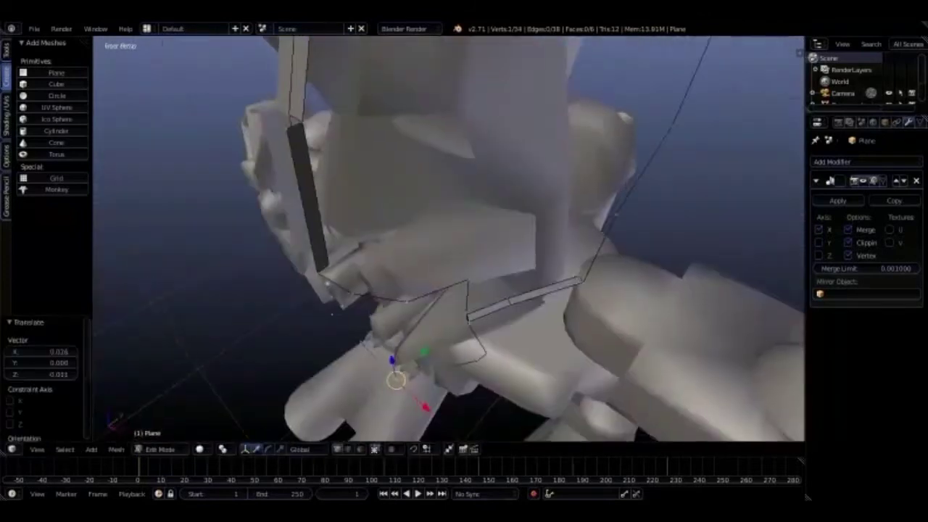
{"action": "key", "text": "KP_7"}
{"action": "scroll", "coordinate": [608, 156], "scroll_direction": "up", "scroll_amount": 3}
{"action": "scroll", "coordinate": [608, 156], "scroll_direction": "up", "scroll_amount": 2}
{"action": "key", "text": "g"}
{"action": "key", "text": "x"}
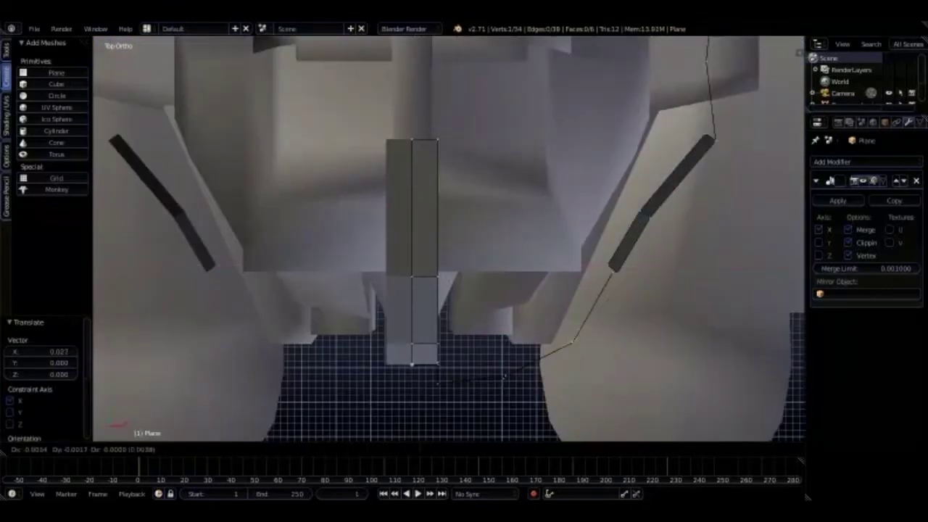
{"action": "left_click", "coordinate": [504, 377]}
Select a different outline vertex and move it along the Y axis.
{"action": "middle_click_drag", "start_coordinate": [504, 377], "coordinate": [491, 51]}
{"action": "key", "text": "KP_1"}
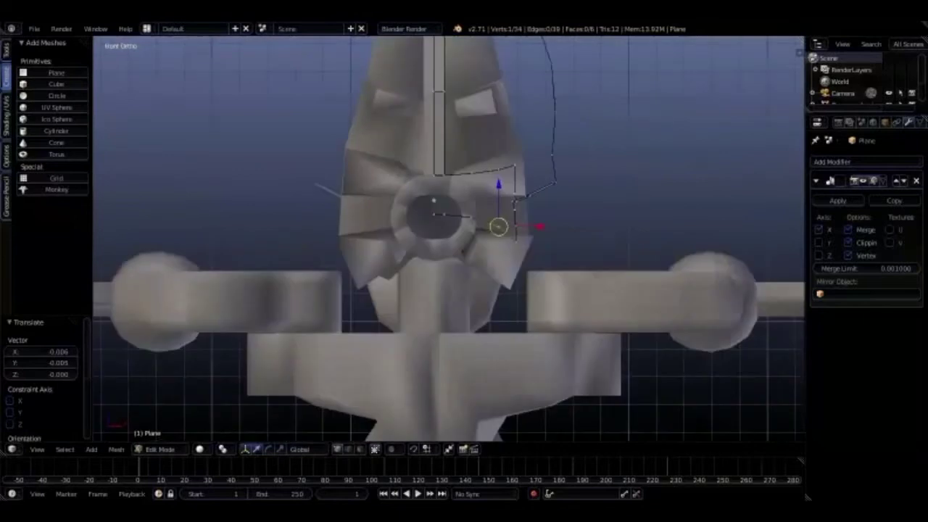
{"action": "scroll", "coordinate": [492, 51], "scroll_direction": "up", "scroll_amount": 2}
{"action": "scroll", "coordinate": [492, 50], "scroll_direction": "up", "scroll_amount": 2}
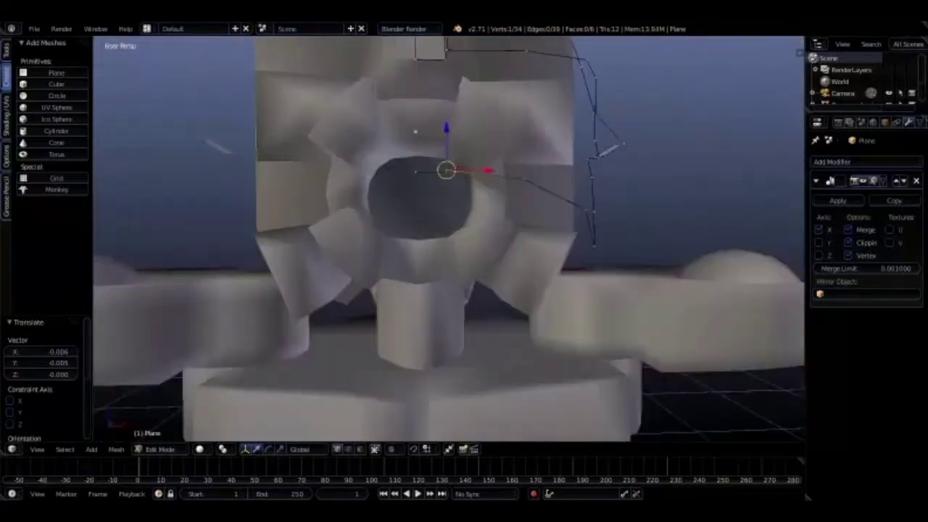
{"action": "right_click", "coordinate": [439, 189]}
{"action": "middle_click_drag", "start_coordinate": [465, 240], "coordinate": [507, 217]}
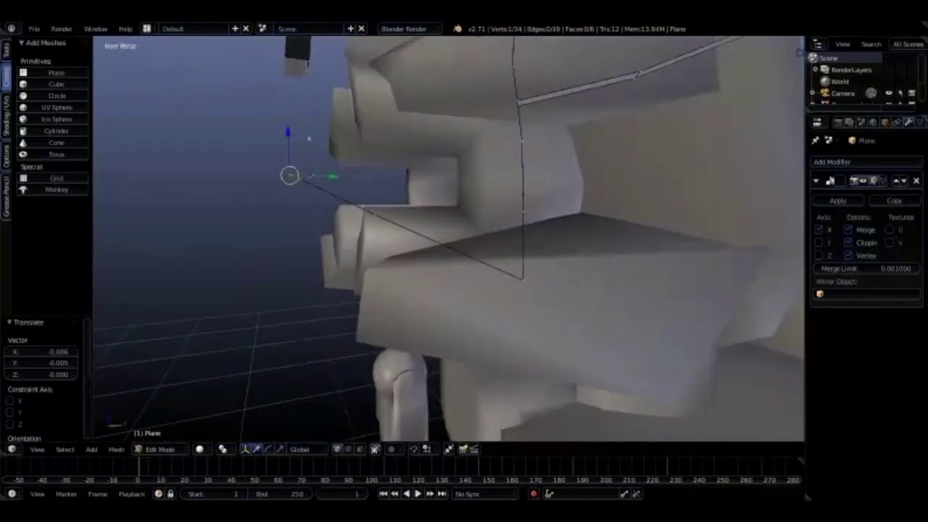
{"action": "key", "text": "g"}
{"action": "key", "text": "y"}
{"action": "key", "text": "Return"}
From the side view, nudge that vertex slightly along X, then inspect the jaw.
{"action": "key", "text": "KP_1"}
{"action": "key", "text": "KP_3"}
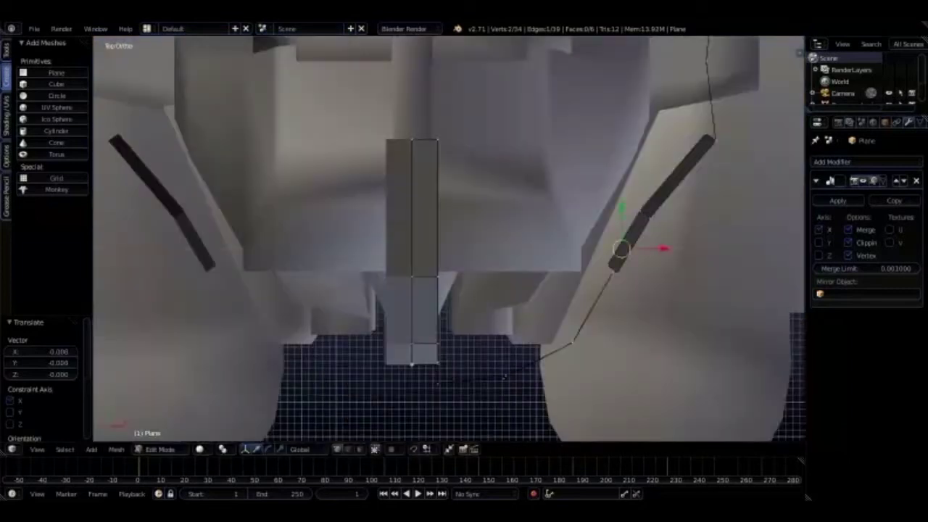
{"action": "key", "text": "g"}
{"action": "key", "text": "x"}
{"action": "key", "text": "Return"}
{"action": "middle_click_drag", "start_coordinate": [464, 239], "coordinate": [406, 225]}
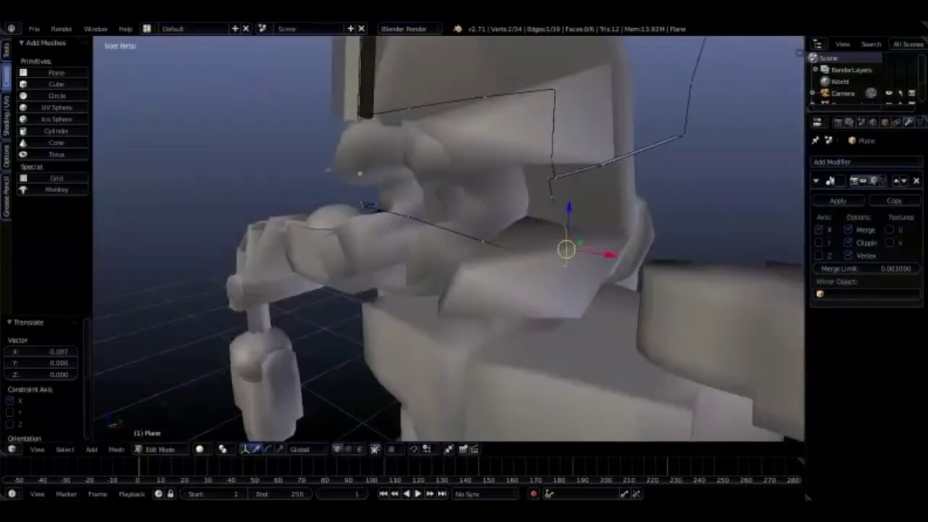
{"action": "middle_click_drag", "start_coordinate": [464, 239], "coordinate": [435, 240]}
In right view, select a jaw corner vertex and extrude a new vertex from it.
{"action": "key", "text": "KP_3"}
{"action": "right_click", "coordinate": [510, 158]}
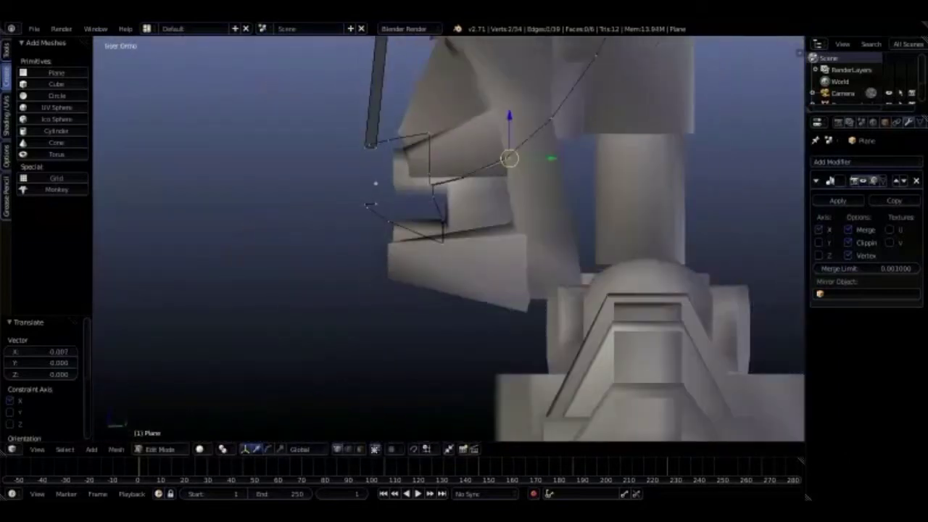
{"action": "scroll", "coordinate": [449, 239], "scroll_direction": "up", "scroll_amount": 1}
{"action": "key", "text": "e"}
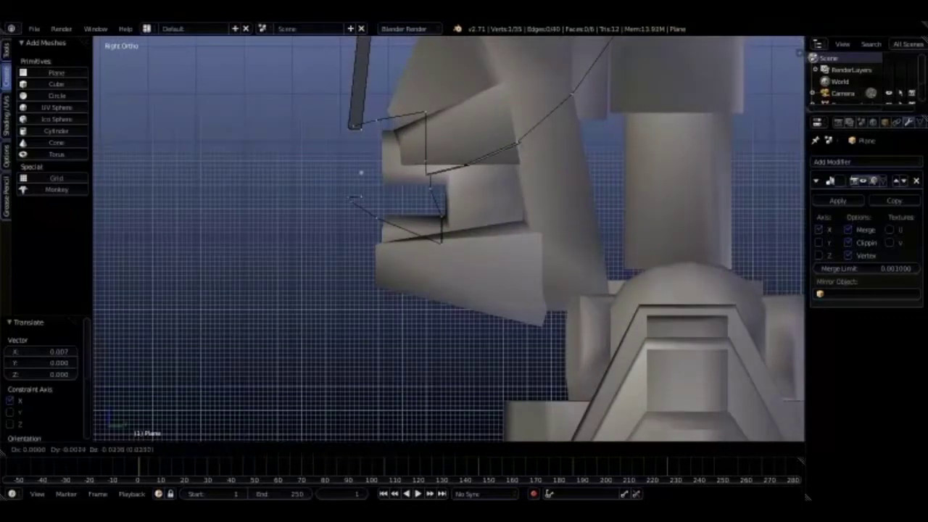
{"action": "left_click", "coordinate": [509, 165]}
In front view, extrude a vertex along X and join the vertices with an edge.
{"action": "key", "text": "KP_1"}
{"action": "key", "text": "e"}
{"action": "key", "text": "x"}
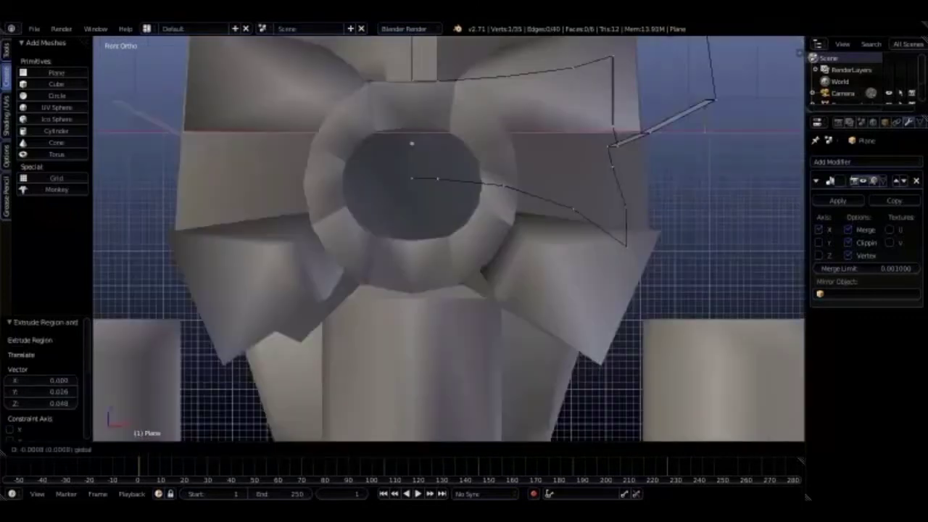
{"action": "left_click", "coordinate": [411, 143]}
{"action": "key", "text": "KP_3"}
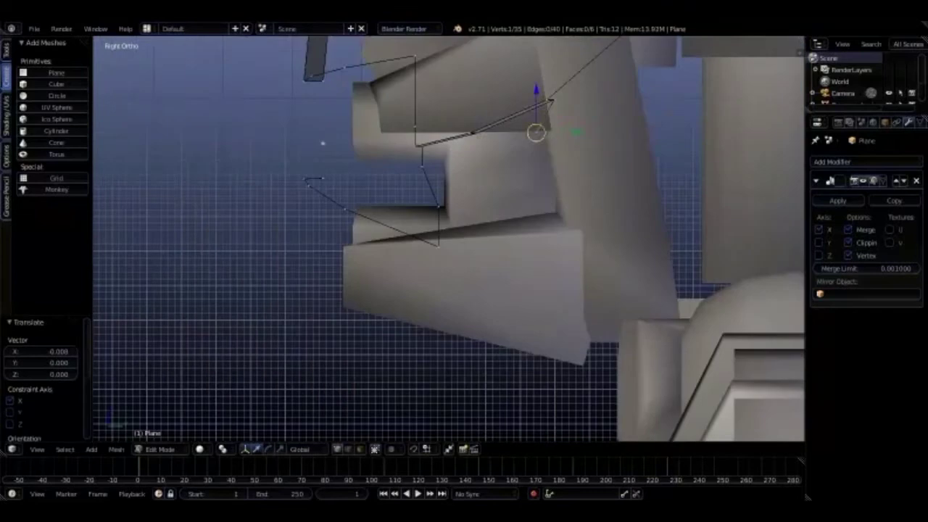
{"action": "key", "text": "f"}
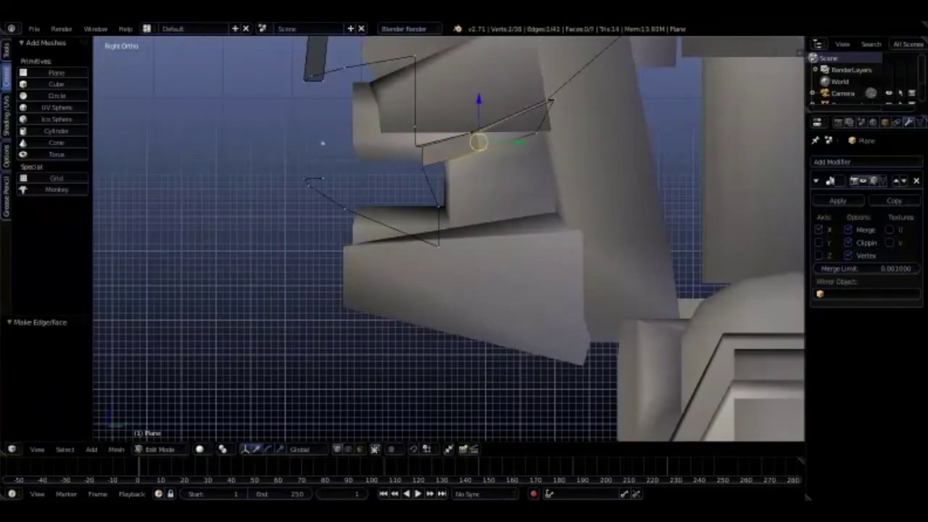
Slide the selected vertex sideways along the X axis in front view.
{"action": "key", "text": "KP_1"}
{"action": "key", "text": "g"}
{"action": "key", "text": "x"}
{"action": "key", "text": "Return"}
{"action": "middle_click_drag", "start_coordinate": [449, 240], "coordinate": [508, 218]}
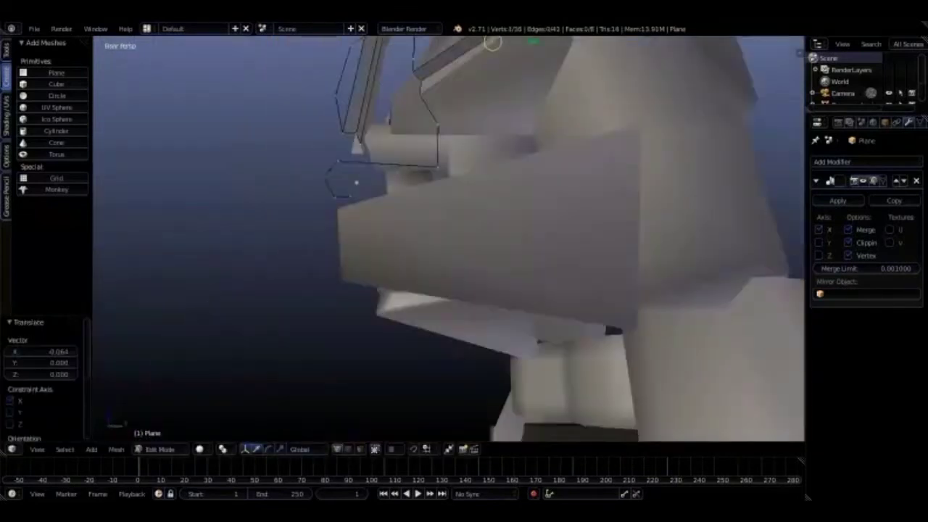
{"action": "middle_click_drag", "start_coordinate": [340, 152], "coordinate": [344, 159]}
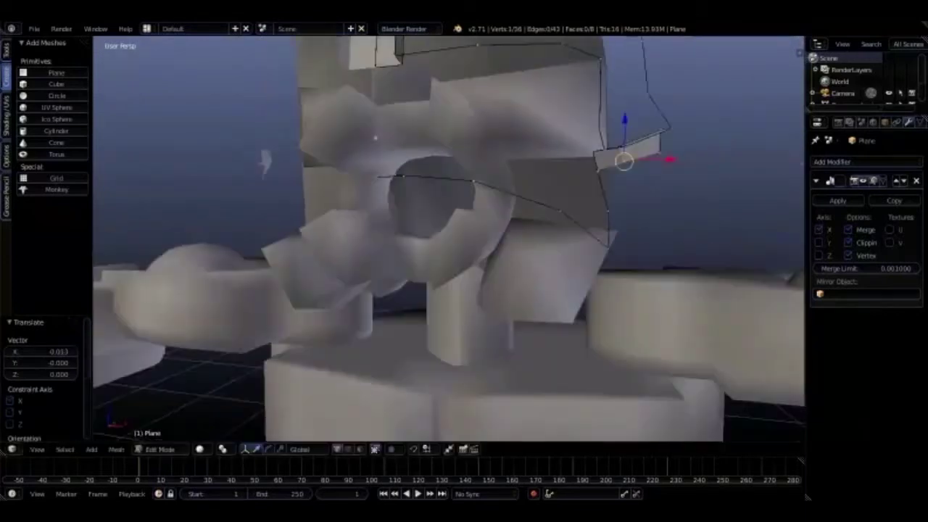
From the side view, extrude a chain of vertices down the jaw toward the chin.
{"action": "key", "text": "KP_3"}
{"action": "key", "text": "e"}
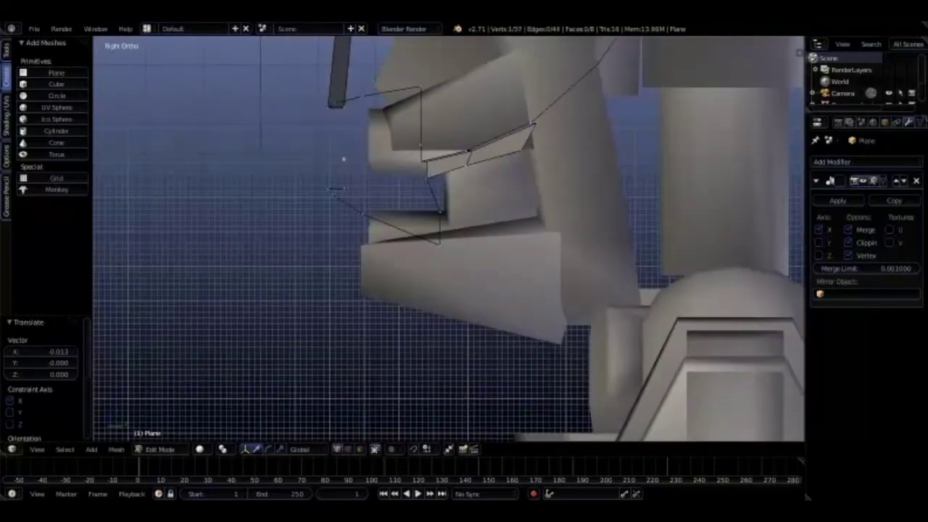
{"action": "key", "text": "e"}
{"action": "key", "text": "Return"}
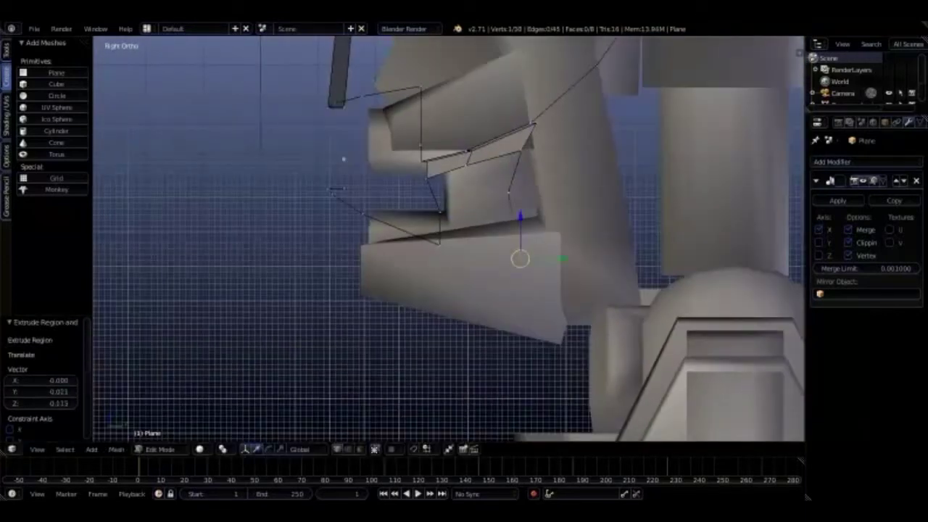
{"action": "key", "text": "e"}
{"action": "key", "text": "Return"}
{"action": "key", "text": "e"}
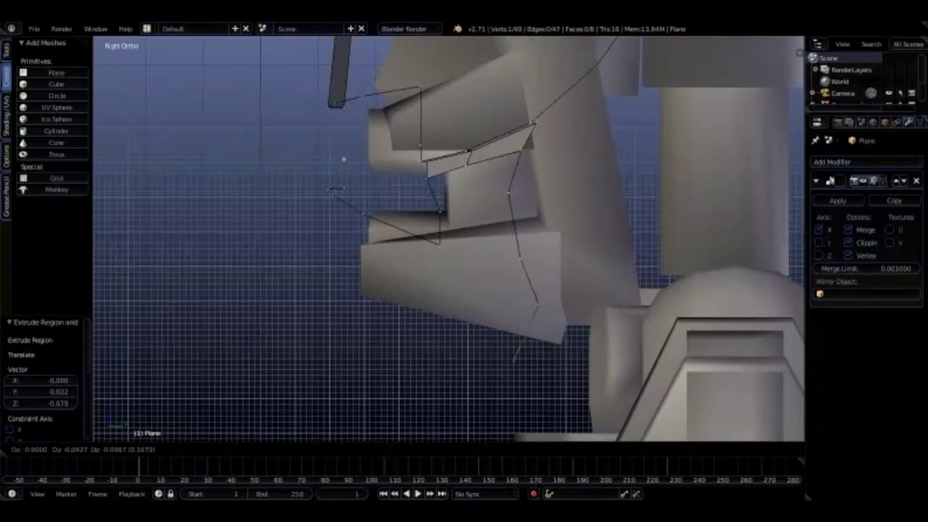
{"action": "key", "text": "Return"}
Shift the new vertices along X, then raise the vertex slightly along Z.
{"action": "key", "text": "g"}
{"action": "key", "text": "x"}
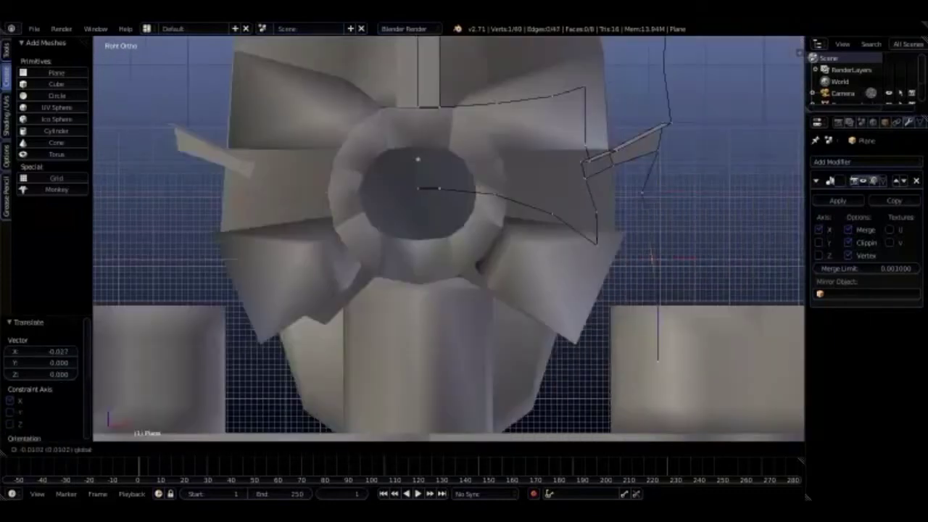
{"action": "key", "text": "Return"}
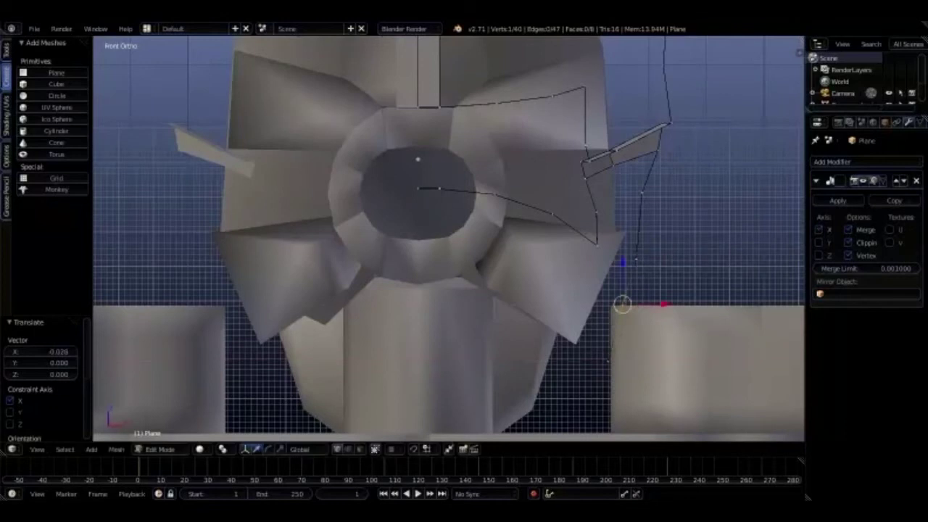
{"action": "scroll", "coordinate": [452, 237], "scroll_direction": "down", "scroll_amount": 2}
{"action": "key", "text": "g"}
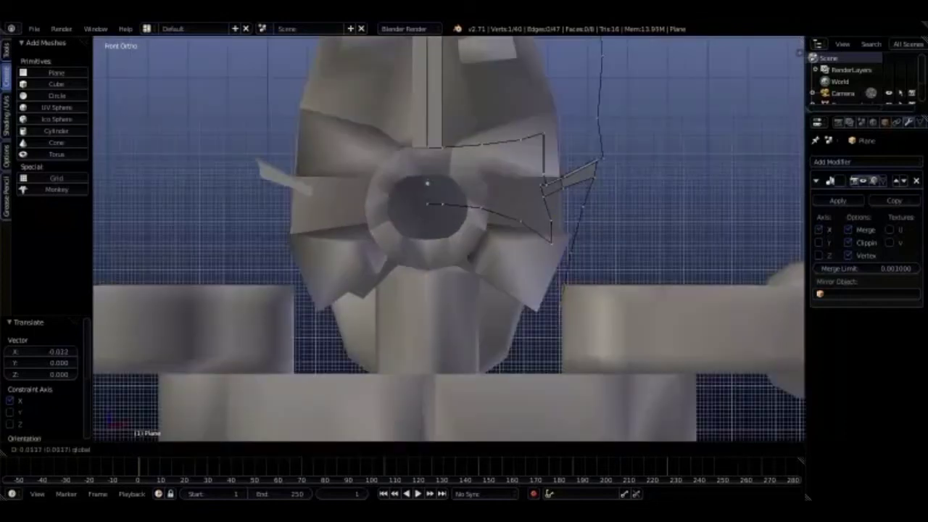
{"action": "key", "text": "Escape"}
{"action": "key", "text": "g"}
{"action": "key", "text": "z"}
{"action": "key", "text": "Return"}
Move the lower vertex of the new chain sideways along the X axis.
{"action": "right_click", "coordinate": [568, 265]}
{"action": "key", "text": "g"}
{"action": "key", "text": "x"}
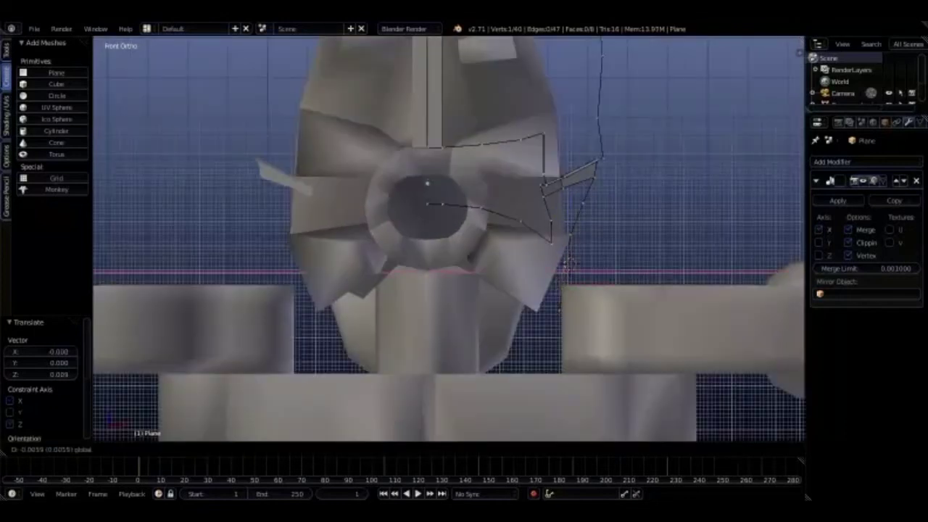
{"action": "key", "text": "Return"}
{"action": "middle_click_drag", "start_coordinate": [569, 267], "coordinate": [602, 272]}
{"action": "key", "text": "KP_1"}
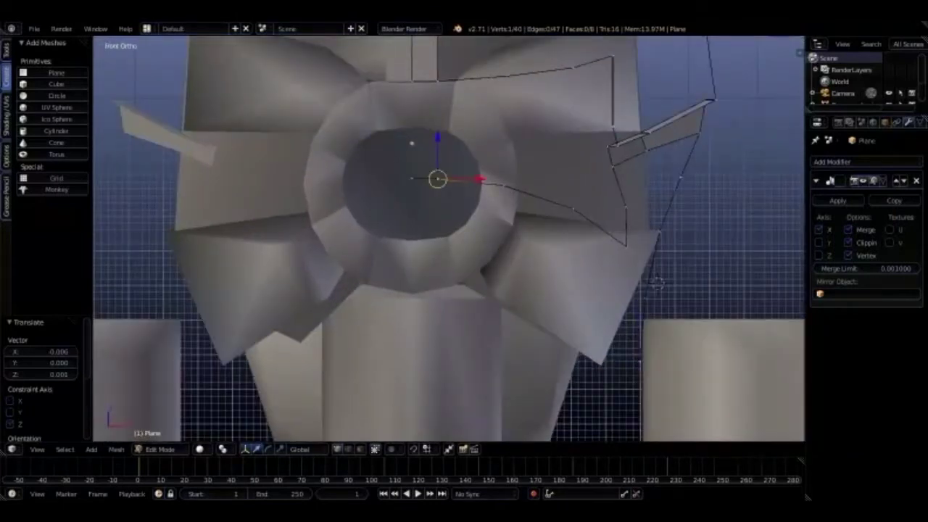
Extrude a new vertex straight down along Z at the mouth opening.
{"action": "scroll", "coordinate": [638, 279], "scroll_direction": "down", "scroll_amount": 1}
{"action": "key", "text": "e"}
{"action": "key", "text": "z"}
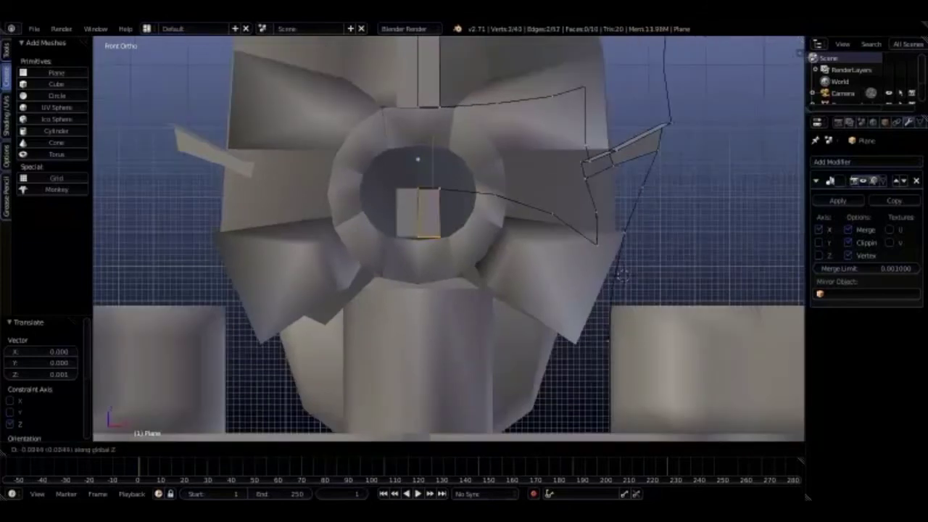
{"action": "left_click", "coordinate": [622, 274]}
{"action": "scroll", "coordinate": [622, 274], "scroll_direction": "down", "scroll_amount": 5}
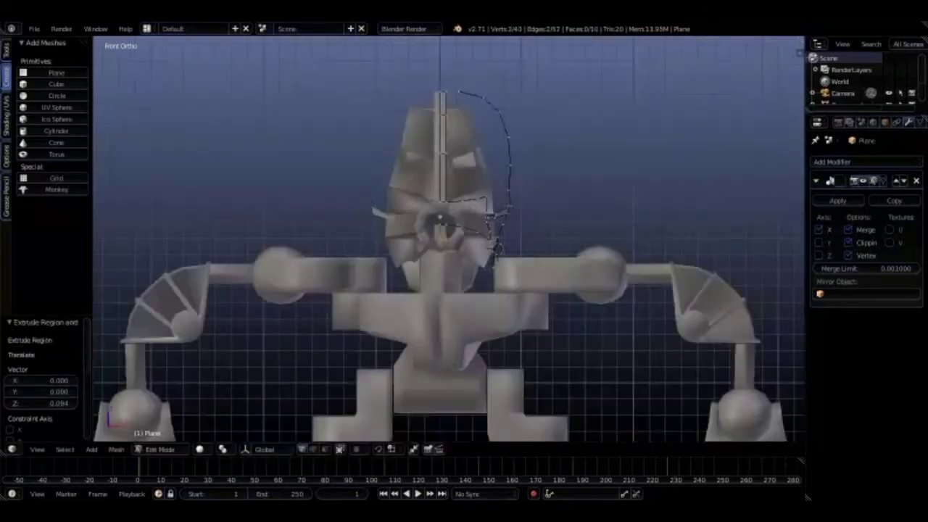
{"action": "scroll", "coordinate": [497, 247], "scroll_direction": "up", "scroll_amount": 5}
{"action": "middle_click_drag", "start_coordinate": [497, 246], "coordinate": [522, 254]}
{"action": "key", "text": "KP_1"}
{"action": "scroll", "coordinate": [532, 257], "scroll_direction": "down", "scroll_amount": 2}
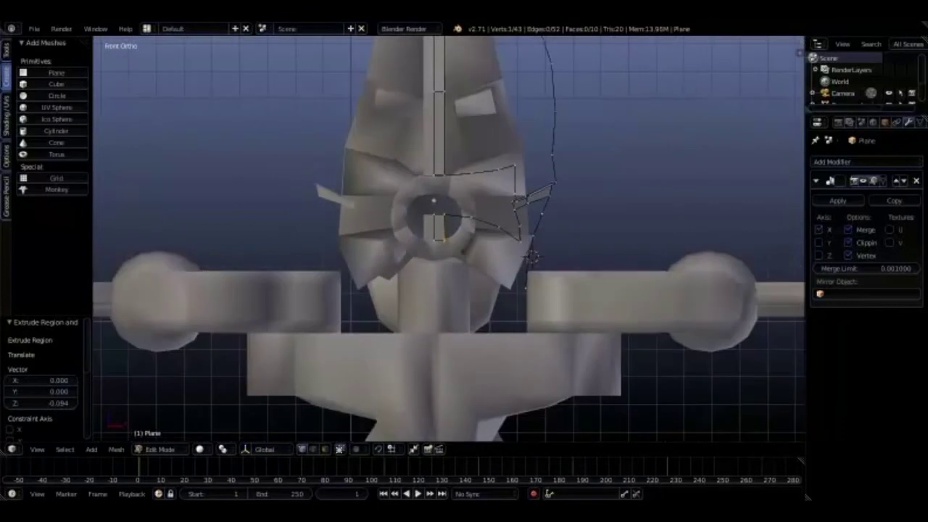
{"action": "scroll", "coordinate": [532, 256], "scroll_direction": "up", "scroll_amount": 2}
Move the vertices into place, join them with an edge, and set the depth along Y.
{"action": "key", "text": "g"}
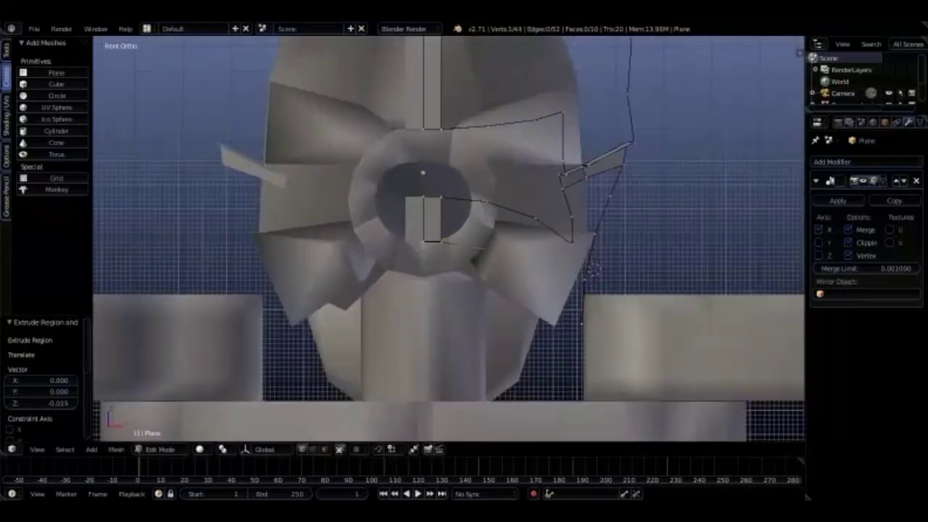
{"action": "left_click", "coordinate": [594, 269]}
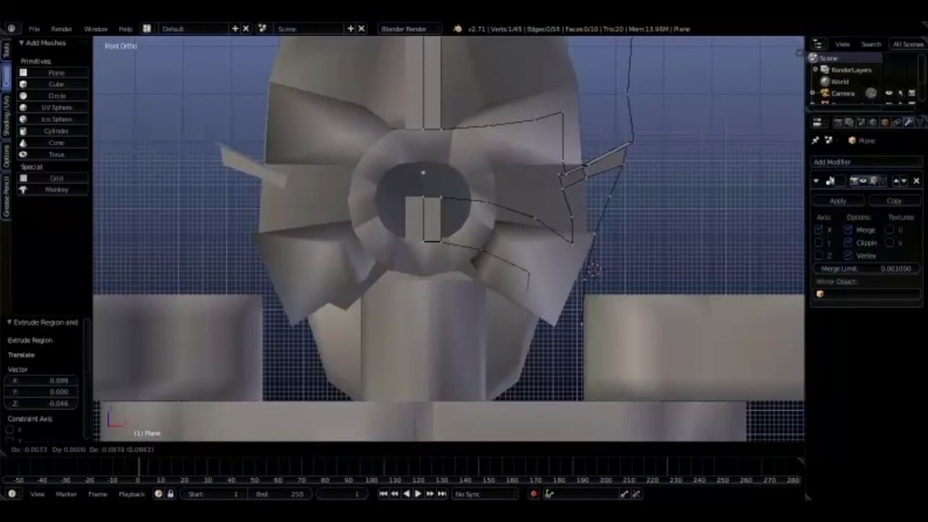
{"action": "key", "text": "f"}
{"action": "middle_click_drag", "start_coordinate": [593, 270], "coordinate": [594, 279]}
{"action": "key", "text": "KP_7"}
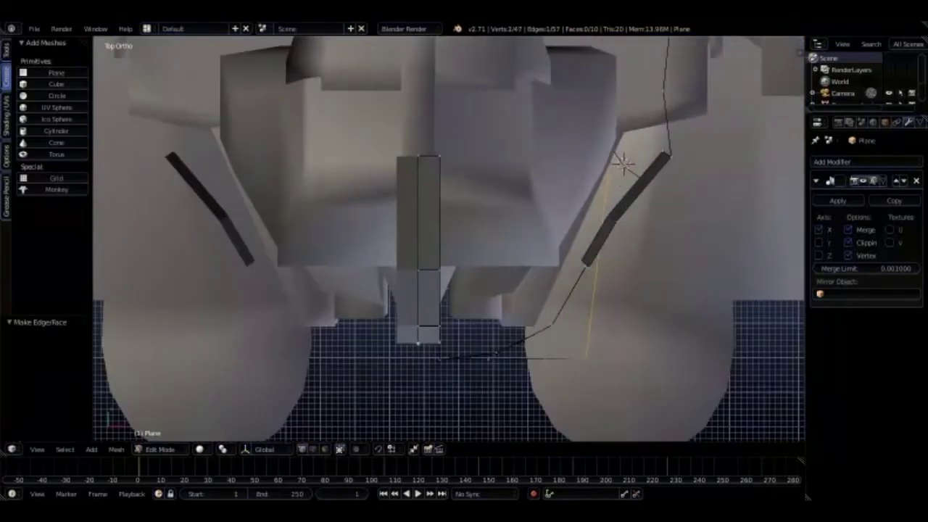
{"action": "key", "text": "g"}
{"action": "key", "text": "y"}
{"action": "left_click", "coordinate": [622, 164]}
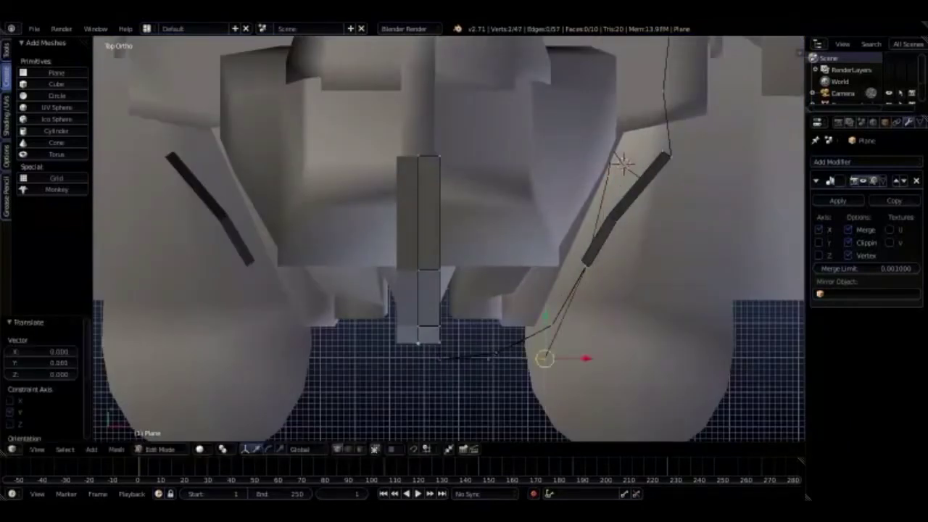
Readjust the vertex depth in Top view and its position in Front view.
{"action": "middle_click_drag", "start_coordinate": [617, 163], "coordinate": [625, 272]}
{"action": "key", "text": "KP_7"}
{"action": "key", "text": "g"}
{"action": "left_click", "coordinate": [622, 164]}
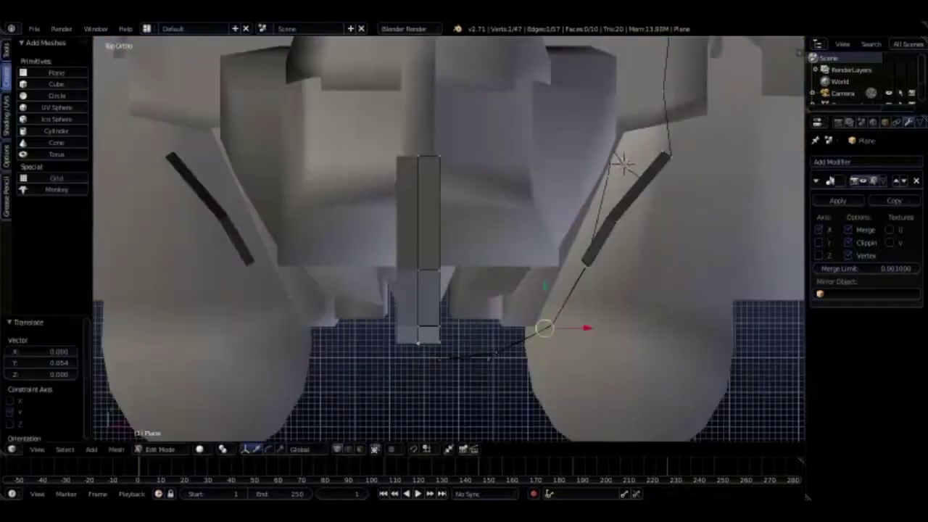
{"action": "key", "text": "g"}
{"action": "left_click", "coordinate": [622, 164]}
{"action": "middle_click_drag", "start_coordinate": [623, 164], "coordinate": [563, 259]}
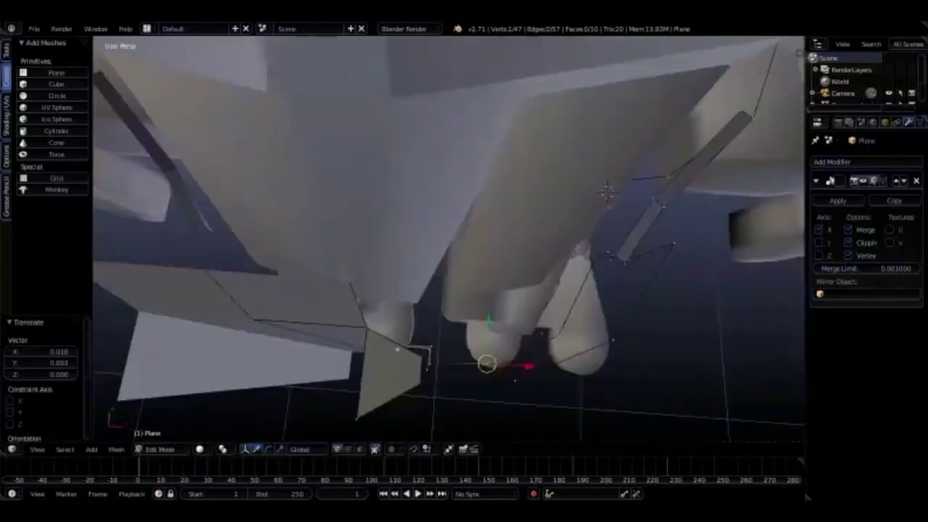
{"action": "key", "text": "KP_1"}
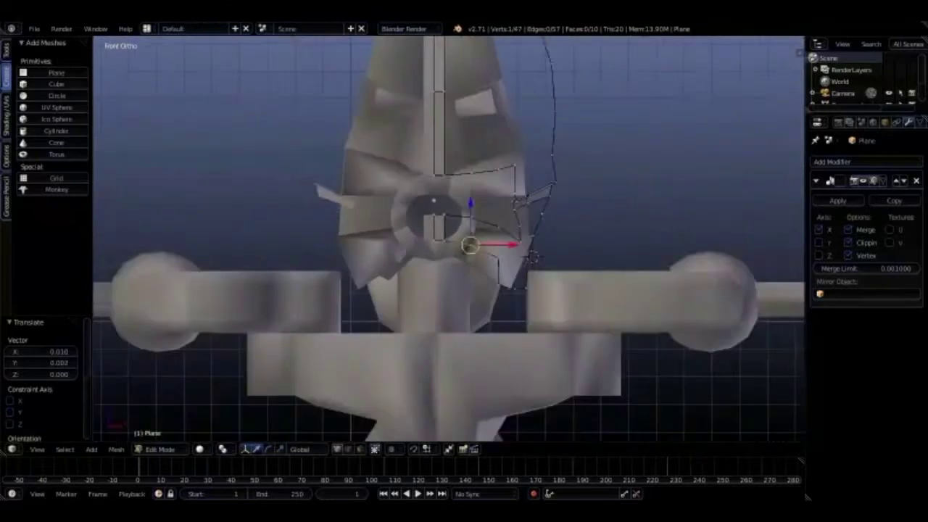
{"action": "key", "text": "g"}
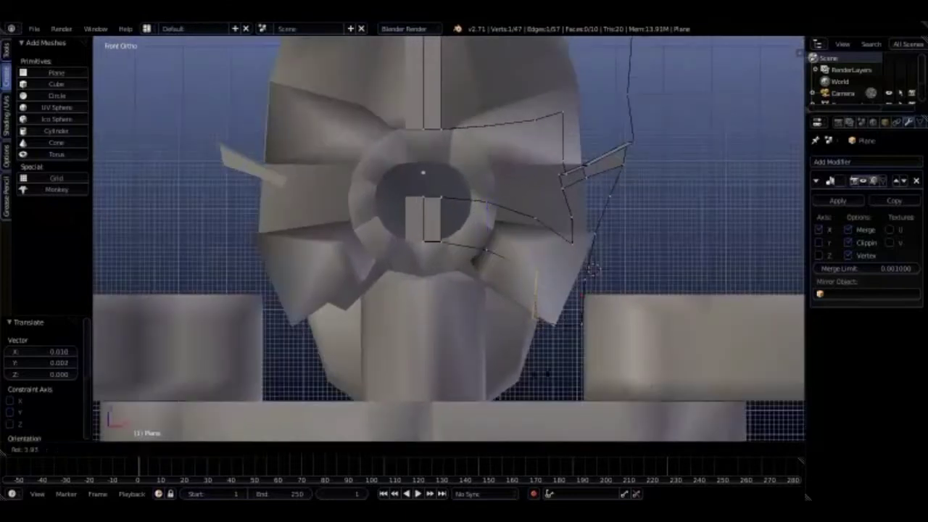
{"action": "left_click", "coordinate": [562, 255]}
Reposition the vertex, delete the stray edge, and reconnect the vertices with F.
{"action": "key", "text": "KP_7"}
{"action": "key", "text": "g"}
{"action": "left_click", "coordinate": [512, 319]}
{"action": "middle_click_drag", "start_coordinate": [512, 319], "coordinate": [450, 340]}
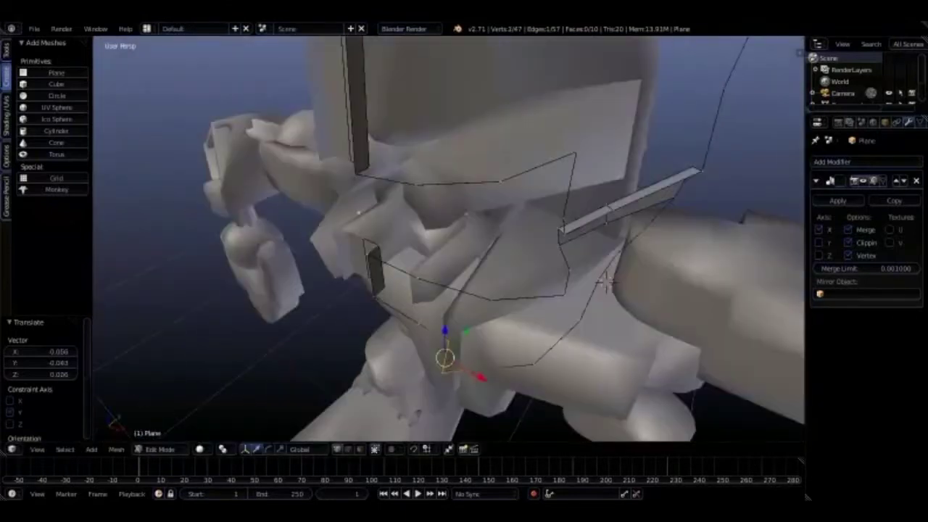
{"action": "key", "text": "x"}
{"action": "left_click", "coordinate": [449, 357]}
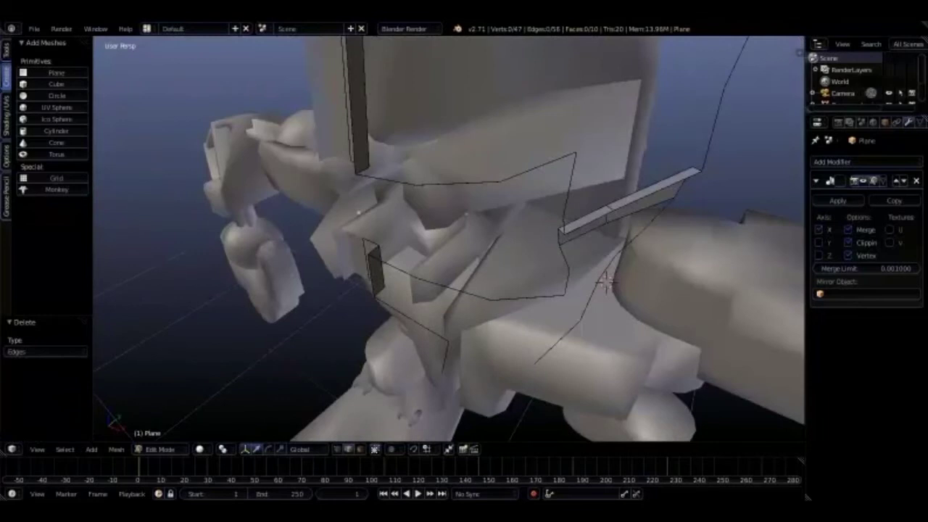
{"action": "key", "text": "KP_7"}
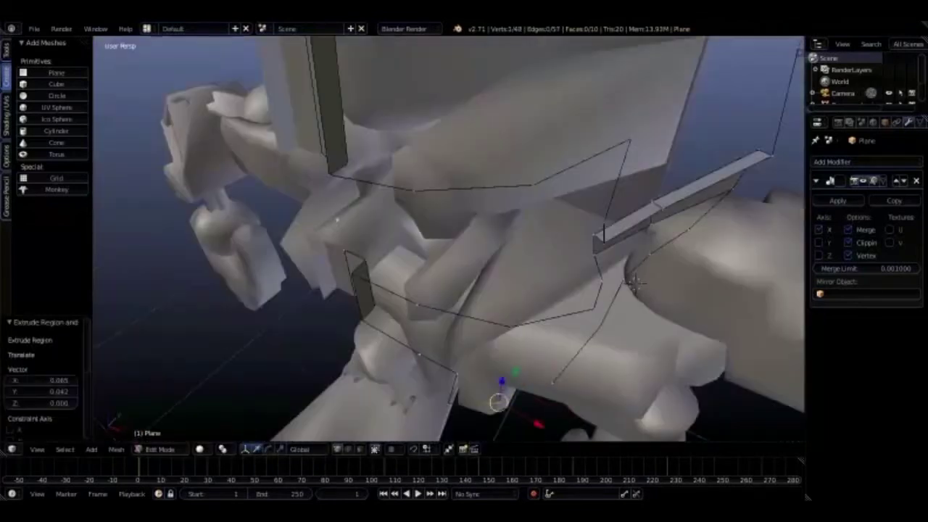
{"action": "key", "text": "f"}
Nudge the selected vertex into its final position around the mouth.
{"action": "right_click_drag", "start_coordinate": [622, 164], "coordinate": [622, 166]}
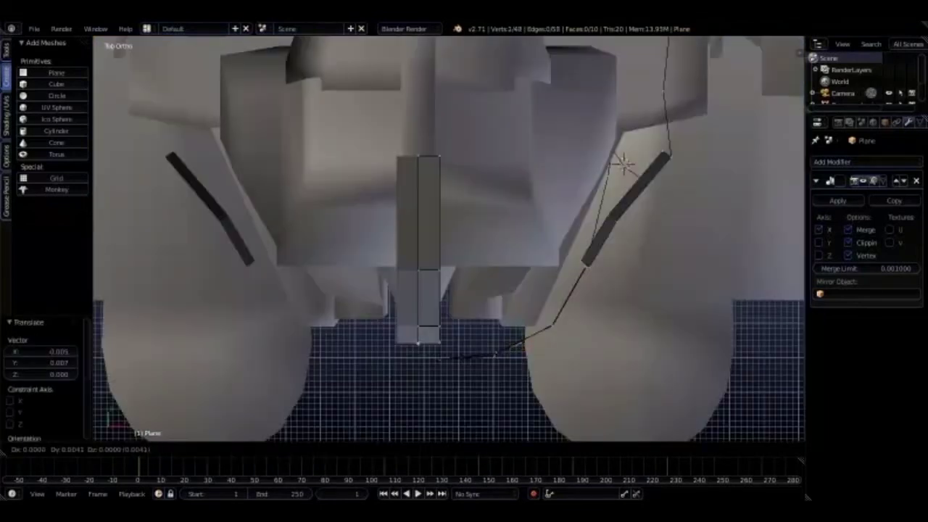
{"action": "key", "text": "KP_1"}
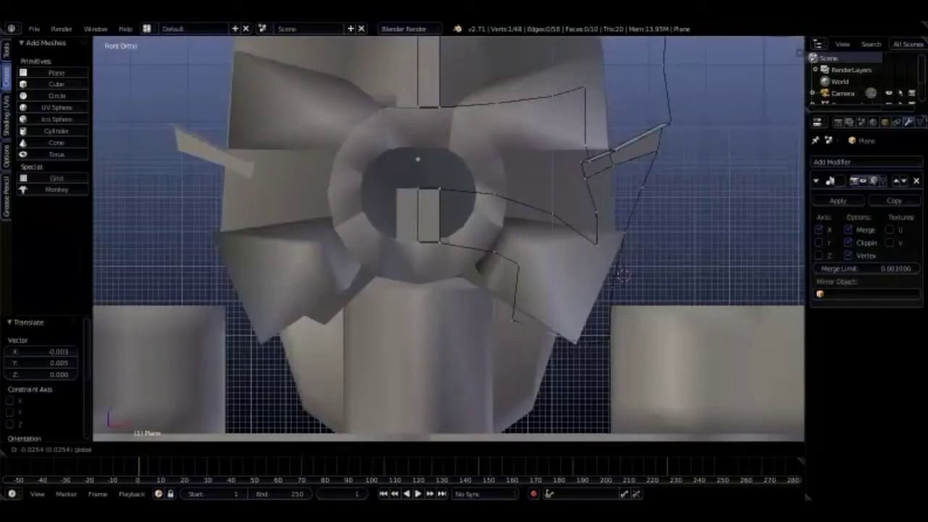
{"action": "scroll", "coordinate": [617, 273], "scroll_direction": "down", "scroll_amount": 1}
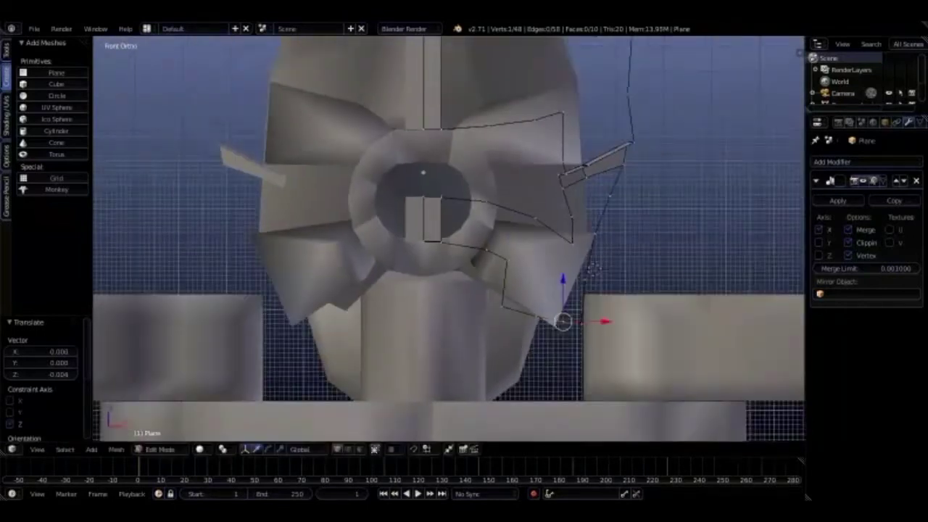
{"action": "scroll", "coordinate": [609, 272], "scroll_direction": "down", "scroll_amount": 2}
{"action": "scroll", "coordinate": [594, 270], "scroll_direction": "up", "scroll_amount": 2}
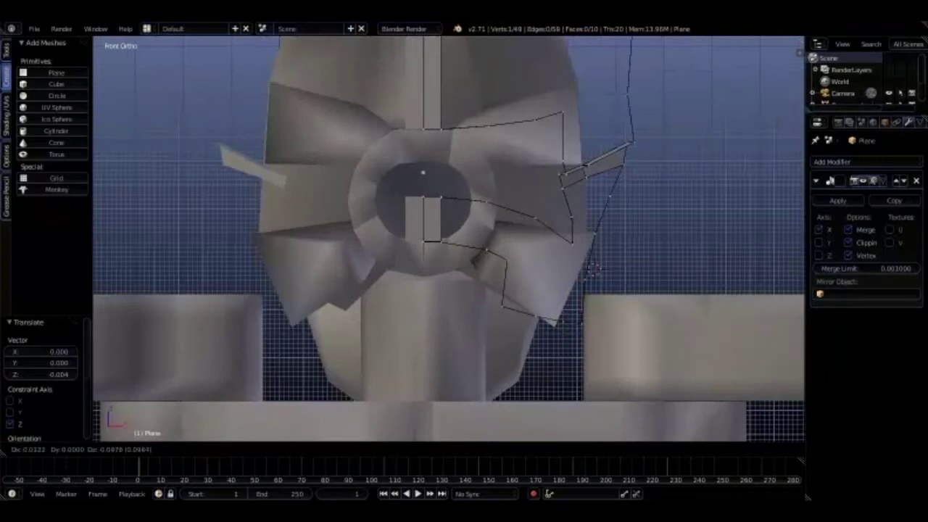
{"action": "middle_click_drag", "start_coordinate": [593, 270], "coordinate": [594, 270]}
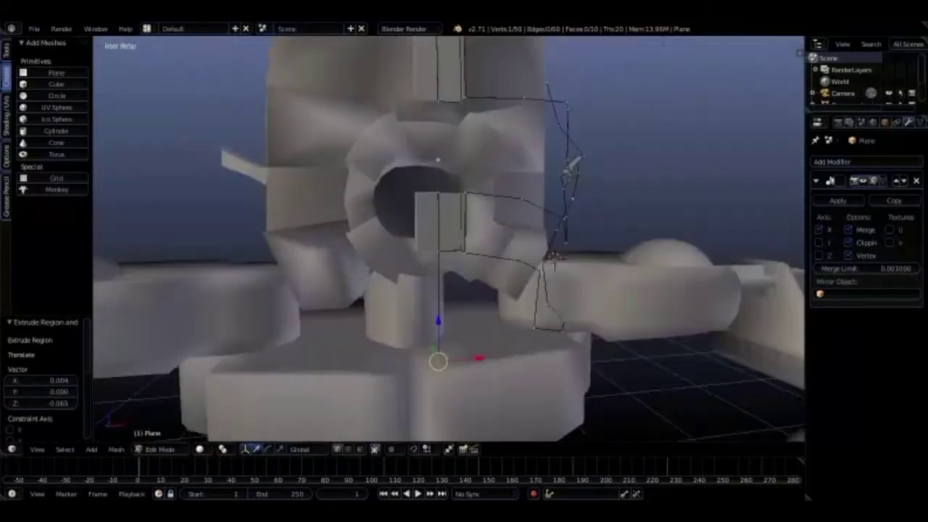
{"action": "key", "text": "KP_1"}
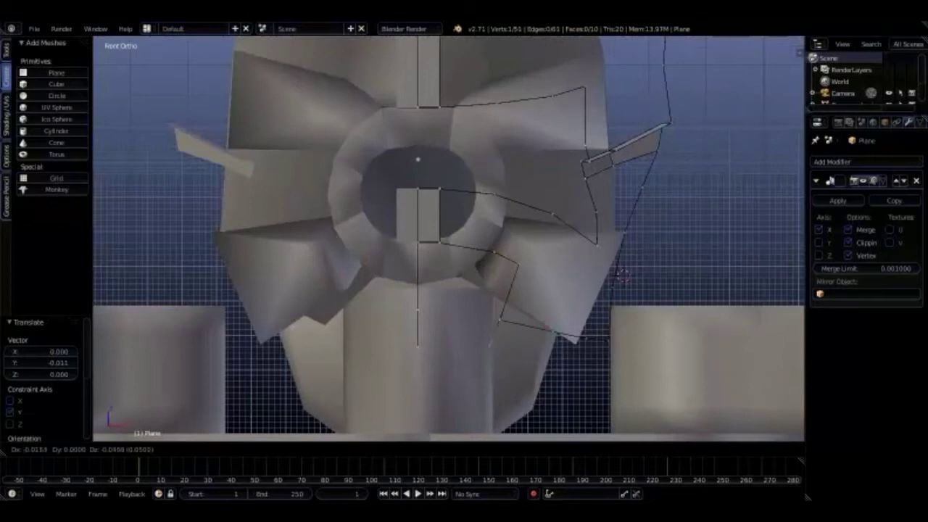
{"action": "left_click", "coordinate": [622, 275]}
{"action": "scroll", "coordinate": [623, 275], "scroll_direction": "up", "scroll_amount": 2}
{"action": "middle_click_drag", "start_coordinate": [622, 274], "coordinate": [498, 296]}
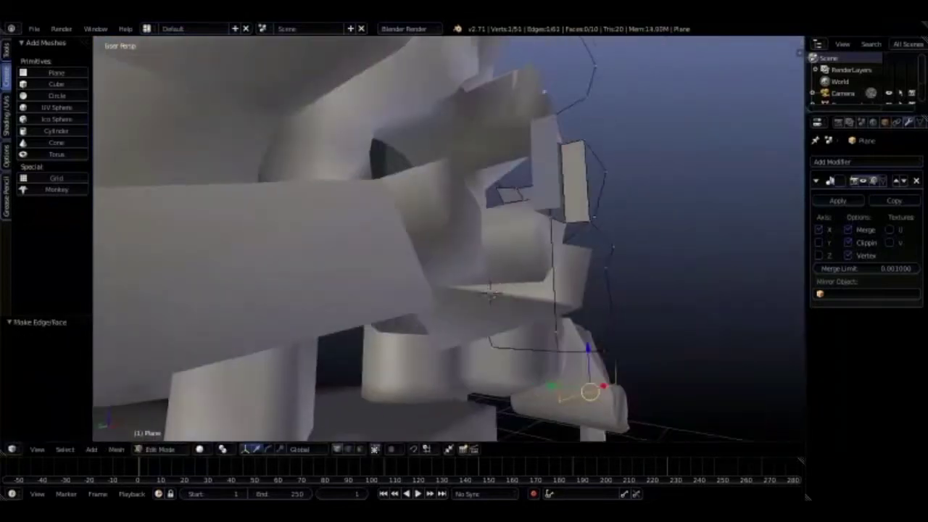
{"action": "key", "text": "KP_1"}
{"action": "scroll", "coordinate": [498, 295], "scroll_direction": "up", "scroll_amount": 2}
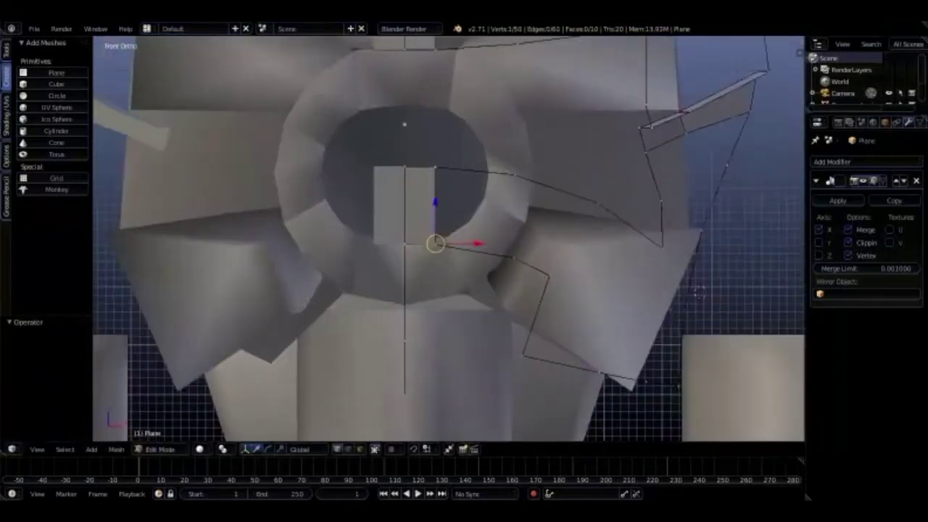
Extrude a new vertex along the jaw outline and set its depth along Y.
{"action": "key", "text": "e"}
{"action": "left_click", "coordinate": [750, 304]}
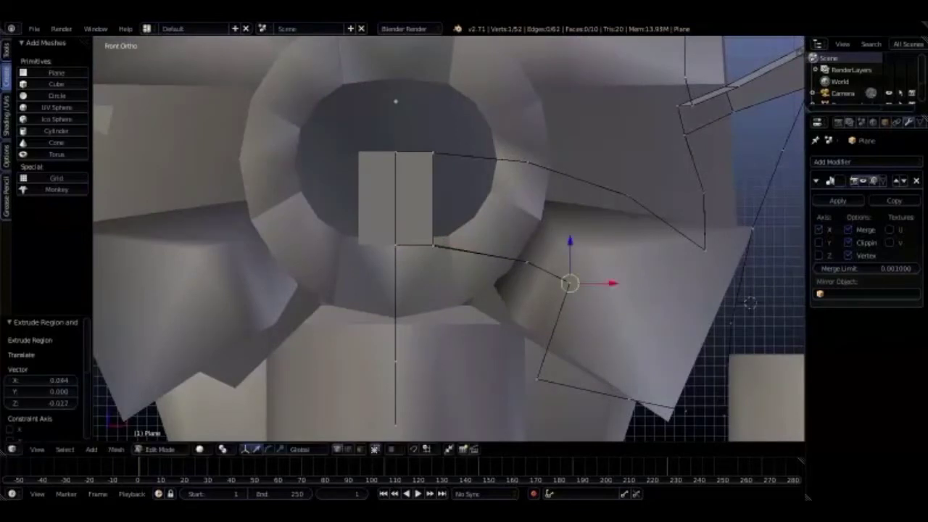
{"action": "key", "text": "KP_7"}
{"action": "key", "text": "g"}
{"action": "key", "text": "y"}
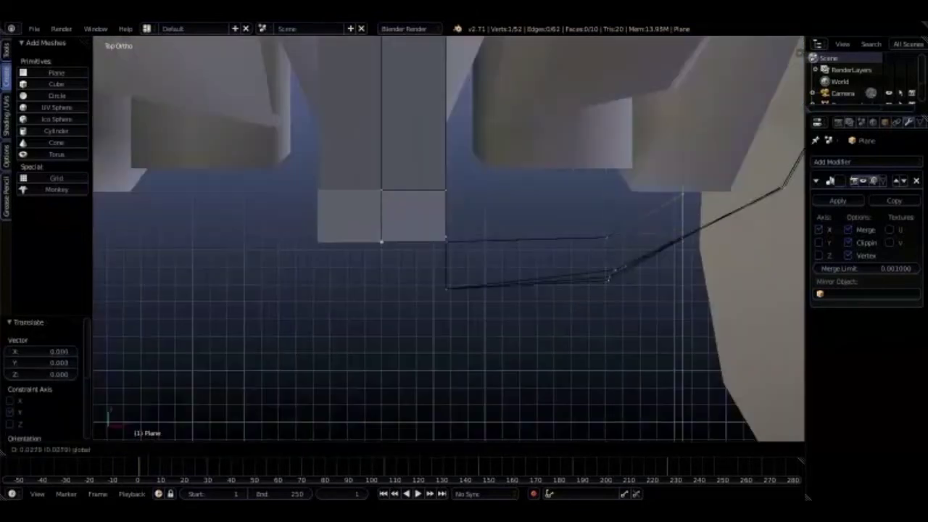
{"action": "left_click", "coordinate": [668, 200]}
{"action": "key", "text": "KP_1"}
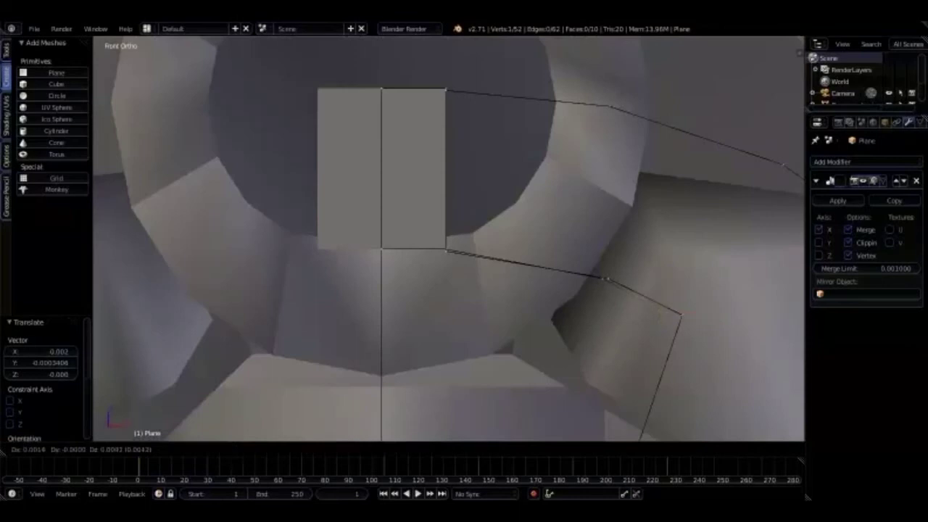
{"action": "middle_click_drag", "start_coordinate": [508, 326], "coordinate": [449, 129], "text": "shift"}
Extrude another jaw vertex and add a second vertex to the selection.
{"action": "key", "text": "e"}
{"action": "key", "text": "Return"}
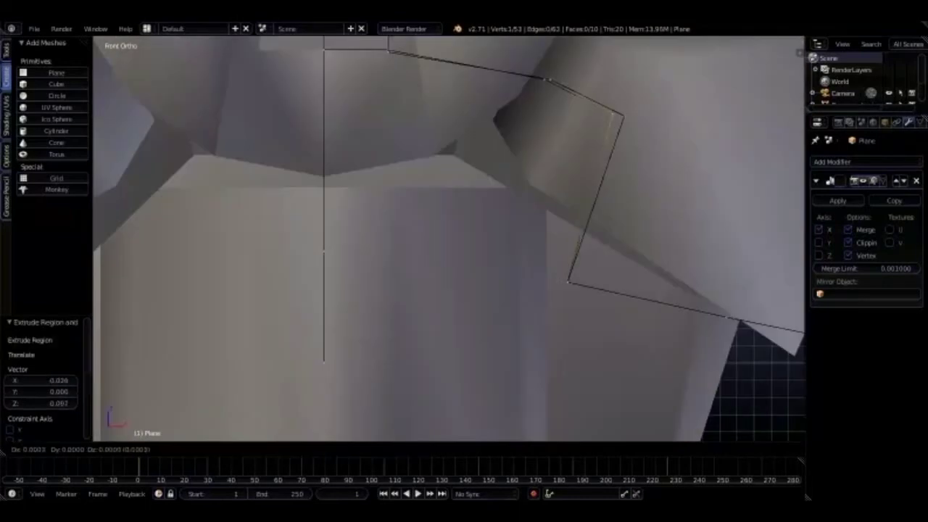
{"action": "middle_click_drag", "start_coordinate": [449, 239], "coordinate": [507, 217]}
{"action": "mouse_move", "coordinate": [449, 239]}
{"action": "middle_mouse_down"}
{"action": "mouse_move", "coordinate": [479, 232]}
{"action": "mouse_move", "coordinate": [435, 218]}
{"action": "middle_mouse_up"}
{"action": "right_click", "coordinate": [501, 191], "text": "shift"}
Fill a face between the selected vertices, extrude down toward the chin, and fill below the mouth.
{"action": "key", "text": "f"}
{"action": "key", "text": "KP_1"}
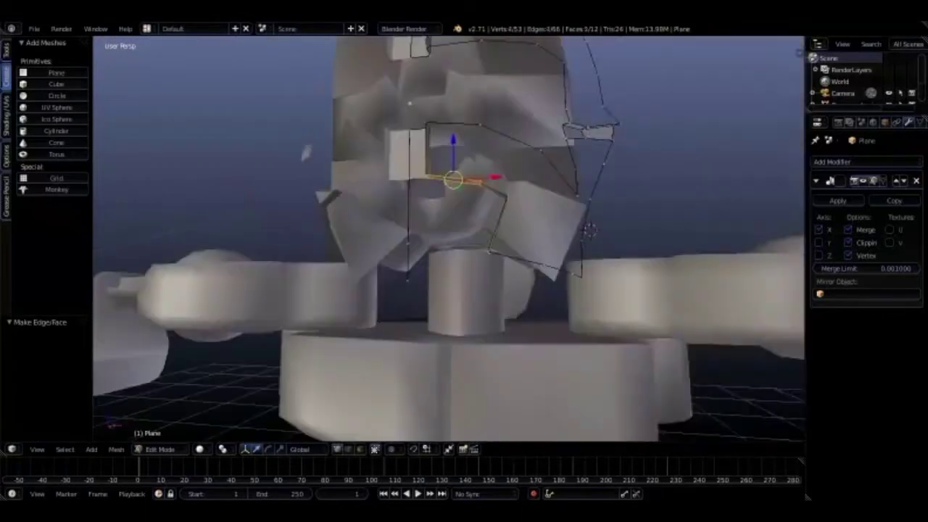
{"action": "scroll", "coordinate": [448, 240], "scroll_direction": "up", "scroll_amount": 3}
{"action": "key", "text": "e"}
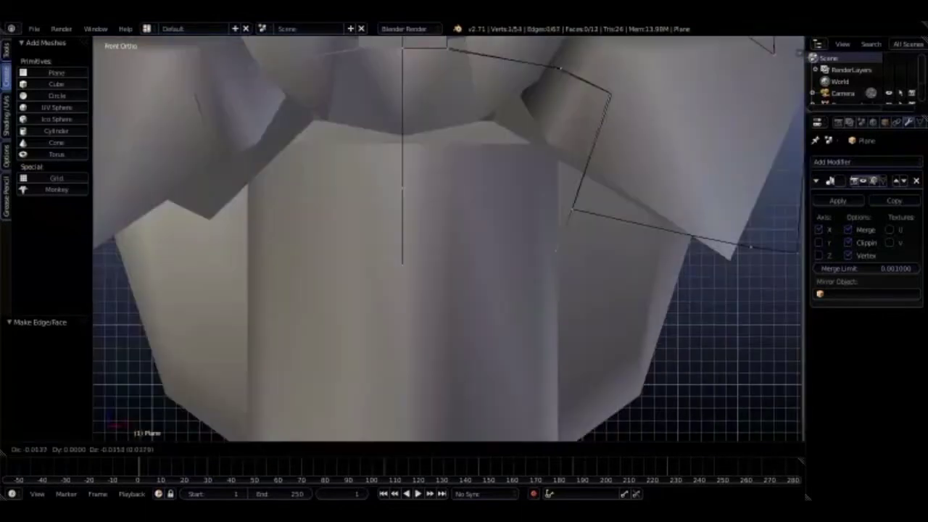
{"action": "middle_click_drag", "start_coordinate": [464, 239], "coordinate": [536, 218]}
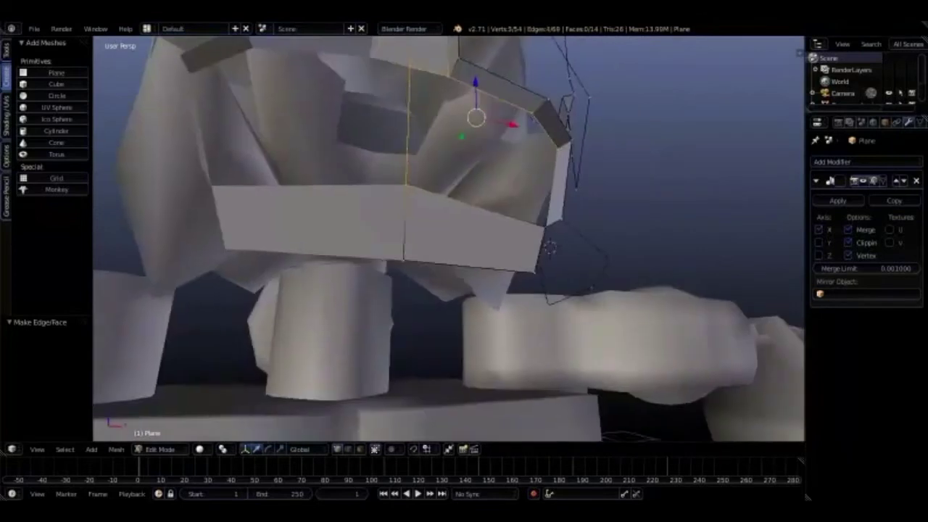
{"action": "key", "text": "f"}
{"action": "mouse_move", "coordinate": [549, 248]}
{"action": "middle_mouse_down"}
{"action": "mouse_move", "coordinate": [641, 174]}
{"action": "mouse_move", "coordinate": [625, 162]}
{"action": "mouse_move", "coordinate": [497, 177]}
{"action": "middle_mouse_up"}
Move the chin vertices to the right depth and position over the jaw.
{"action": "key", "text": "g"}
{"action": "left_click", "coordinate": [625, 162]}
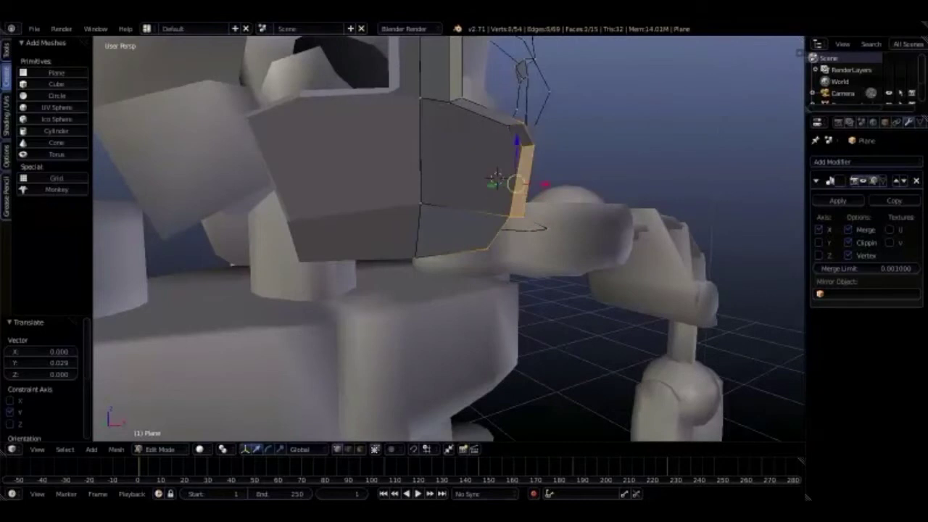
{"action": "key", "text": "KP_1"}
{"action": "key", "text": "g"}
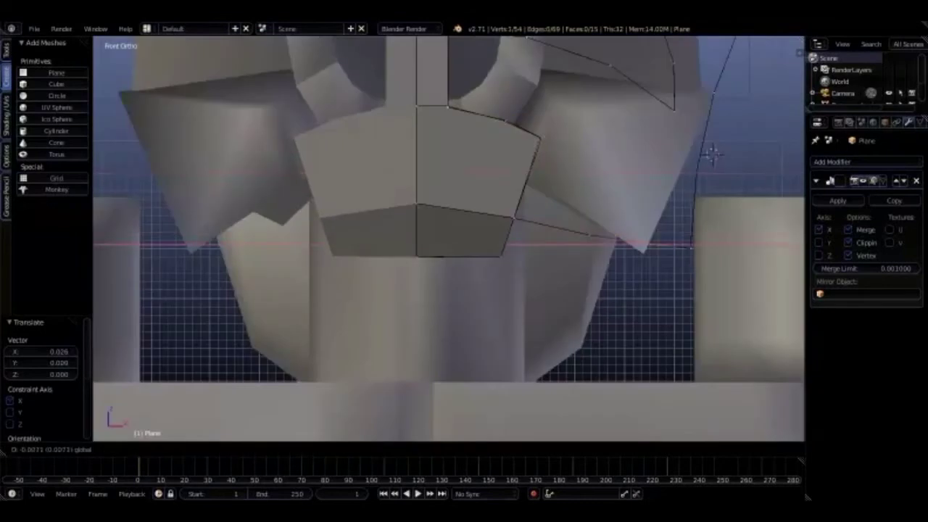
{"action": "left_click", "coordinate": [713, 154]}
{"action": "scroll", "coordinate": [595, 284], "scroll_direction": "down", "scroll_amount": 3}
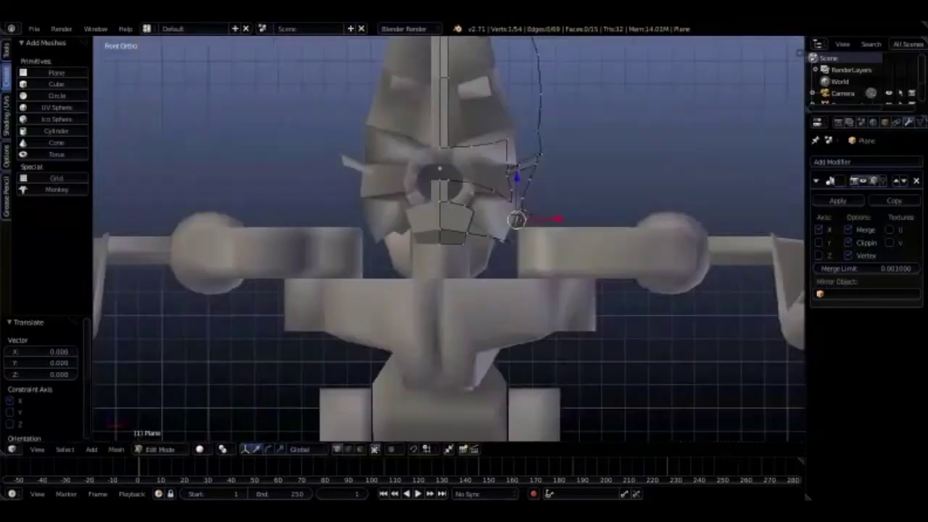
{"action": "scroll", "coordinate": [594, 284], "scroll_direction": "up", "scroll_amount": 2}
{"action": "scroll", "coordinate": [595, 285], "scroll_direction": "down", "scroll_amount": 2}
{"action": "scroll", "coordinate": [594, 284], "scroll_direction": "up", "scroll_amount": 3}
Adjust the chin vertices and fill the selected corners with a new face.
{"action": "middle_click_drag", "start_coordinate": [595, 284], "coordinate": [383, 302]}
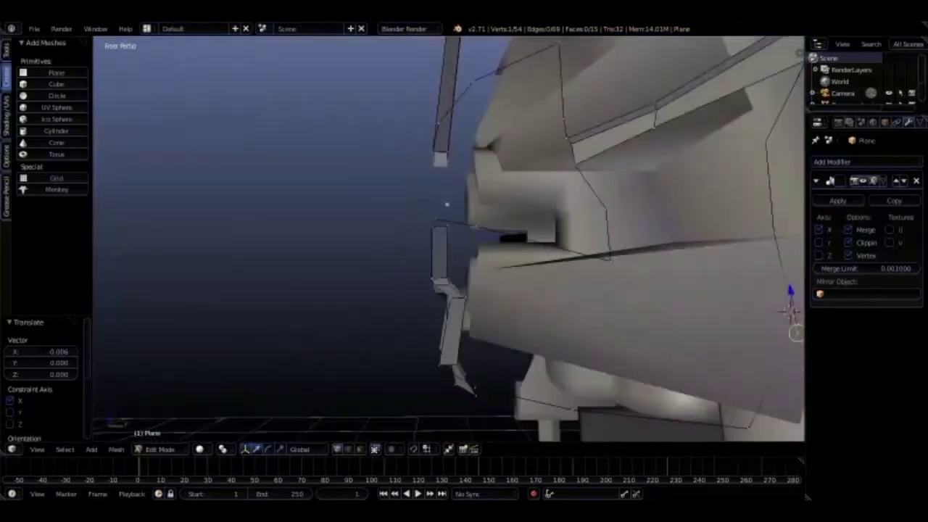
{"action": "key", "text": "g"}
{"action": "key", "text": "KP_1"}
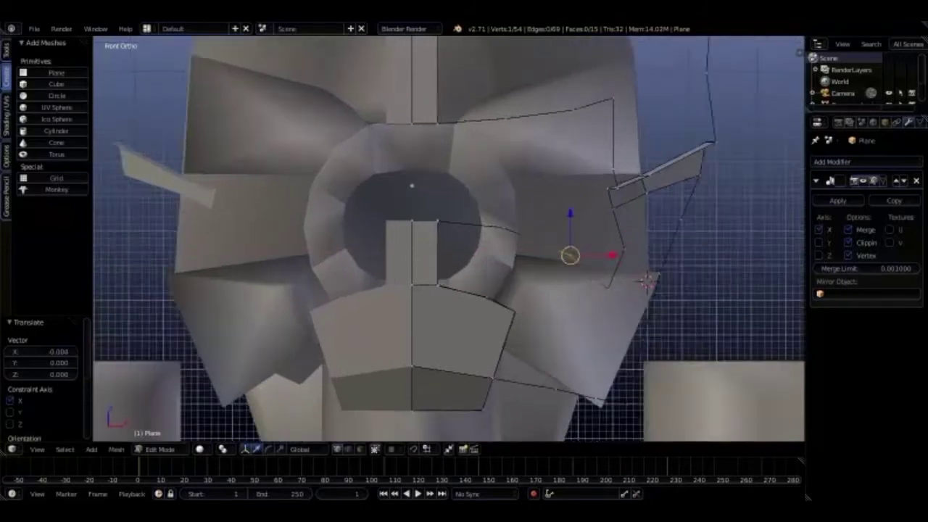
{"action": "mouse_move", "coordinate": [613, 274]}
{"action": "middle_mouse_down"}
{"action": "mouse_move", "coordinate": [620, 338]}
{"action": "mouse_move", "coordinate": [589, 261]}
{"action": "mouse_move", "coordinate": [454, 233]}
{"action": "mouse_move", "coordinate": [436, 217]}
{"action": "middle_mouse_up"}
{"action": "key", "text": "f"}
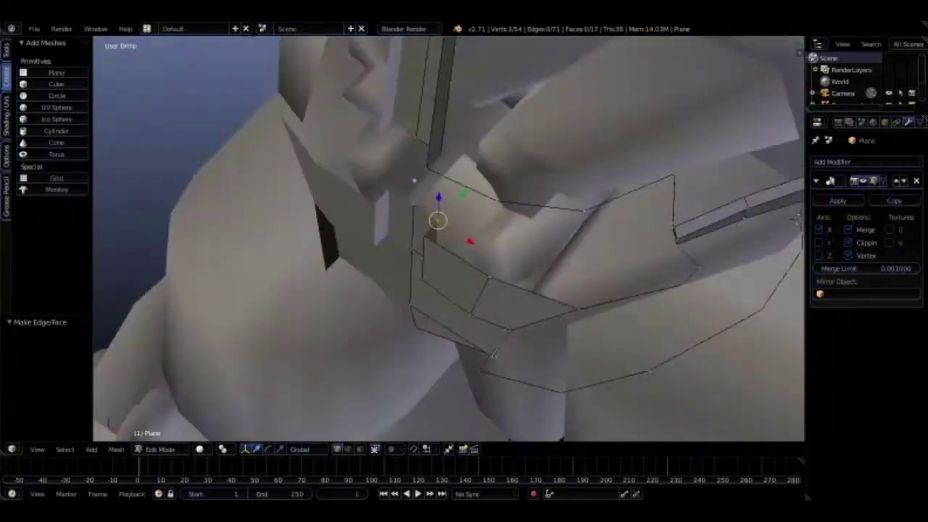
Extrude a vertex out along the jaw edge and fill a new face.
{"action": "key", "text": "KP_1"}
{"action": "key", "text": "e"}
{"action": "left_click", "coordinate": [560, 215]}
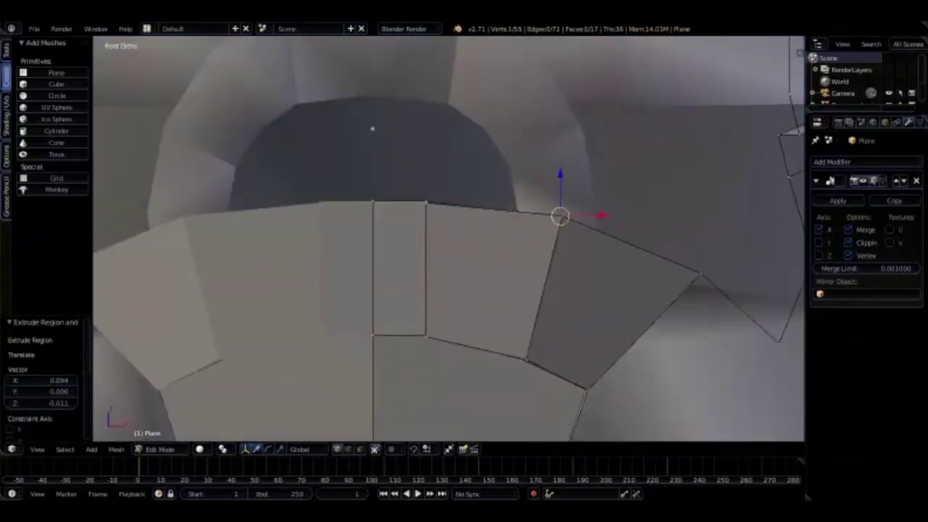
{"action": "mouse_move", "coordinate": [372, 128]}
{"action": "middle_mouse_down"}
{"action": "mouse_move", "coordinate": [341, 196]}
{"action": "mouse_move", "coordinate": [420, 165]}
{"action": "mouse_move", "coordinate": [471, 174]}
{"action": "middle_mouse_up"}
{"action": "key", "text": "f"}
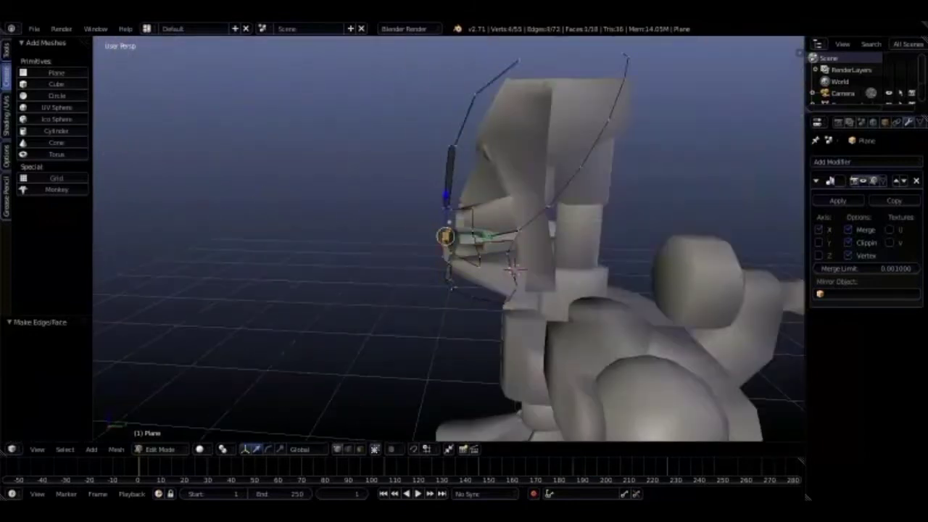
Reposition a jaw band vertex and fill another face on the band.
{"action": "right_click", "coordinate": [513, 270]}
{"action": "left_click_drag", "start_coordinate": [508, 235], "coordinate": [493, 239]}
{"action": "mouse_move", "coordinate": [493, 239]}
{"action": "middle_mouse_down"}
{"action": "mouse_move", "coordinate": [614, 199]}
{"action": "mouse_move", "coordinate": [635, 203]}
{"action": "middle_mouse_up"}
{"action": "key", "text": "Return"}
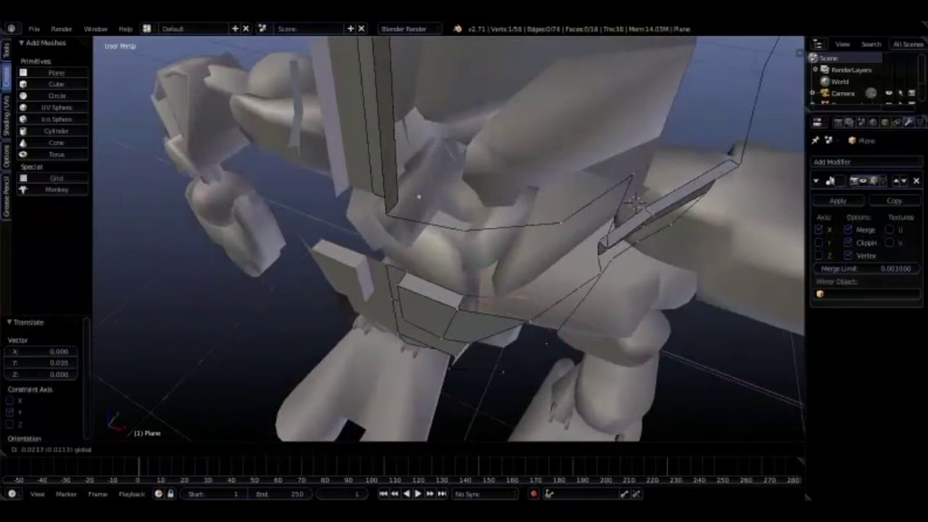
{"action": "key", "text": "KP_1"}
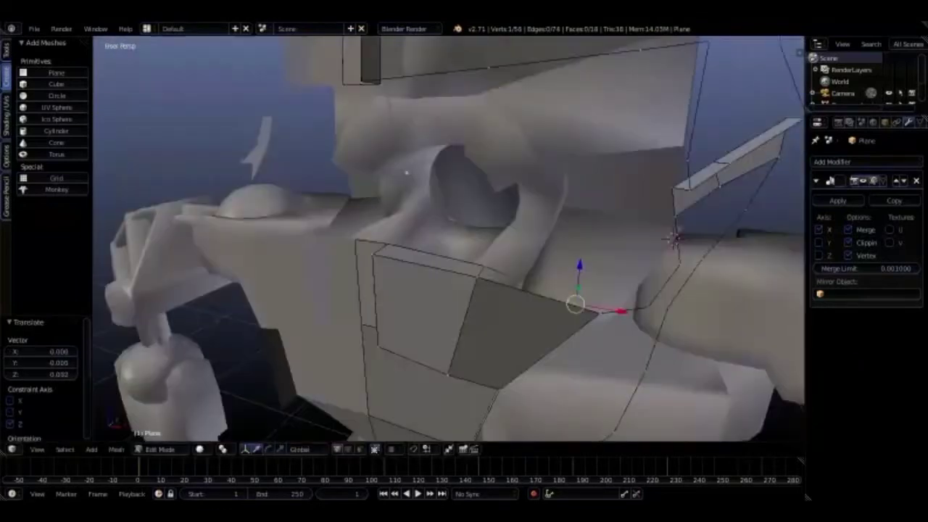
{"action": "key", "text": "KP_7"}
{"action": "key", "text": "Return"}
{"action": "middle_click_drag", "start_coordinate": [450, 239], "coordinate": [508, 203]}
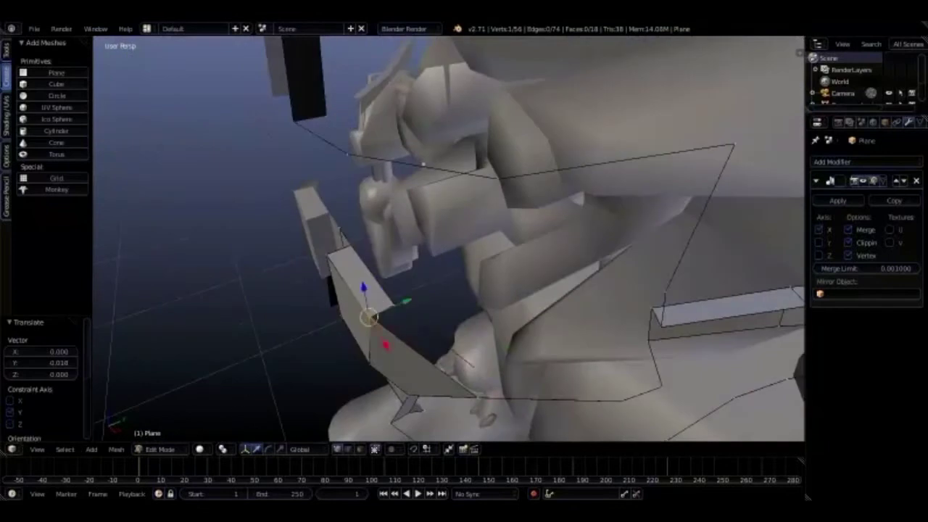
{"action": "key", "text": "f"}
Shift a vertex sideways in Right view and fill a face along the jaw.
{"action": "key", "text": "KP_3"}
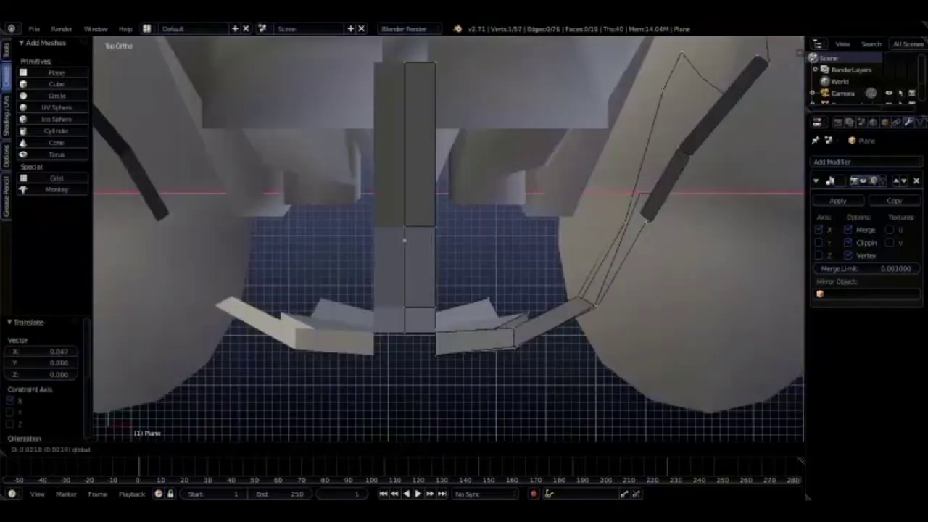
{"action": "key", "text": "Return"}
{"action": "middle_click_drag", "start_coordinate": [508, 290], "coordinate": [692, 320]}
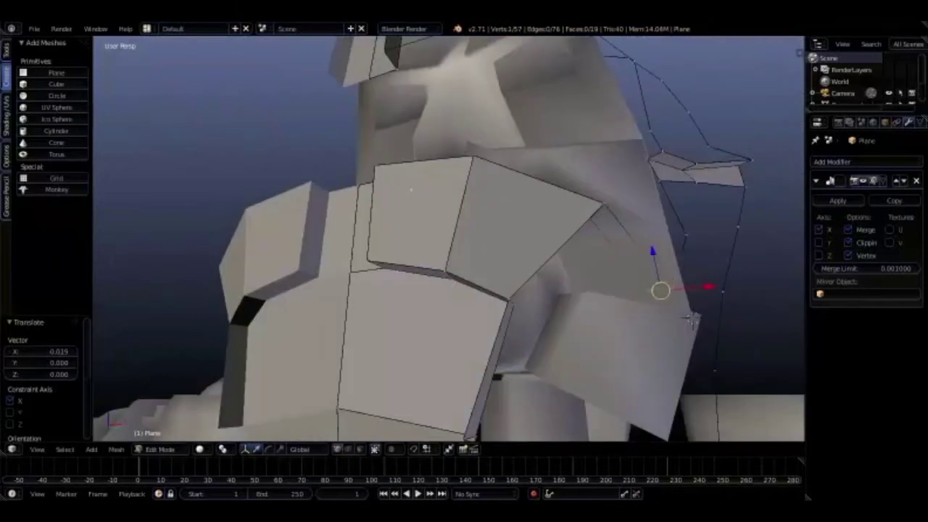
{"action": "key", "text": "f"}
{"action": "mouse_move", "coordinate": [435, 207]}
{"action": "middle_mouse_down"}
{"action": "mouse_move", "coordinate": [723, 288]}
{"action": "mouse_move", "coordinate": [653, 276]}
{"action": "middle_mouse_up"}
Extrude a jaw-edge vertex outward along X and fill a new face.
{"action": "right_click", "coordinate": [653, 273]}
{"action": "key", "text": "e"}
{"action": "key", "text": "x"}
{"action": "left_click", "coordinate": [602, 310]}
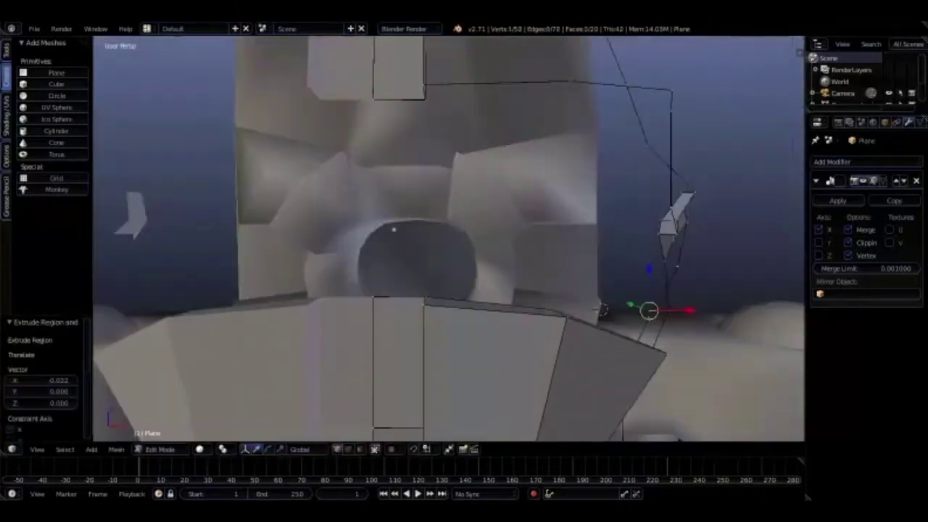
{"action": "mouse_move", "coordinate": [602, 310]}
{"action": "middle_mouse_down"}
{"action": "mouse_move", "coordinate": [596, 169]}
{"action": "mouse_move", "coordinate": [725, 377]}
{"action": "middle_mouse_up"}
{"action": "key", "text": "f"}
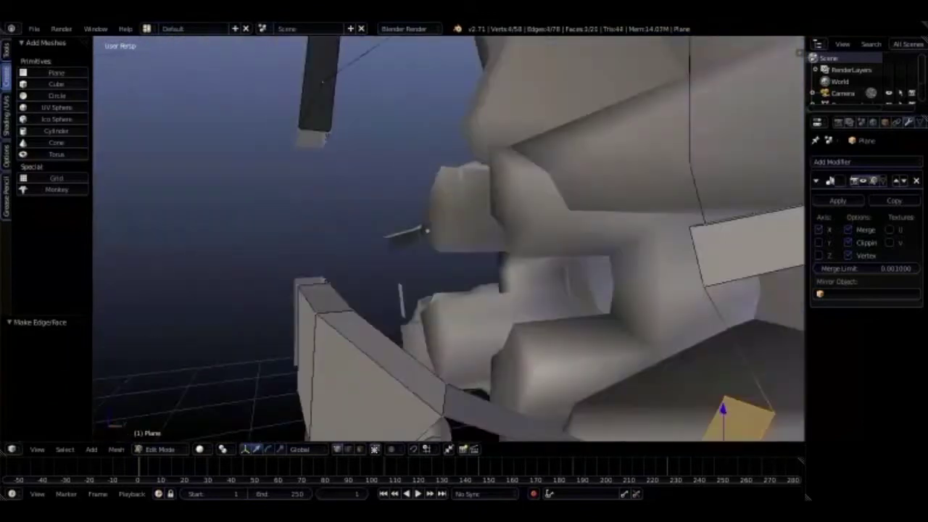
Move the selection along X and fill the small strip face beside the cheek.
{"action": "key", "text": "KP_1"}
{"action": "key", "text": "g"}
{"action": "key", "text": "x"}
{"action": "left_click", "coordinate": [732, 368]}
{"action": "key", "text": "f"}
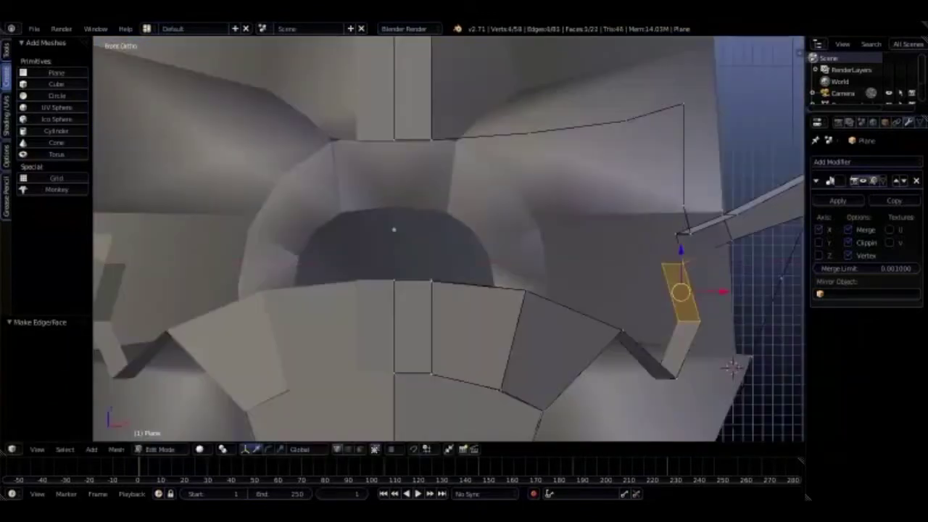
{"action": "middle_click_drag", "start_coordinate": [732, 368], "coordinate": [760, 367]}
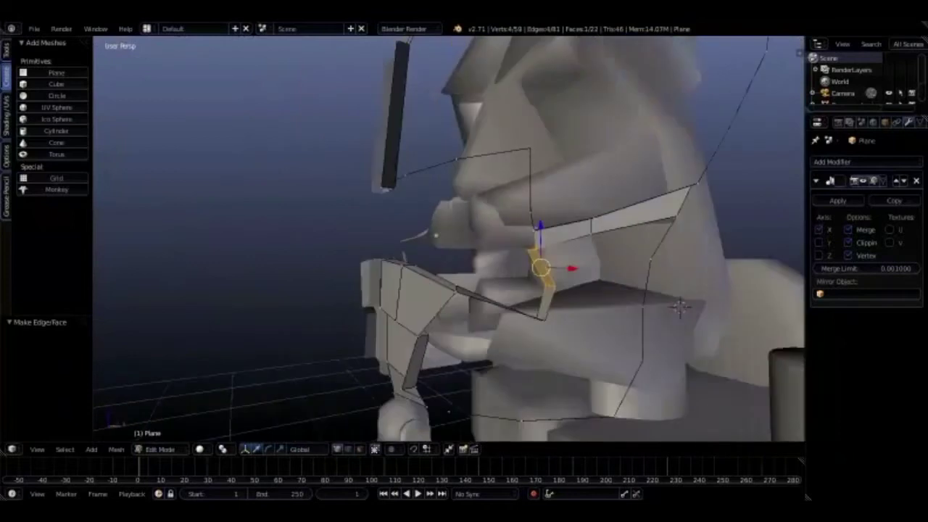
{"action": "key", "text": "KP_1"}
{"action": "scroll", "coordinate": [450, 239], "scroll_direction": "up", "scroll_amount": 3}
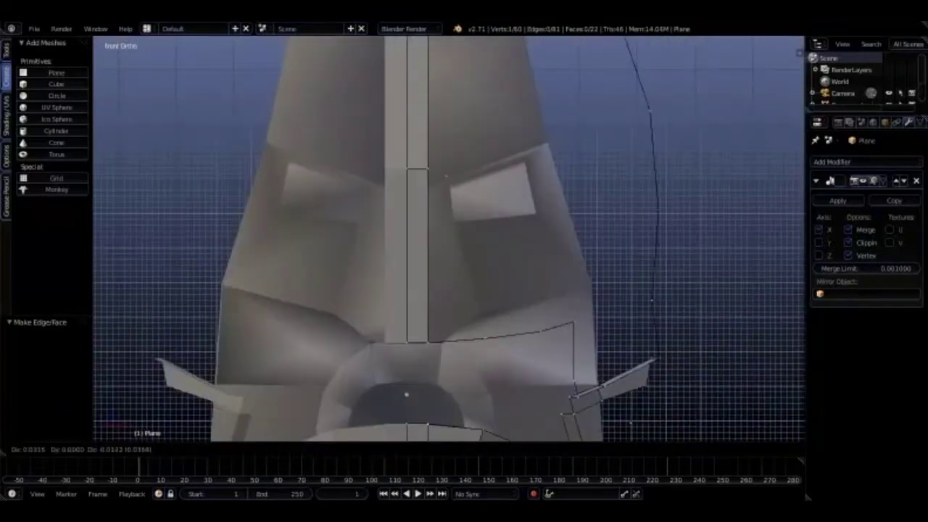
From the top centre-strip vertex, extrude a new edge across the brow and place a new vertex from above.
{"action": "right_click", "coordinate": [446, 175]}
{"action": "middle_click_drag", "start_coordinate": [469, 169], "coordinate": [508, 174]}
{"action": "key", "text": "KP_1"}
{"action": "key", "text": "Return"}
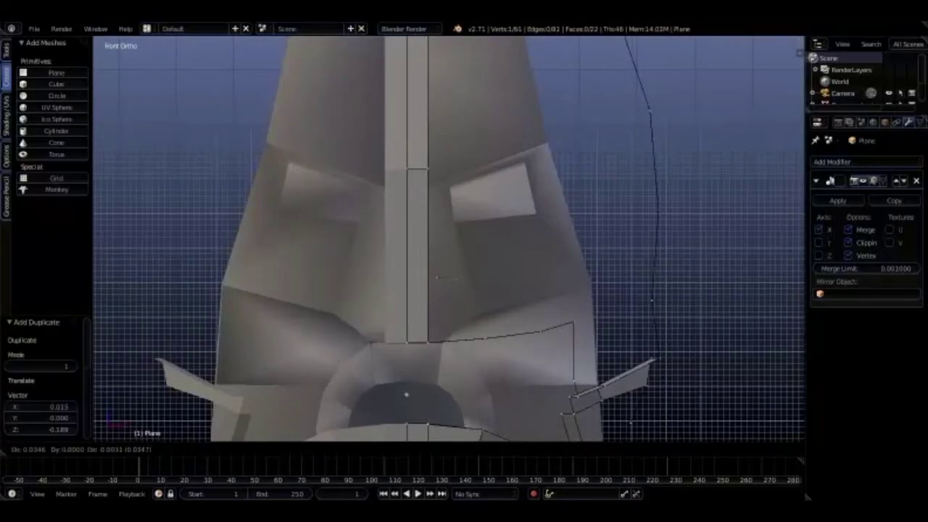
{"action": "key", "text": "e"}
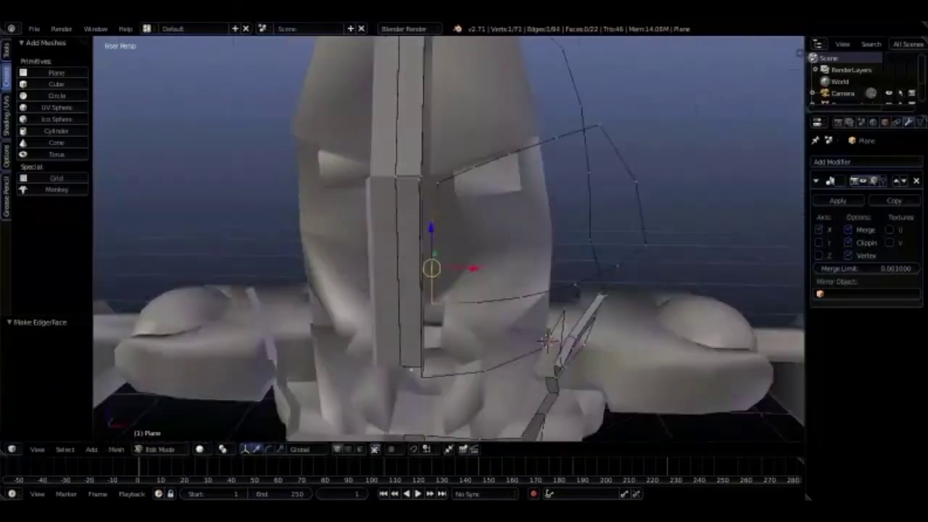
{"action": "mouse_move", "coordinate": [507, 218]}
{"action": "middle_mouse_down"}
{"action": "mouse_move", "coordinate": [600, 51]}
{"action": "mouse_move", "coordinate": [537, 130]}
{"action": "middle_mouse_up"}
{"action": "key", "text": "KP_7"}
{"action": "key", "text": "e"}
{"action": "left_click", "coordinate": [600, 50]}
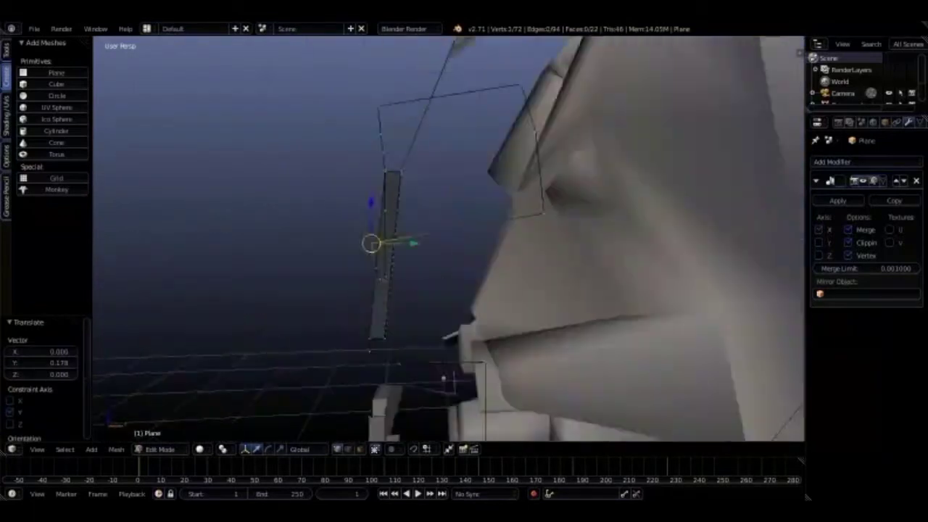
In side view, shift the brow band vertices and edges forward or back along Y.
{"action": "key", "text": "KP_3"}
{"action": "key", "text": "g"}
{"action": "key", "text": "Return"}
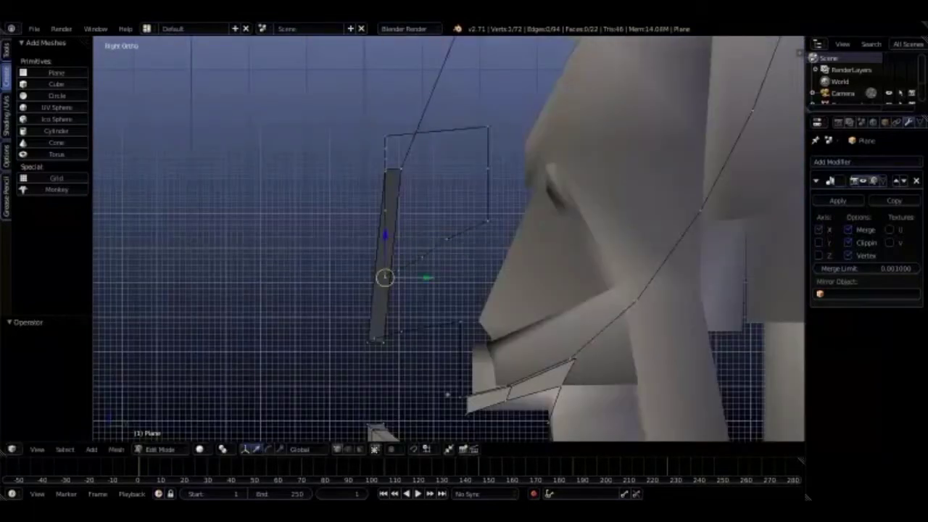
{"action": "key", "text": "g"}
{"action": "key", "text": "y"}
{"action": "key", "text": "Return"}
{"action": "mouse_move", "coordinate": [448, 395]}
{"action": "middle_mouse_down"}
{"action": "mouse_move", "coordinate": [395, 353]}
{"action": "mouse_move", "coordinate": [591, 272]}
{"action": "middle_mouse_up"}
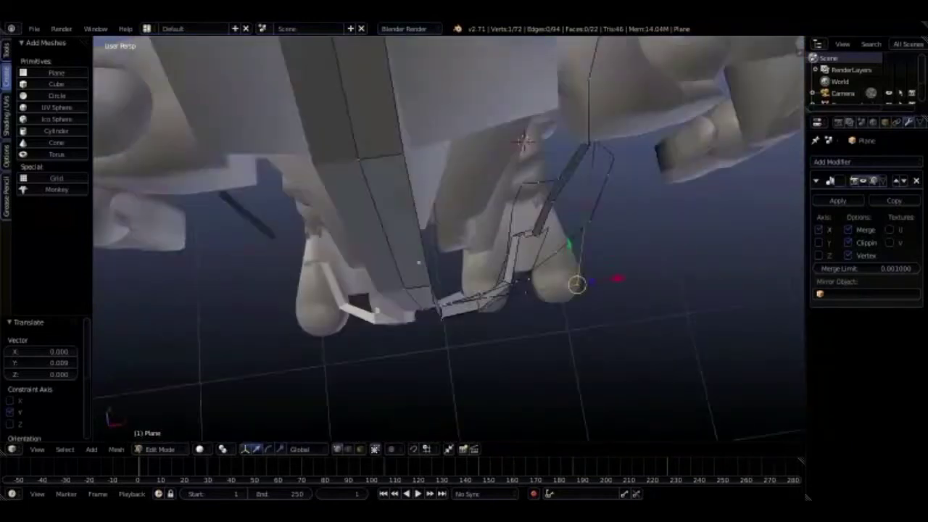
{"action": "key", "text": "g"}
{"action": "key", "text": "y"}
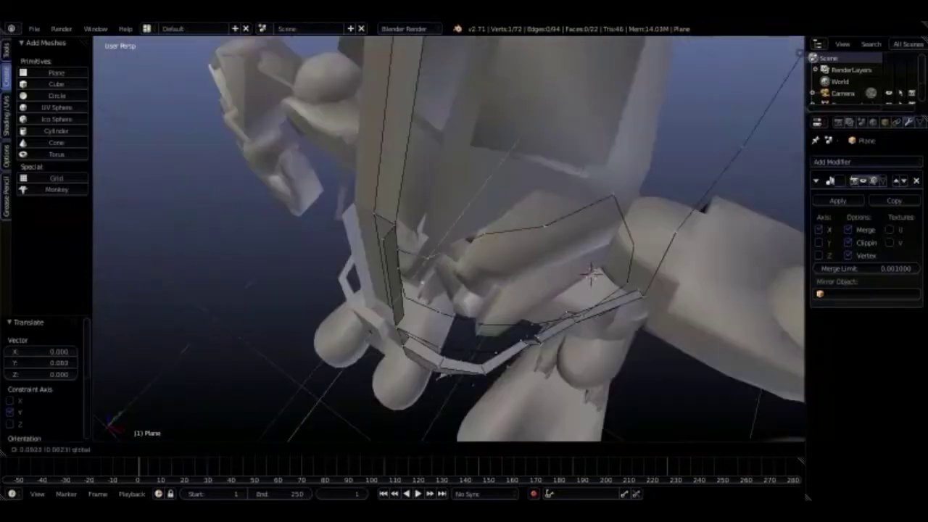
{"action": "left_click", "coordinate": [591, 272]}
Slide a single band vertex along Y in the side view.
{"action": "key", "text": "KP_3"}
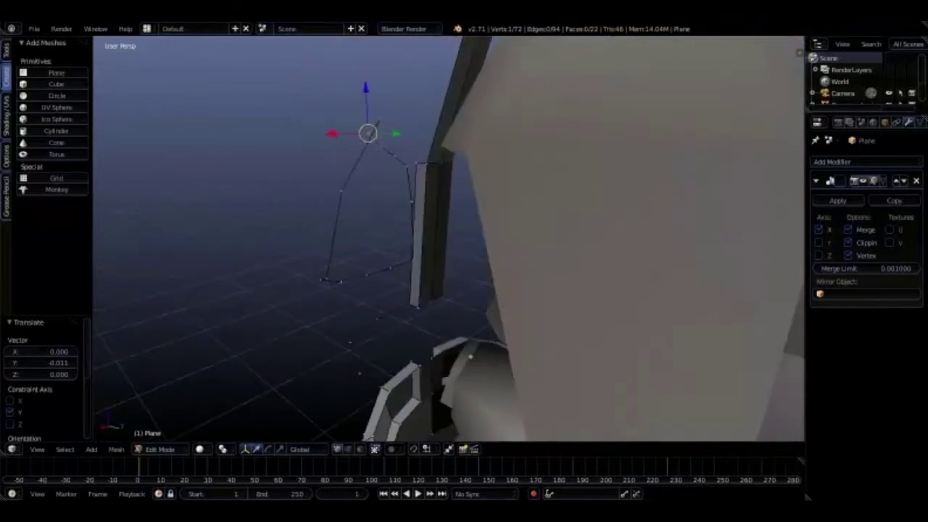
{"action": "scroll", "coordinate": [450, 240], "scroll_direction": "up", "scroll_amount": 3}
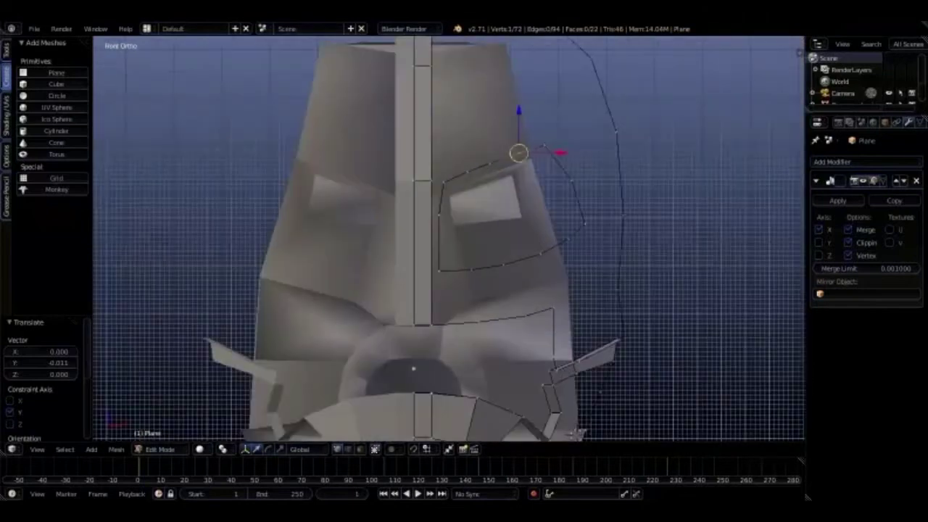
{"action": "key", "text": "g"}
{"action": "key", "text": "y"}
{"action": "left_click", "coordinate": [587, 207]}
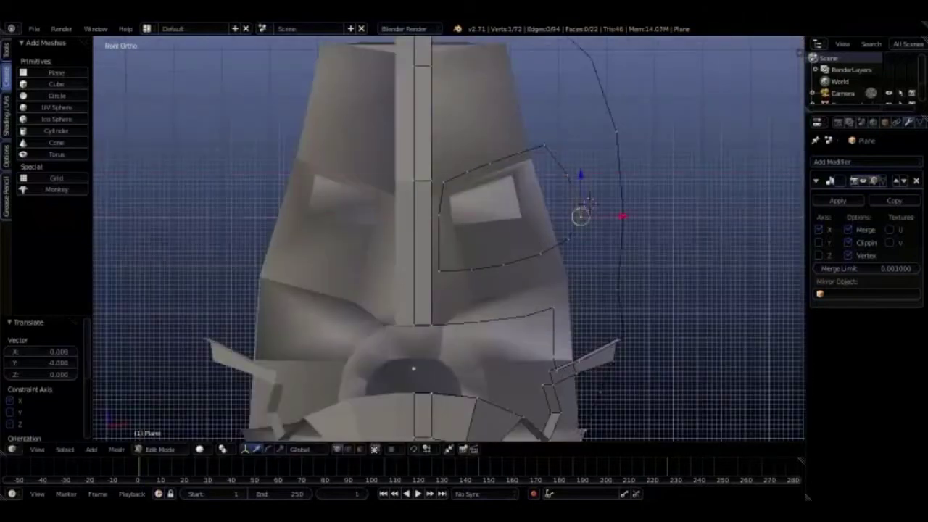
Pull the band vertices in closer to the head from the top view.
{"action": "mouse_move", "coordinate": [584, 211]}
{"action": "middle_mouse_down"}
{"action": "mouse_move", "coordinate": [473, 279]}
{"action": "mouse_move", "coordinate": [417, 251]}
{"action": "middle_mouse_up"}
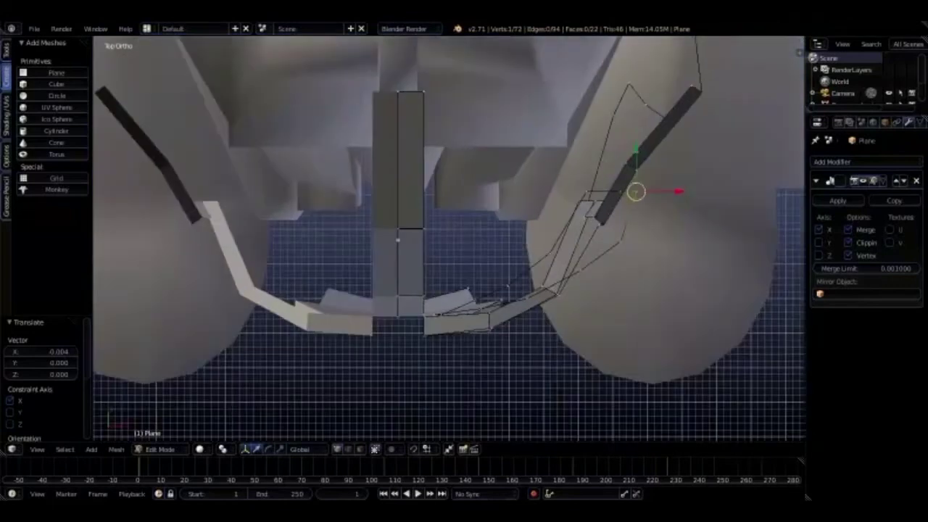
{"action": "key", "text": "KP_7"}
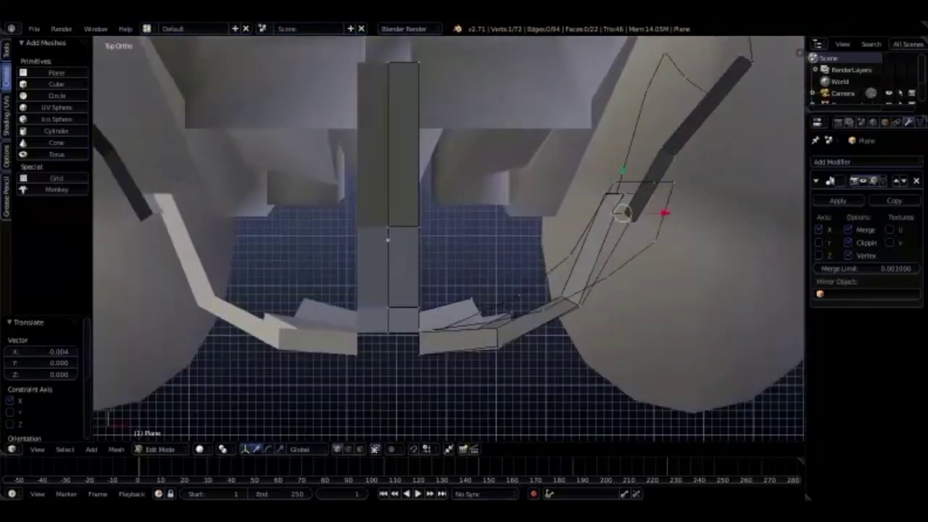
{"action": "middle_click_drag", "start_coordinate": [418, 251], "coordinate": [387, 240]}
{"action": "key", "text": "KP_7"}
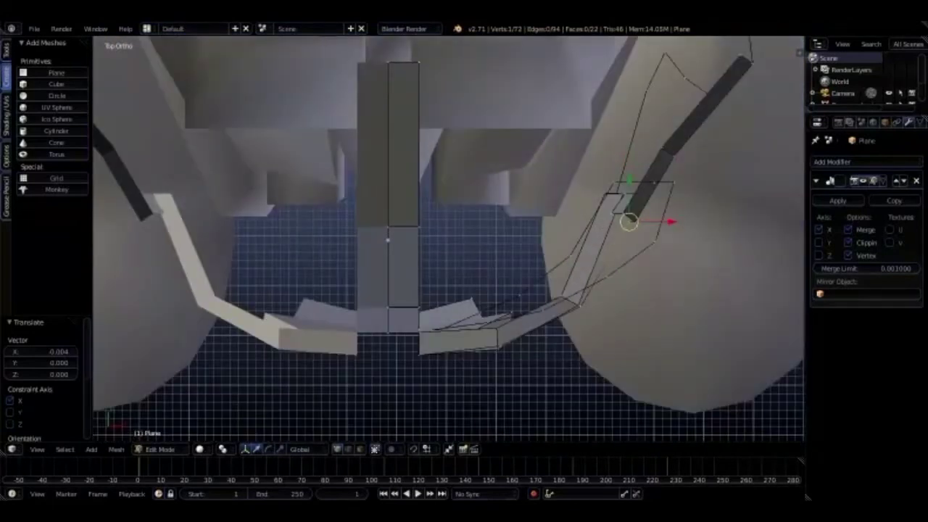
{"action": "key", "text": "g"}
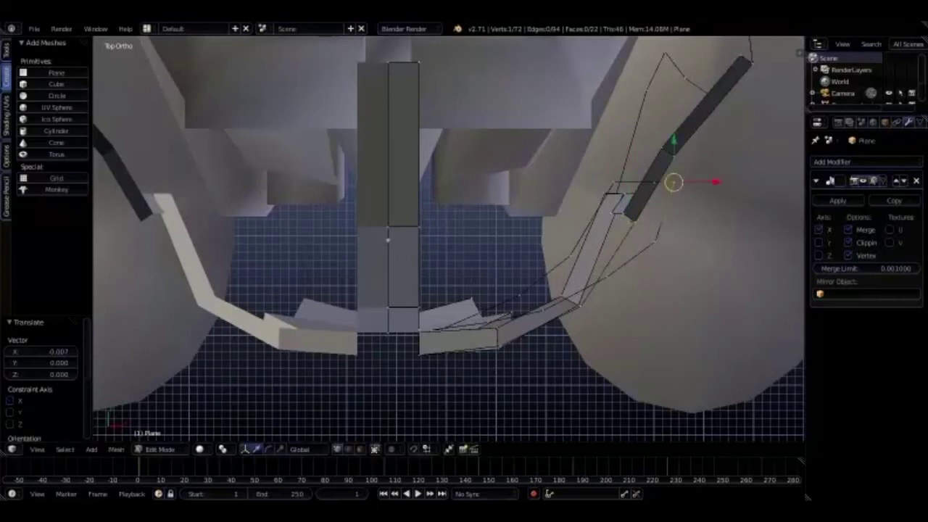
{"action": "middle_click_drag", "start_coordinate": [388, 239], "coordinate": [397, 239]}
{"action": "key", "text": "KP_7"}
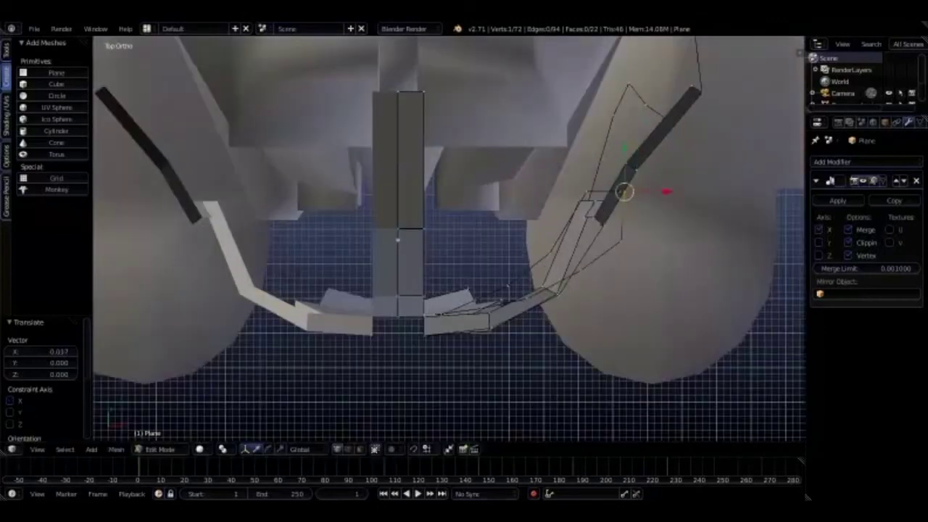
{"action": "key", "text": "g"}
{"action": "key", "text": "Return"}
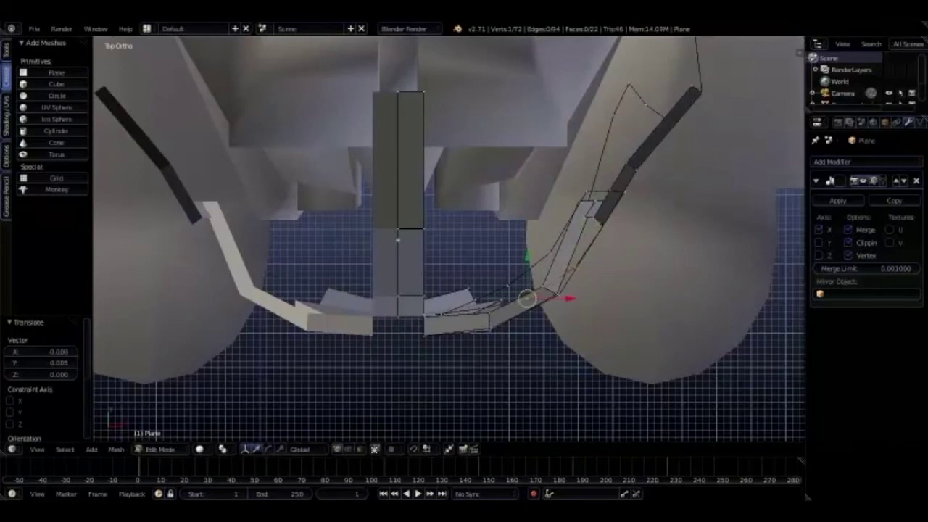
{"action": "key", "text": "g"}
{"action": "key", "text": "Return"}
Raise the eye-loop vertex slightly along Z and tilt its edge a little in front view.
{"action": "middle_click_drag", "start_coordinate": [479, 309], "coordinate": [639, 219]}
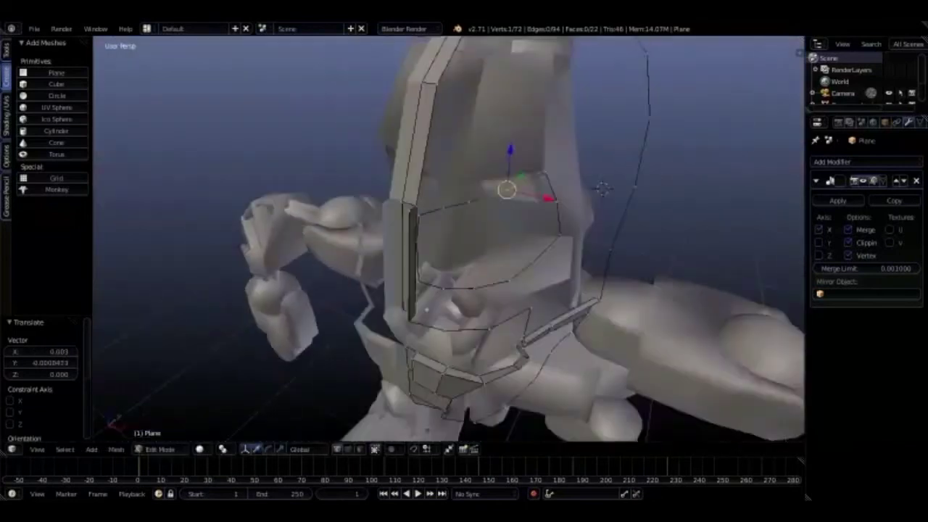
{"action": "key", "text": "KP_1"}
{"action": "scroll", "coordinate": [450, 240], "scroll_direction": "up", "scroll_amount": 2}
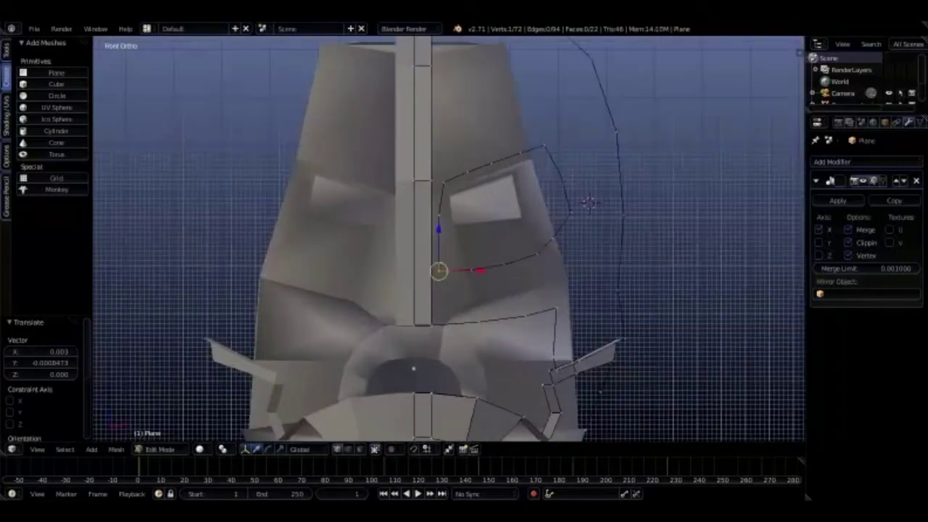
{"action": "key", "text": "g"}
{"action": "key", "text": "z"}
{"action": "key", "text": "Return"}
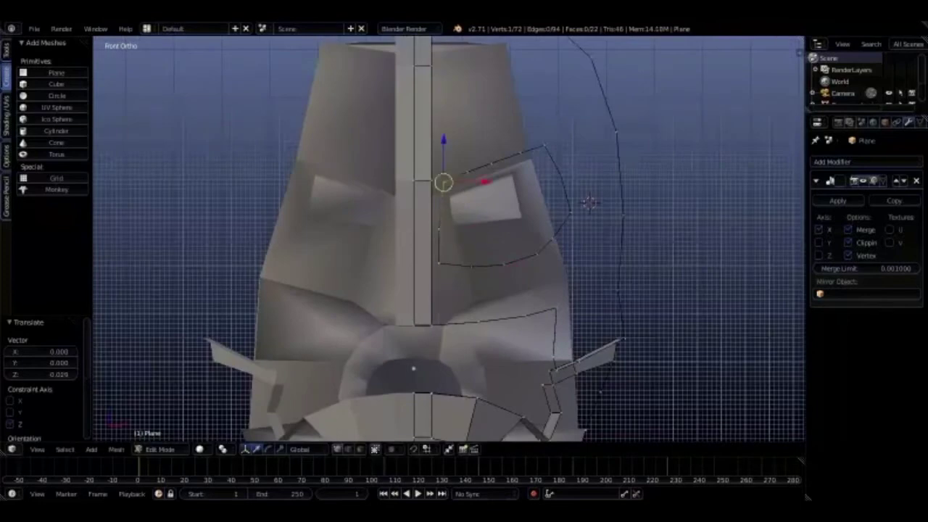
{"action": "key", "text": "r"}
{"action": "key", "text": "Return"}
{"action": "scroll", "coordinate": [449, 239], "scroll_direction": "down", "scroll_amount": 3}
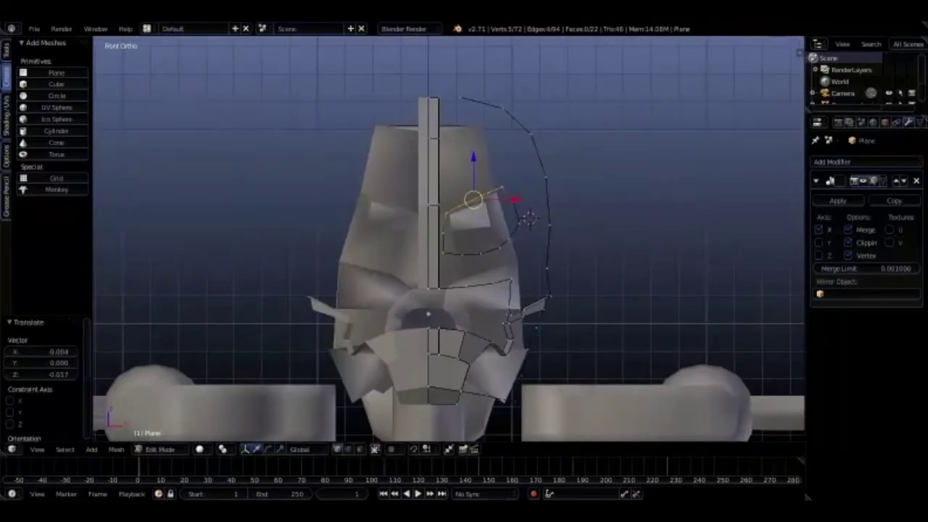
Move the side vertices along Z, then back along Y.
{"action": "middle_click_drag", "start_coordinate": [450, 239], "coordinate": [522, 218]}
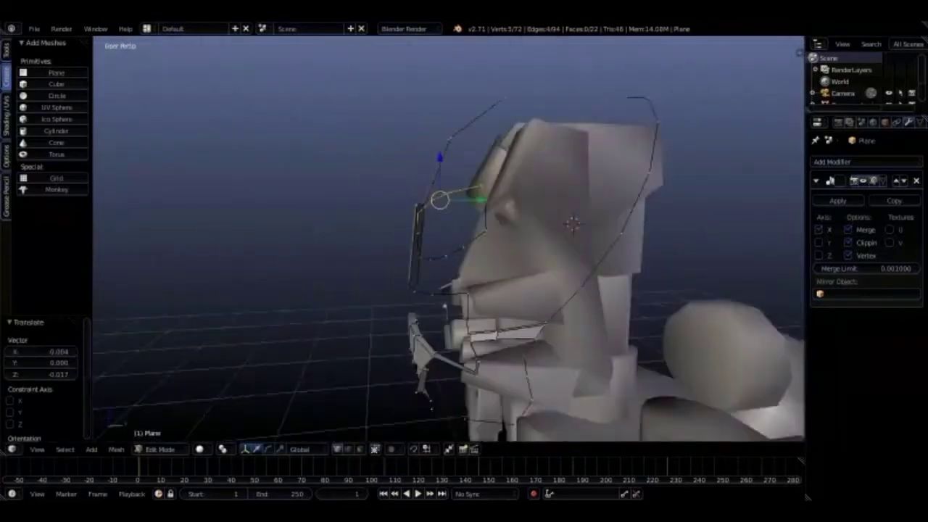
{"action": "key", "text": "g"}
{"action": "key", "text": "z"}
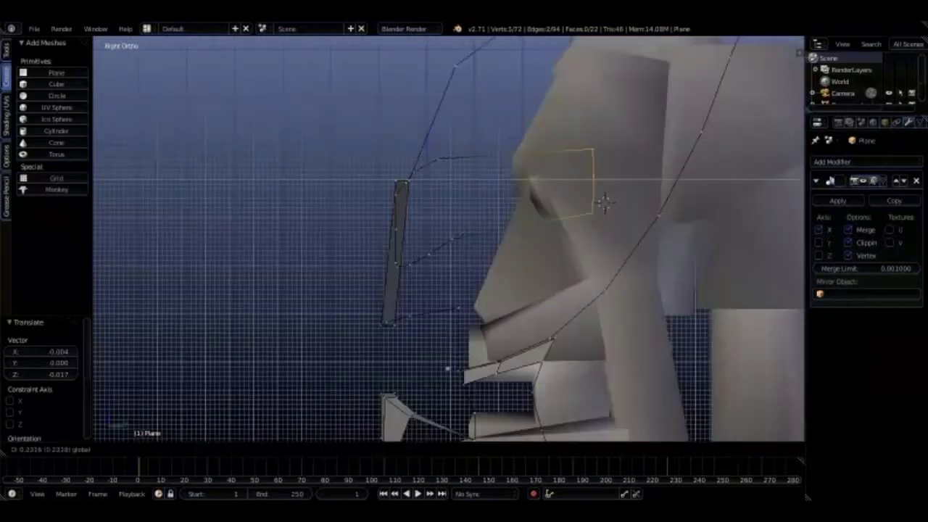
{"action": "key", "text": "Return"}
{"action": "key", "text": "g"}
{"action": "key", "text": "y"}
{"action": "key", "text": "Return"}
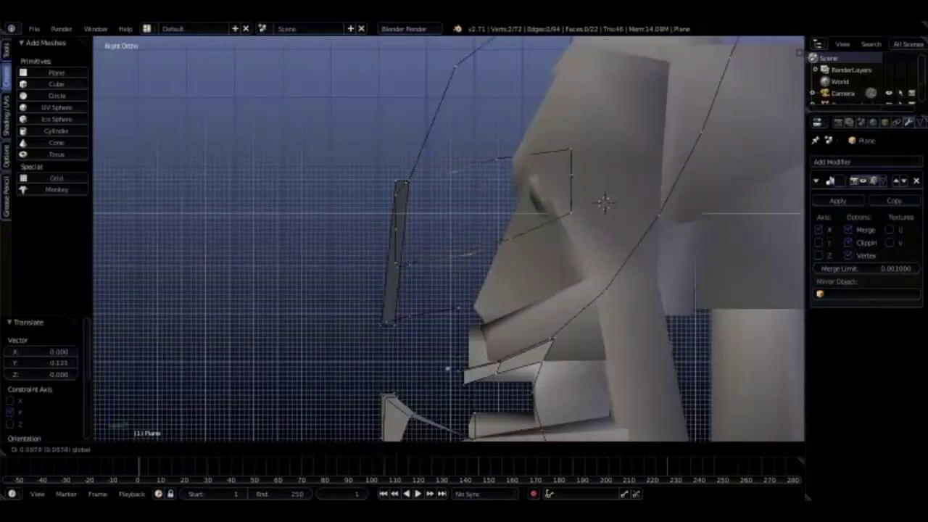
Reposition the selected vertices from the top view and check the fit from front and side.
{"action": "key", "text": "KP_7"}
{"action": "key", "text": "g"}
{"action": "middle_click_drag", "start_coordinate": [566, 217], "coordinate": [595, 240]}
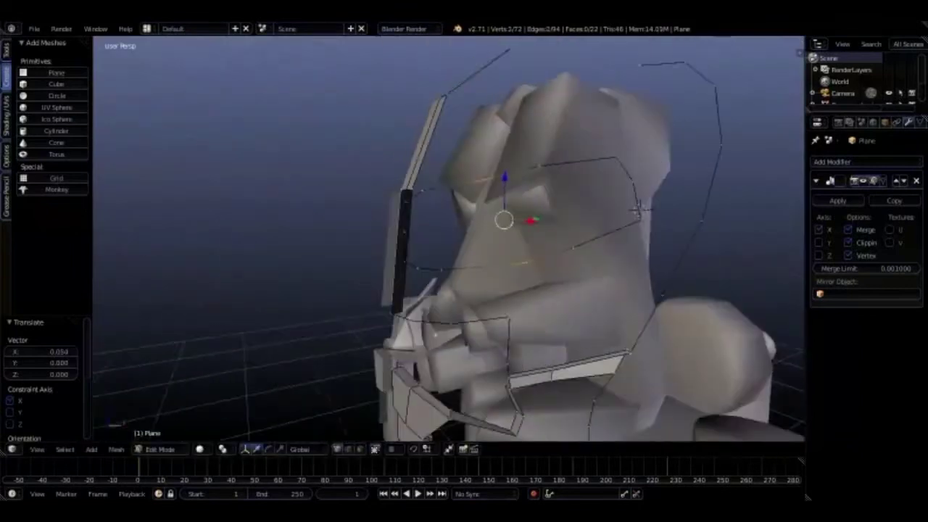
{"action": "key", "text": "KP_3"}
{"action": "key", "text": "KP_1"}
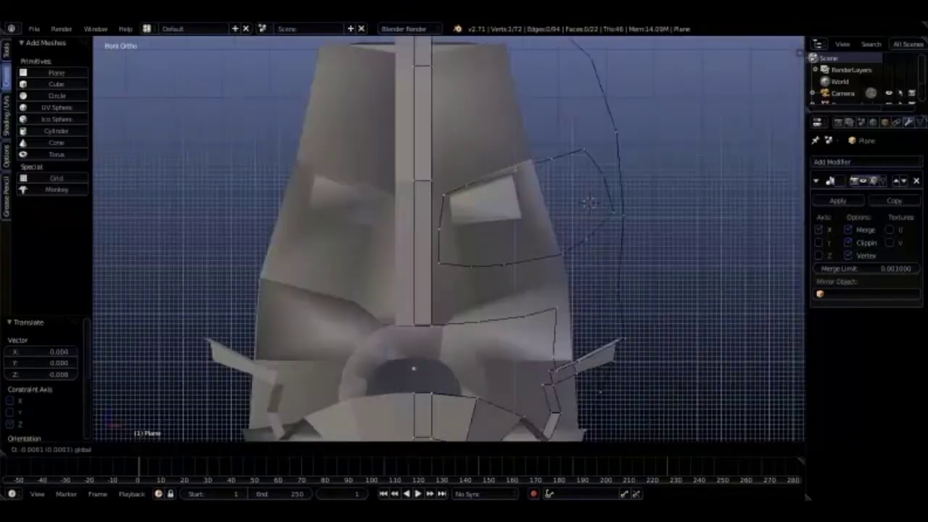
{"action": "middle_click_drag", "start_coordinate": [566, 218], "coordinate": [594, 239]}
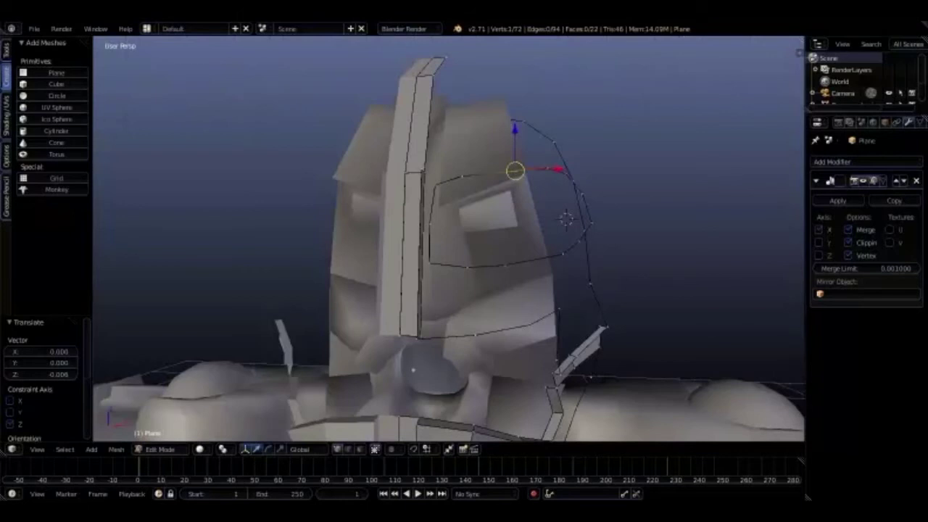
{"action": "key", "text": "KP_3"}
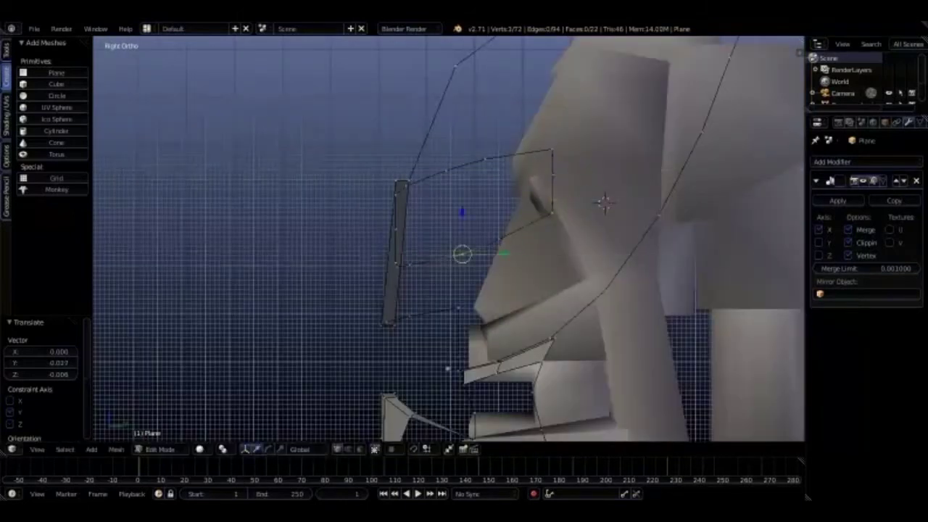
{"action": "middle_click_drag", "start_coordinate": [464, 254], "coordinate": [507, 239]}
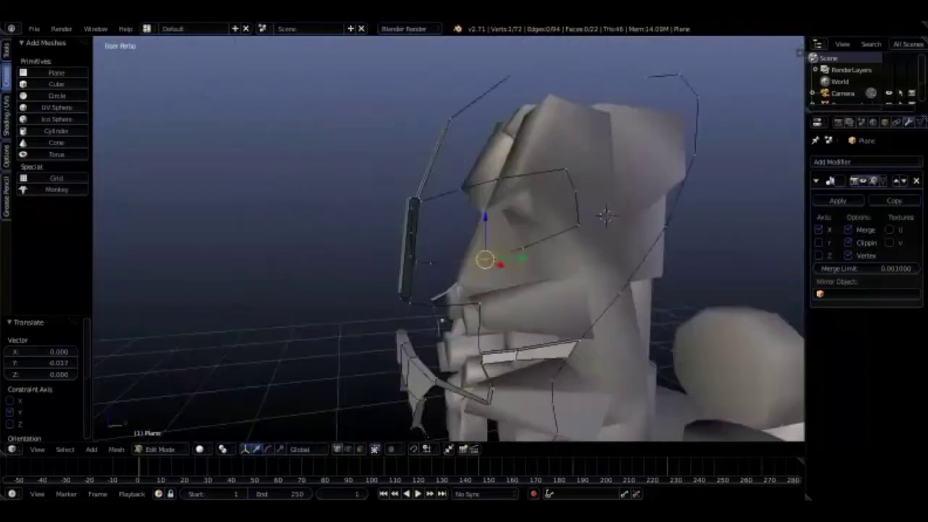
{"action": "key", "text": "KP_3"}
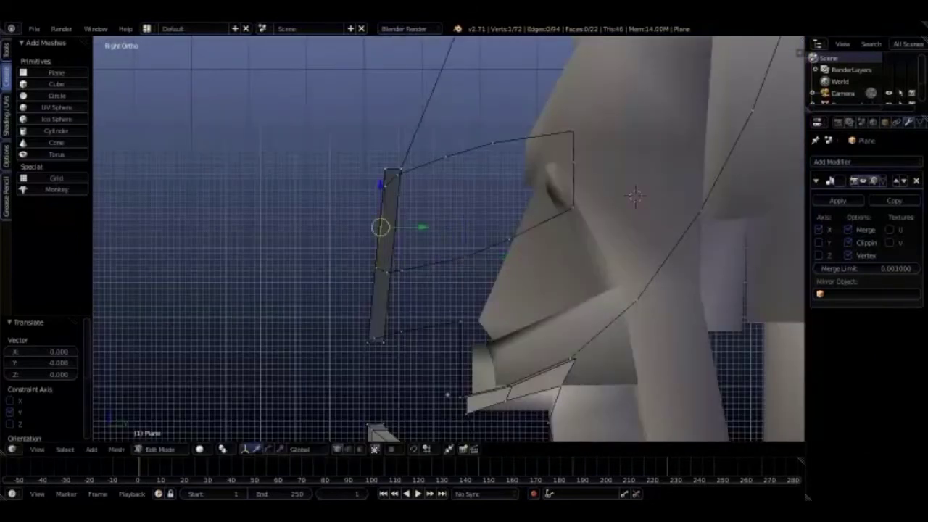
{"action": "middle_click_drag", "start_coordinate": [464, 240], "coordinate": [508, 239]}
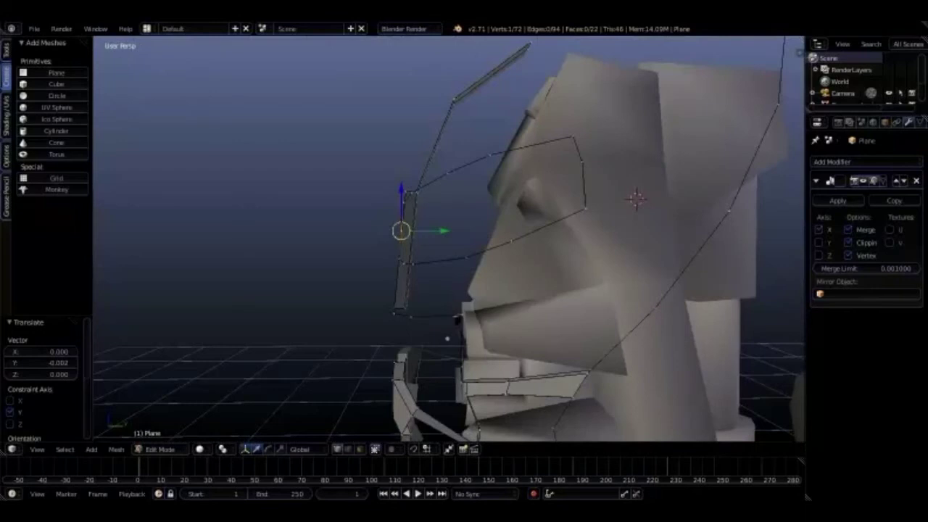
{"action": "key", "text": "KP_1"}
{"action": "key", "text": "KP_3"}
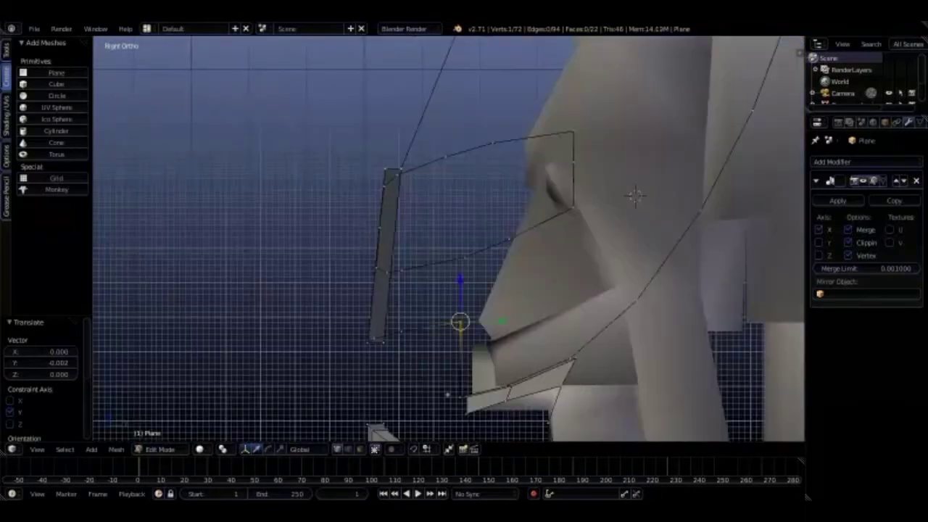
Extrude two new vertices from the band down the side of the head.
{"action": "key", "text": "e"}
{"action": "mouse_move", "coordinate": [464, 261]}
{"action": "middle_mouse_down"}
{"action": "mouse_move", "coordinate": [551, 240]}
{"action": "mouse_move", "coordinate": [508, 246]}
{"action": "mouse_move", "coordinate": [522, 305]}
{"action": "mouse_move", "coordinate": [493, 261]}
{"action": "mouse_move", "coordinate": [450, 262]}
{"action": "mouse_move", "coordinate": [508, 254]}
{"action": "middle_mouse_up"}
{"action": "key", "text": "KP_1"}
{"action": "key", "text": "e"}
{"action": "key", "text": "Return"}
{"action": "key", "text": "KP_1"}
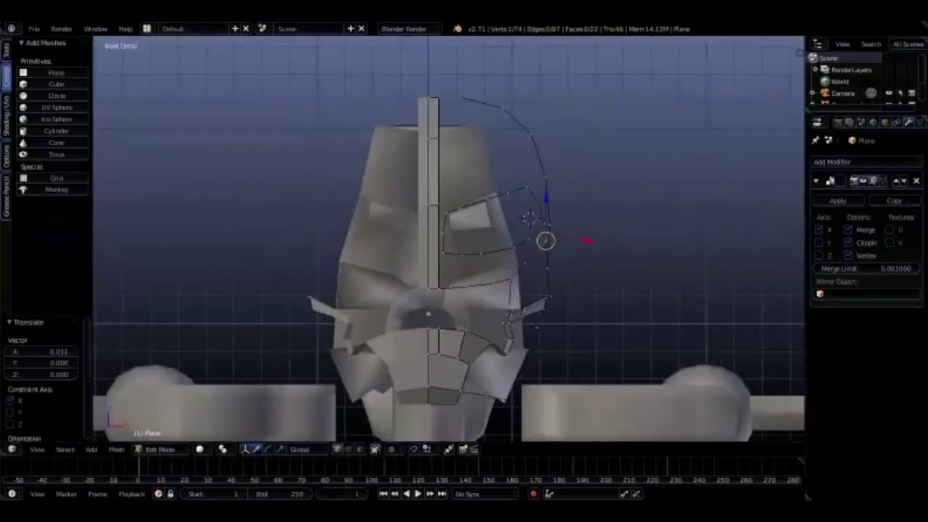
{"action": "scroll", "coordinate": [464, 261], "scroll_direction": "up", "scroll_amount": 3}
{"action": "key", "text": "KP_7"}
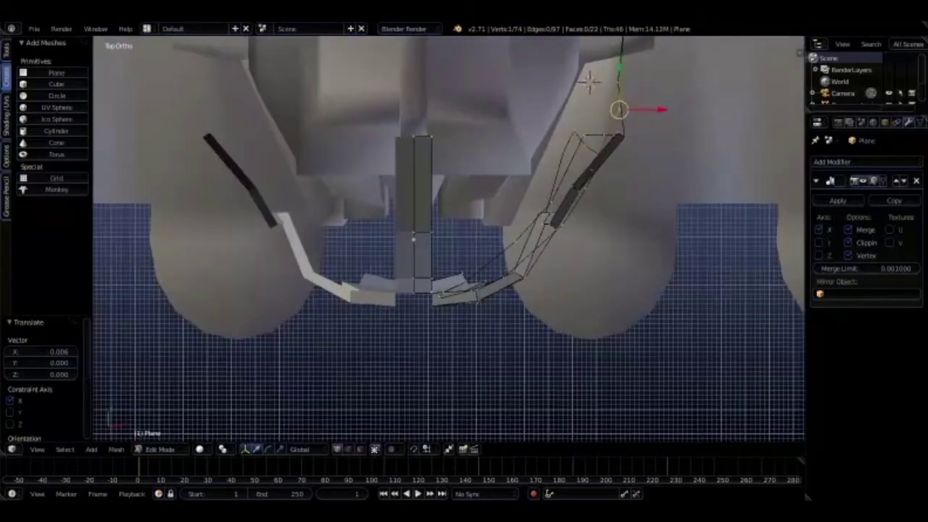
{"action": "mouse_move", "coordinate": [464, 262]}
{"action": "middle_mouse_down"}
{"action": "mouse_move", "coordinate": [464, 217]}
{"action": "mouse_move", "coordinate": [580, 225]}
{"action": "middle_mouse_up"}
Fill a new face between selected edges at the helmet's front.
{"action": "left_click", "coordinate": [6, 49]}
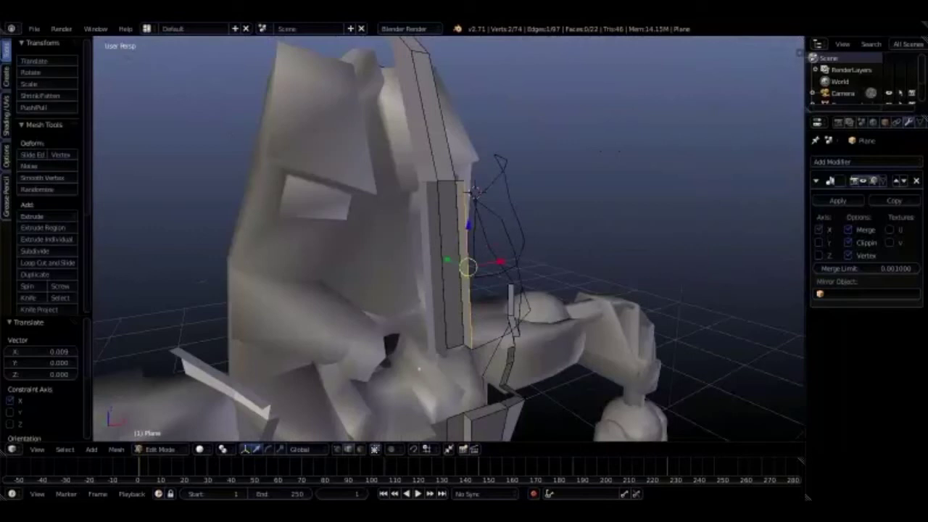
{"action": "mouse_move", "coordinate": [475, 190]}
{"action": "middle_mouse_down"}
{"action": "mouse_move", "coordinate": [625, 204]}
{"action": "mouse_move", "coordinate": [583, 187]}
{"action": "mouse_move", "coordinate": [518, 218]}
{"action": "mouse_move", "coordinate": [558, 207]}
{"action": "mouse_move", "coordinate": [528, 214]}
{"action": "mouse_move", "coordinate": [586, 216]}
{"action": "mouse_move", "coordinate": [743, 175]}
{"action": "mouse_move", "coordinate": [766, 140]}
{"action": "mouse_move", "coordinate": [561, 219]}
{"action": "mouse_move", "coordinate": [545, 199]}
{"action": "mouse_move", "coordinate": [557, 209]}
{"action": "mouse_move", "coordinate": [471, 232]}
{"action": "mouse_move", "coordinate": [589, 196]}
{"action": "mouse_move", "coordinate": [540, 237]}
{"action": "middle_mouse_up"}
{"action": "key", "text": "a"}
{"action": "key", "text": "ctrl+z"}
{"action": "key", "text": "f"}
{"action": "key", "text": "f"}
Extrude the brow edge outward along the side of the head in Right Ortho view.
{"action": "key", "text": "KP_3"}
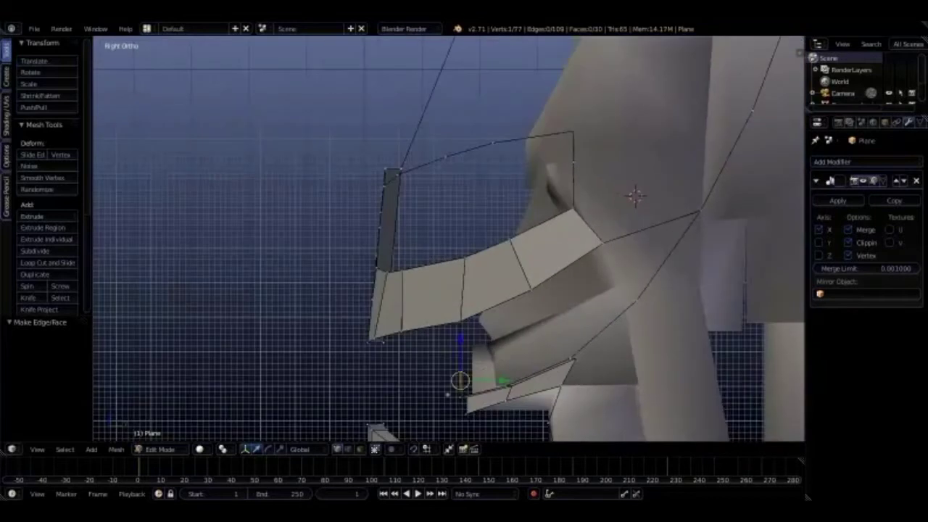
{"action": "left_click", "coordinate": [448, 394]}
{"action": "mouse_move", "coordinate": [448, 395]}
{"action": "middle_mouse_down"}
{"action": "mouse_move", "coordinate": [411, 396]}
{"action": "mouse_move", "coordinate": [435, 377]}
{"action": "middle_mouse_up"}
{"action": "key", "text": "KP_3"}
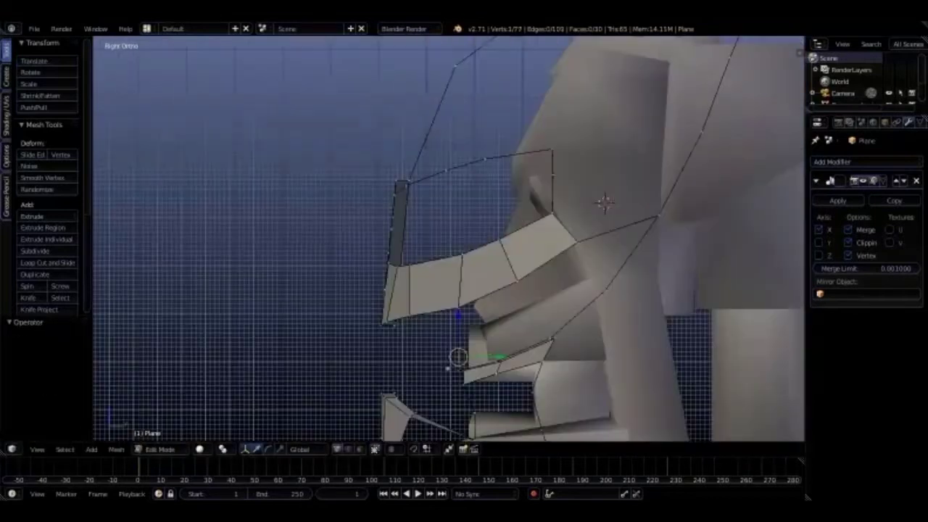
{"action": "left_click", "coordinate": [448, 368]}
{"action": "key", "text": "e"}
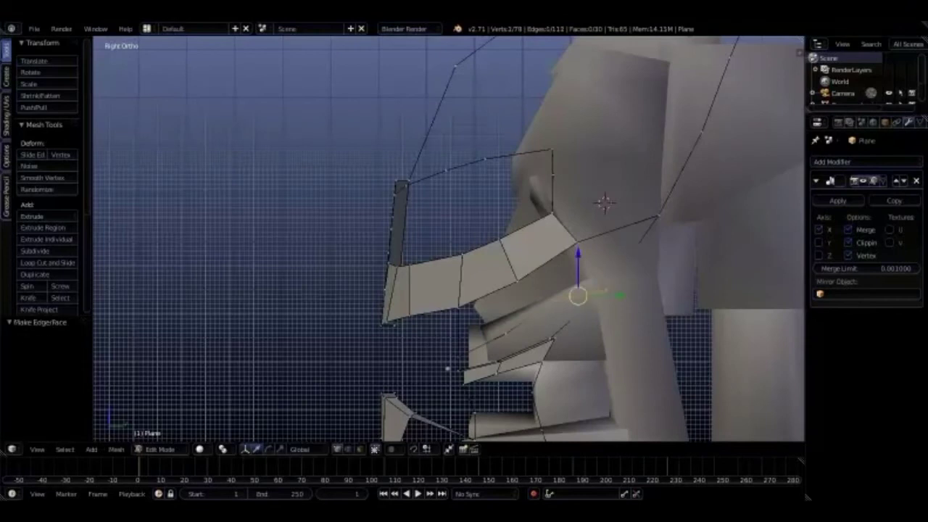
{"action": "left_click", "coordinate": [447, 368]}
Move the new vertices in front view and fill faces along the brow edge.
{"action": "key", "text": "KP_1"}
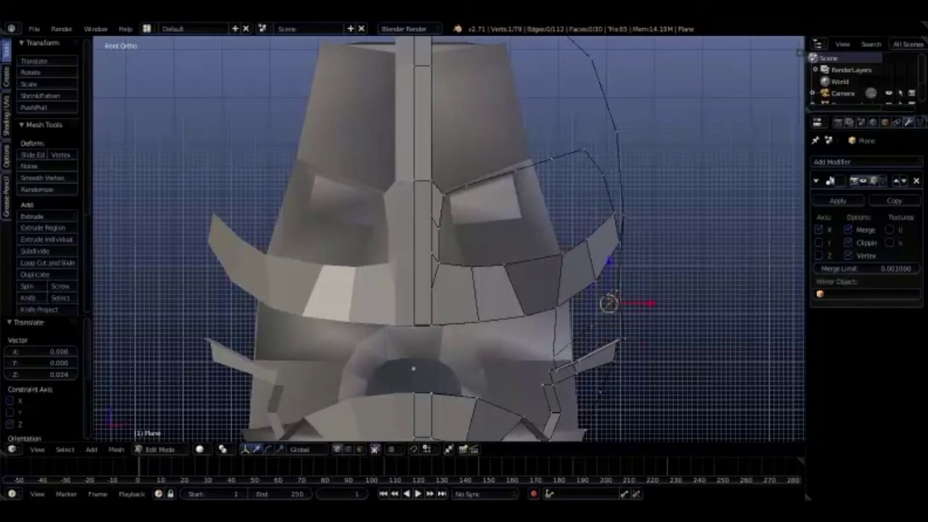
{"action": "mouse_move", "coordinate": [414, 368]}
{"action": "middle_mouse_down"}
{"action": "mouse_move", "coordinate": [424, 324]}
{"action": "mouse_move", "coordinate": [407, 336]}
{"action": "mouse_move", "coordinate": [449, 319]}
{"action": "middle_mouse_up"}
{"action": "key", "text": "g"}
{"action": "key", "text": "f"}
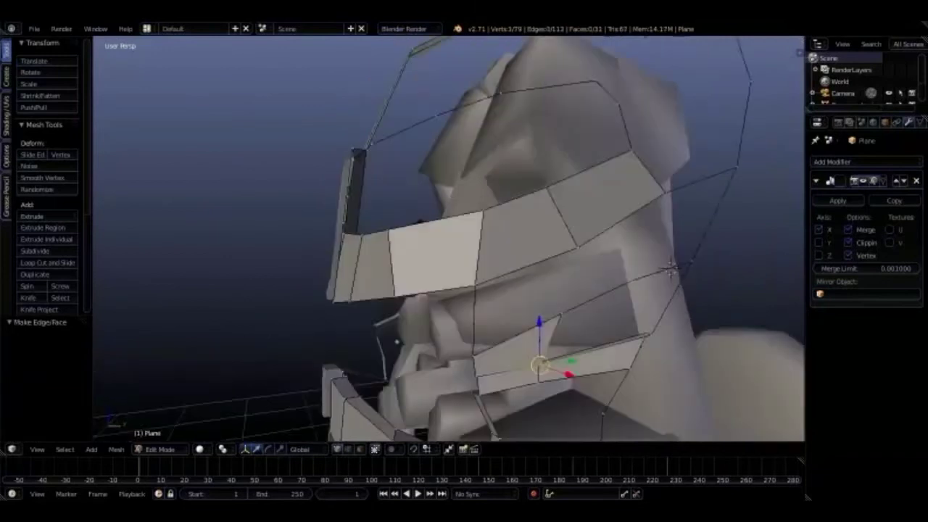
{"action": "mouse_move", "coordinate": [668, 272]}
{"action": "middle_mouse_down"}
{"action": "mouse_move", "coordinate": [646, 272]}
{"action": "mouse_move", "coordinate": [651, 253]}
{"action": "mouse_move", "coordinate": [631, 203]}
{"action": "mouse_move", "coordinate": [639, 181]}
{"action": "mouse_move", "coordinate": [507, 189]}
{"action": "mouse_move", "coordinate": [358, 161]}
{"action": "middle_mouse_up"}
{"action": "key", "text": "f"}
{"action": "key", "text": "f"}
Extrude the jaw edges downward and fill a face between them.
{"action": "scroll", "coordinate": [464, 182], "scroll_direction": "up", "scroll_amount": 5}
{"action": "key", "text": "KP_1"}
{"action": "key", "text": "e"}
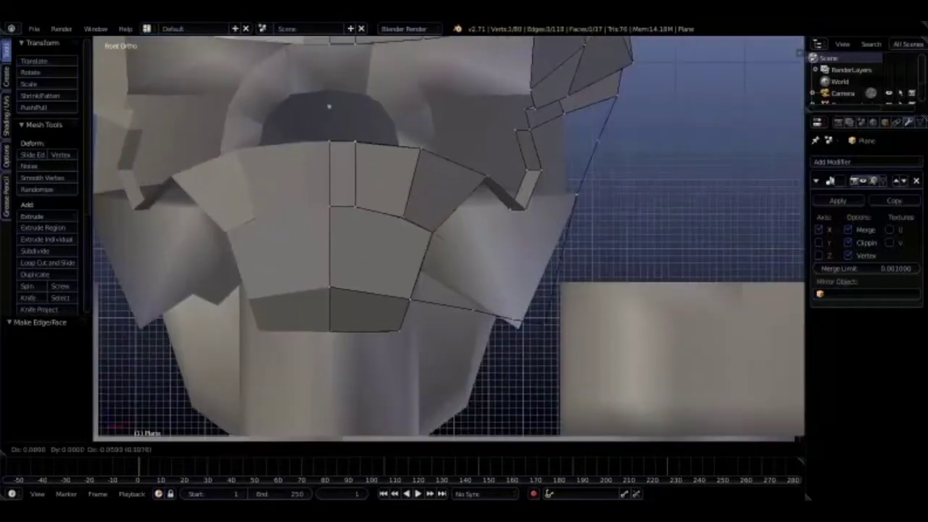
{"action": "key", "text": "KP_3"}
{"action": "left_click", "coordinate": [340, 107]}
{"action": "middle_click_drag", "start_coordinate": [339, 106], "coordinate": [299, 106]}
{"action": "key", "text": "KP_3"}
{"action": "key", "text": "e"}
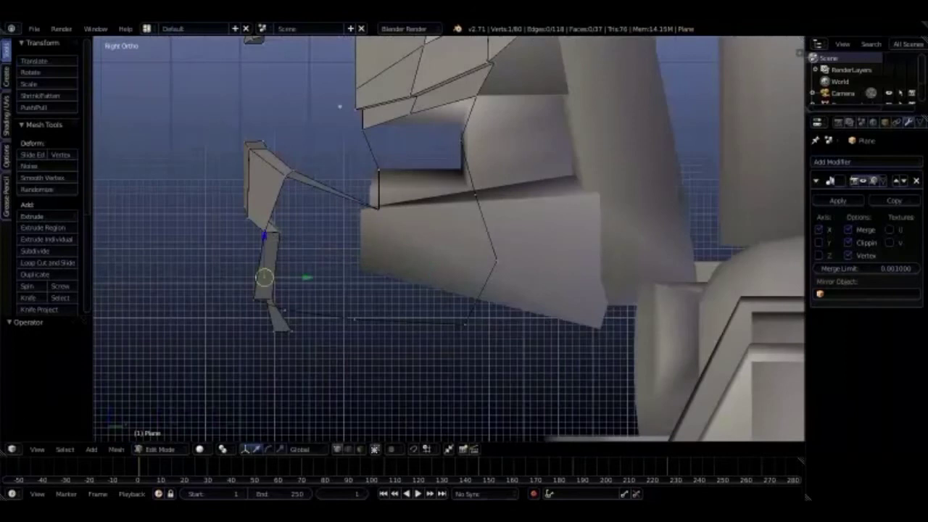
{"action": "key", "text": "KP_1"}
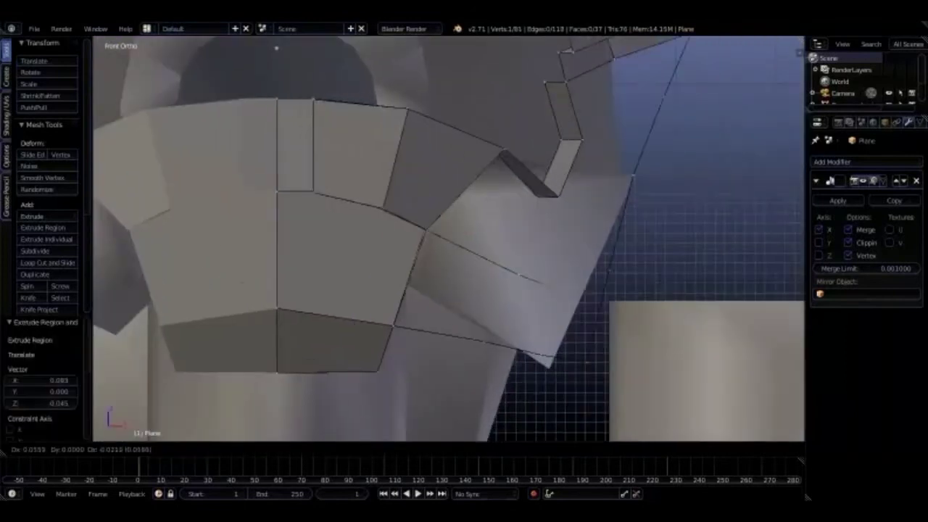
{"action": "middle_click_drag", "start_coordinate": [277, 47], "coordinate": [335, 124]}
{"action": "key", "text": "ctrl+z"}
{"action": "key", "text": "KP_1"}
{"action": "mouse_move", "coordinate": [591, 42]}
{"action": "middle_mouse_down"}
{"action": "mouse_move", "coordinate": [735, 62]}
{"action": "mouse_move", "coordinate": [592, 52]}
{"action": "mouse_move", "coordinate": [433, 145]}
{"action": "middle_mouse_up"}
{"action": "key", "text": "f"}
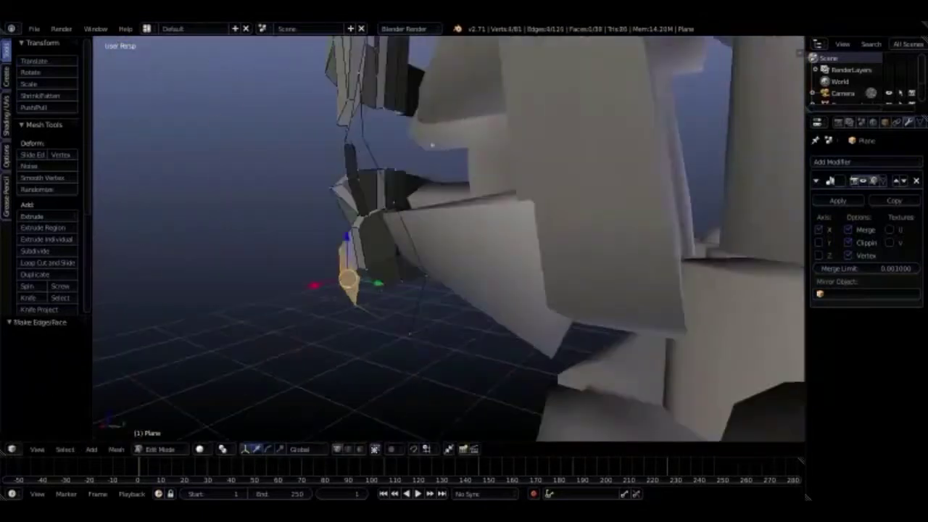
Extrude another jaw edge, fill the gap, extrude it further down and shift it along X.
{"action": "key", "text": "KP_3"}
{"action": "key", "text": "e"}
{"action": "left_click", "coordinate": [340, 106]}
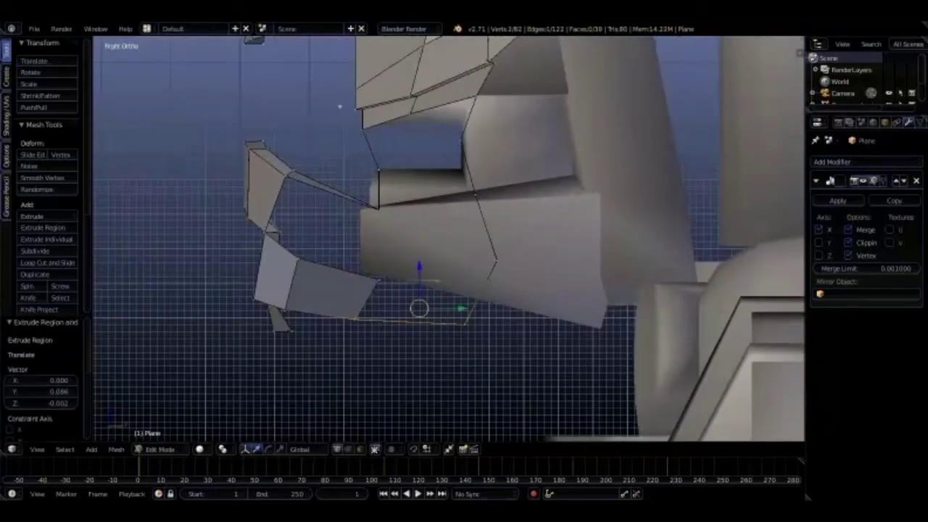
{"action": "key", "text": "f"}
{"action": "key", "text": "e"}
{"action": "left_click", "coordinate": [339, 107]}
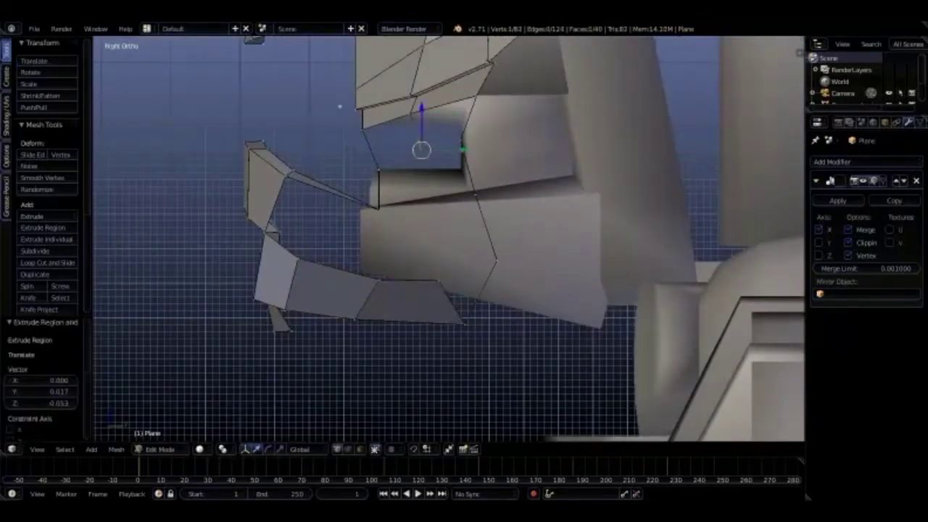
{"action": "key", "text": "KP_1"}
{"action": "key", "text": "g"}
{"action": "key", "text": "x"}
{"action": "left_click", "coordinate": [339, 106]}
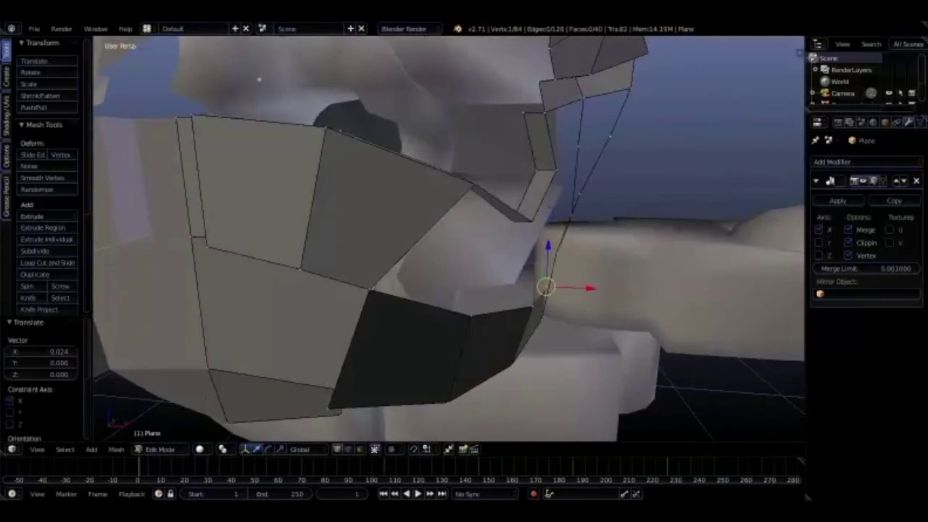
Move a jaw vertex along Y in side view and fill a triangle to close the cheek gap.
{"action": "scroll", "coordinate": [304, 80], "scroll_direction": "up", "scroll_amount": 3}
{"action": "key", "text": "g"}
{"action": "key", "text": "KP_3"}
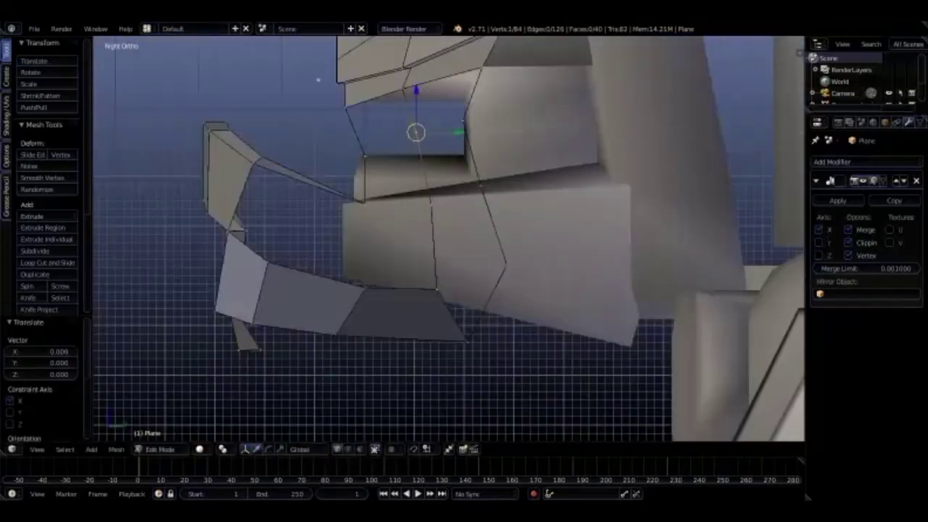
{"action": "key", "text": "y"}
{"action": "left_click", "coordinate": [318, 80]}
{"action": "middle_click_drag", "start_coordinate": [317, 80], "coordinate": [339, 107]}
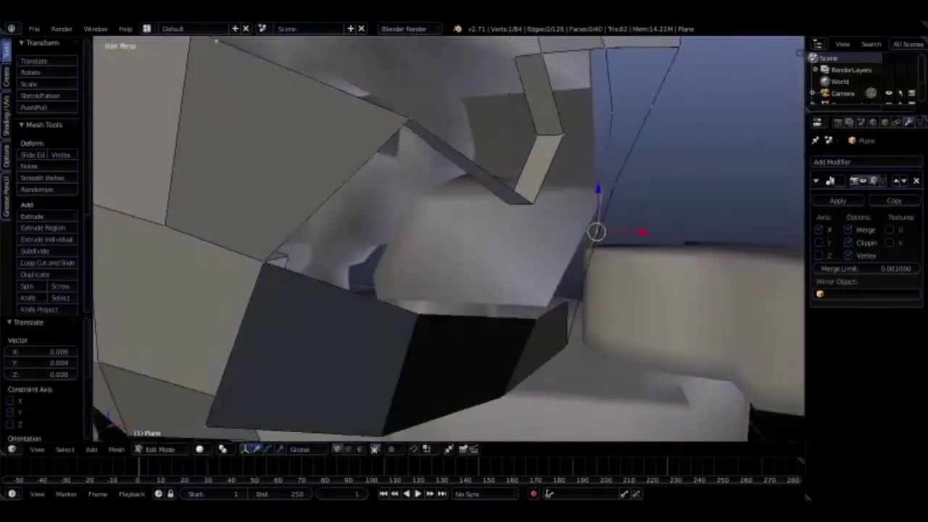
{"action": "key", "text": "KP_3"}
{"action": "scroll", "coordinate": [339, 107], "scroll_direction": "up", "scroll_amount": 2}
{"action": "key", "text": "f"}
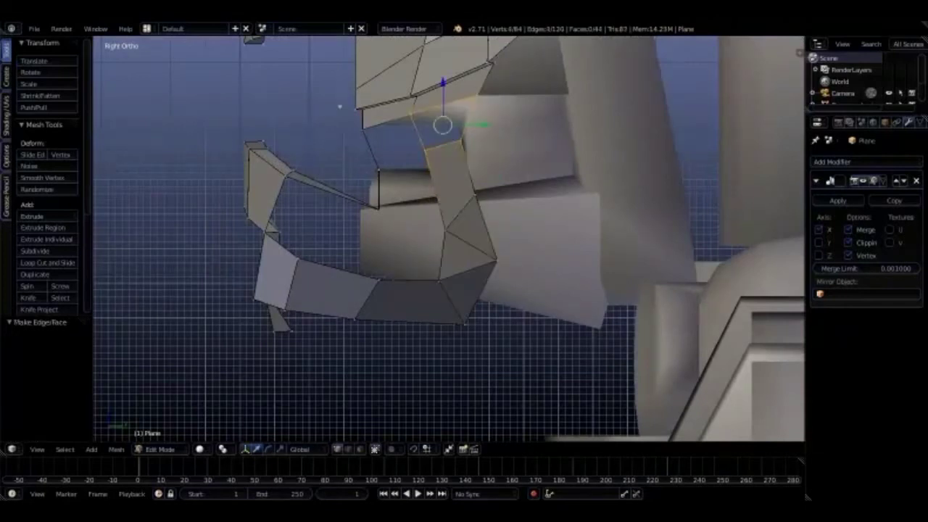
Select the whole helmet mesh, recalculate normals with Ctrl+N, and switch to Object Mode.
{"action": "mouse_move", "coordinate": [339, 106]}
{"action": "middle_mouse_down"}
{"action": "mouse_move", "coordinate": [309, 121]}
{"action": "mouse_move", "coordinate": [280, 99]}
{"action": "mouse_move", "coordinate": [377, 297]}
{"action": "mouse_move", "coordinate": [420, 276]}
{"action": "mouse_move", "coordinate": [406, 218]}
{"action": "middle_mouse_up"}
{"action": "key", "text": "a"}
{"action": "key", "text": "ctrl+n"}
{"action": "key", "text": "Tab"}
{"action": "scroll", "coordinate": [407, 218], "scroll_direction": "up", "scroll_amount": 3}
In Edit Mode, extrude a new vertex from the helmet side and place it.
{"action": "key", "text": "Tab"}
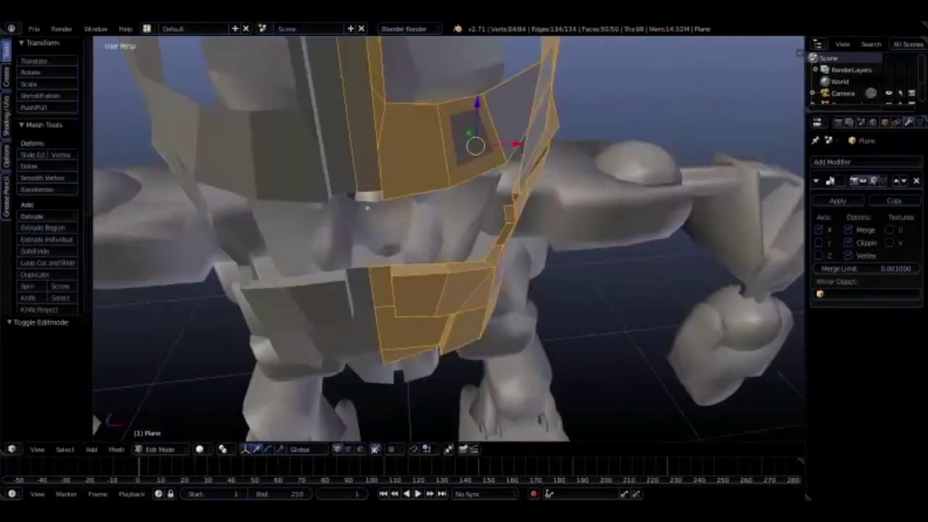
{"action": "scroll", "coordinate": [449, 239], "scroll_direction": "up", "scroll_amount": 3}
{"action": "right_click", "coordinate": [520, 239]}
{"action": "mouse_move", "coordinate": [450, 239]}
{"action": "middle_mouse_down"}
{"action": "mouse_move", "coordinate": [494, 217]}
{"action": "mouse_move", "coordinate": [479, 261]}
{"action": "mouse_move", "coordinate": [501, 232]}
{"action": "mouse_move", "coordinate": [508, 239]}
{"action": "mouse_move", "coordinate": [479, 217]}
{"action": "mouse_move", "coordinate": [464, 239]}
{"action": "mouse_move", "coordinate": [449, 225]}
{"action": "mouse_move", "coordinate": [457, 217]}
{"action": "middle_mouse_up"}
{"action": "key", "text": "e"}
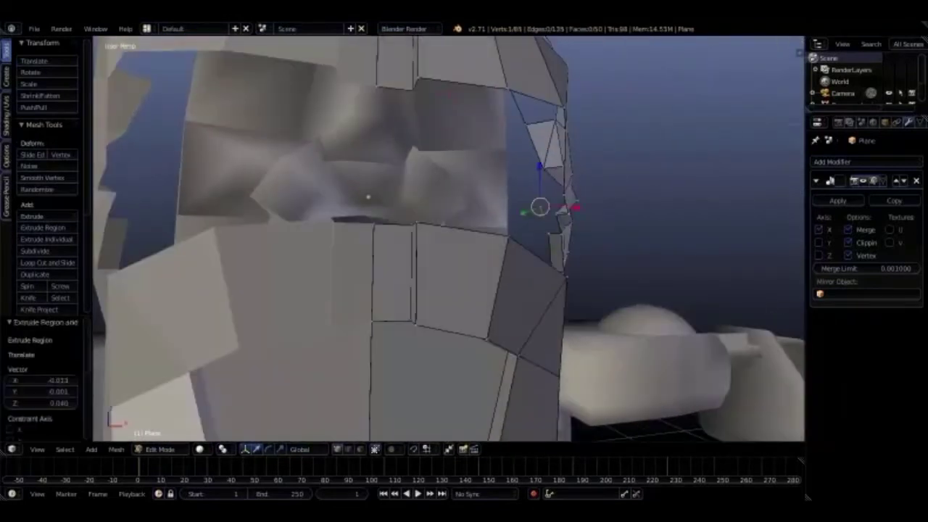
{"action": "mouse_move", "coordinate": [367, 197]}
{"action": "middle_mouse_down"}
{"action": "mouse_move", "coordinate": [363, 367]}
{"action": "mouse_move", "coordinate": [407, 363]}
{"action": "mouse_move", "coordinate": [420, 319]}
{"action": "middle_mouse_up"}
{"action": "key", "text": "g"}
{"action": "left_click", "coordinate": [368, 367]}
{"action": "scroll", "coordinate": [421, 320], "scroll_direction": "up", "scroll_amount": 2}
{"action": "left_click", "coordinate": [302, 203]}
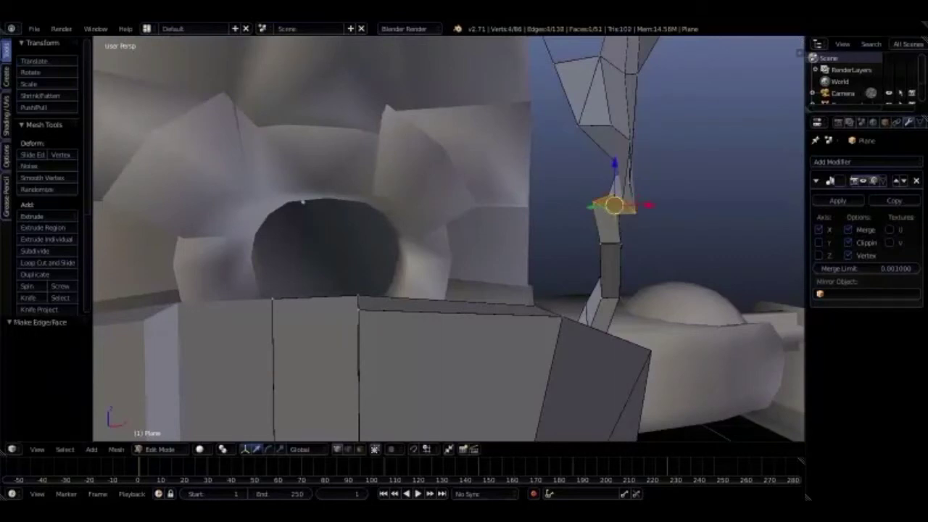
Slide the new vertices along X into line with the bands, checking in front view.
{"action": "mouse_move", "coordinate": [302, 202]}
{"action": "middle_mouse_down"}
{"action": "mouse_move", "coordinate": [283, 165]}
{"action": "mouse_move", "coordinate": [352, 229]}
{"action": "middle_mouse_up"}
{"action": "key", "text": "g"}
{"action": "key", "text": "x"}
{"action": "left_click", "coordinate": [283, 165]}
{"action": "key", "text": "KP_1"}
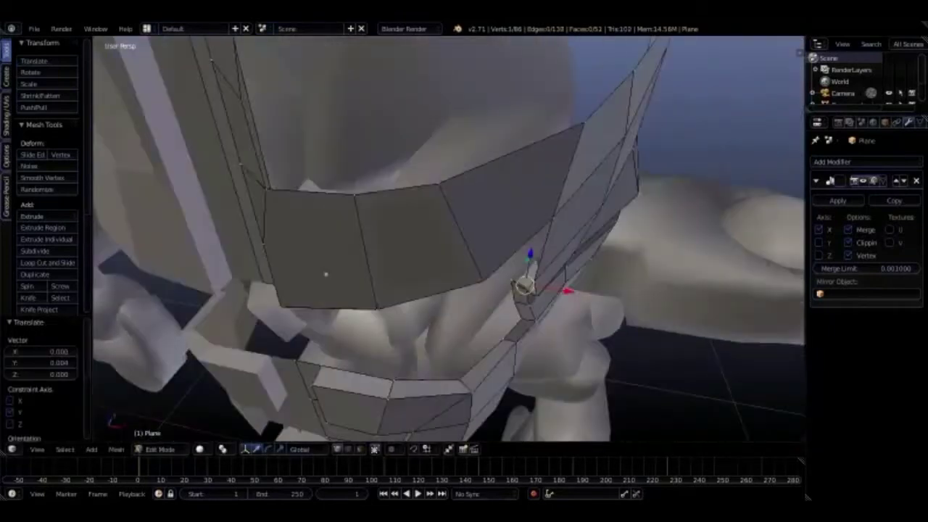
{"action": "scroll", "coordinate": [234, 251], "scroll_direction": "up", "scroll_amount": 3}
{"action": "key", "text": "g"}
{"action": "key", "text": "x"}
{"action": "left_click", "coordinate": [122, 269]}
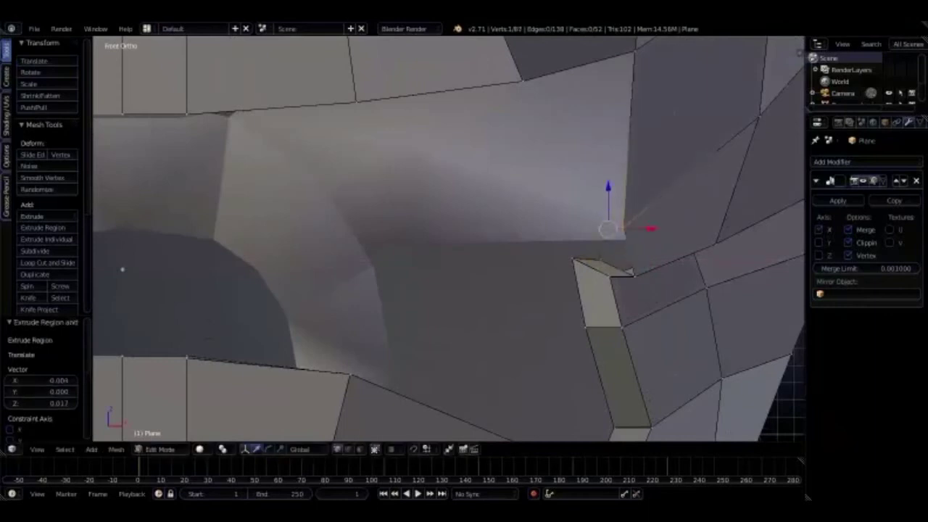
Fill two new faces between the jaw and brow band vertices.
{"action": "key", "text": "f"}
{"action": "middle_click_drag", "start_coordinate": [122, 265], "coordinate": [221, 259]}
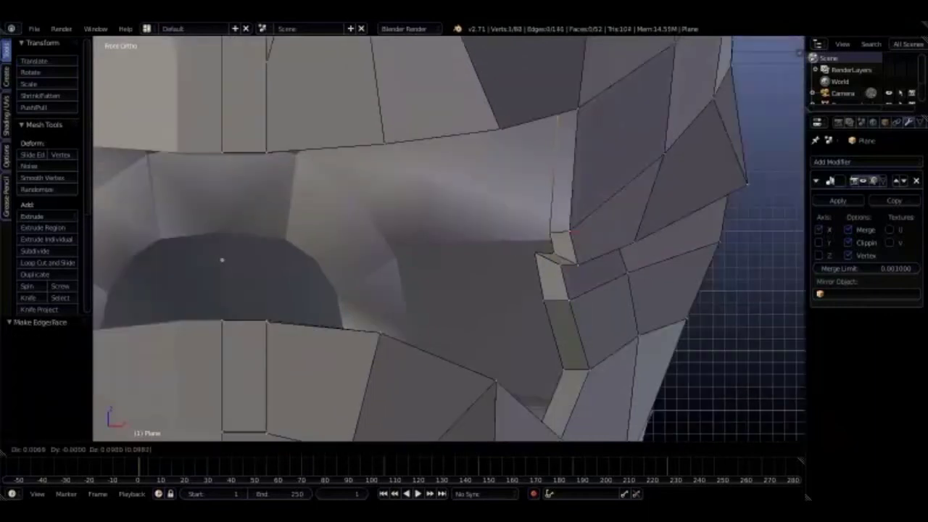
{"action": "left_click", "coordinate": [222, 260]}
{"action": "key", "text": "f"}
{"action": "middle_click_drag", "start_coordinate": [222, 259], "coordinate": [346, 230]}
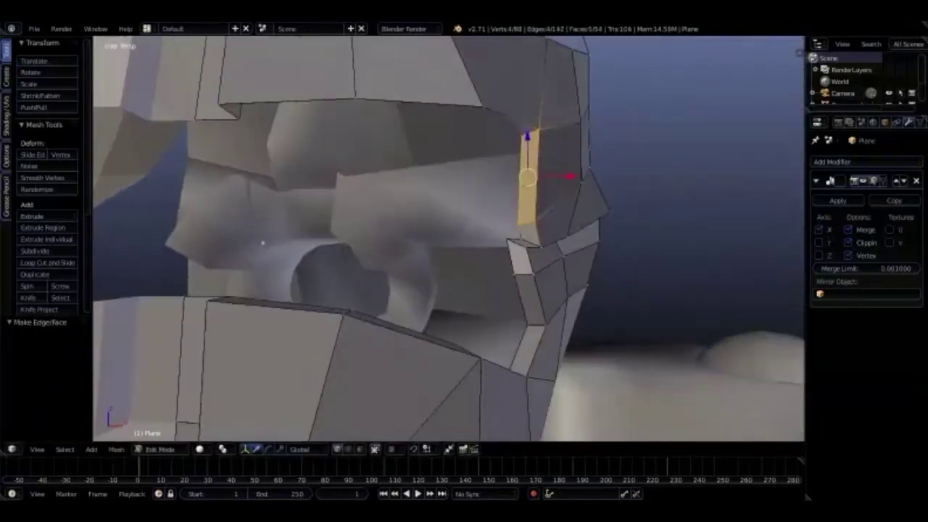
{"action": "scroll", "coordinate": [346, 230], "scroll_direction": "down", "scroll_amount": 4}
Reposition the extruded vertices from front view to shape the side patch.
{"action": "key", "text": "KP_1"}
{"action": "scroll", "coordinate": [450, 239], "scroll_direction": "up", "scroll_amount": 3}
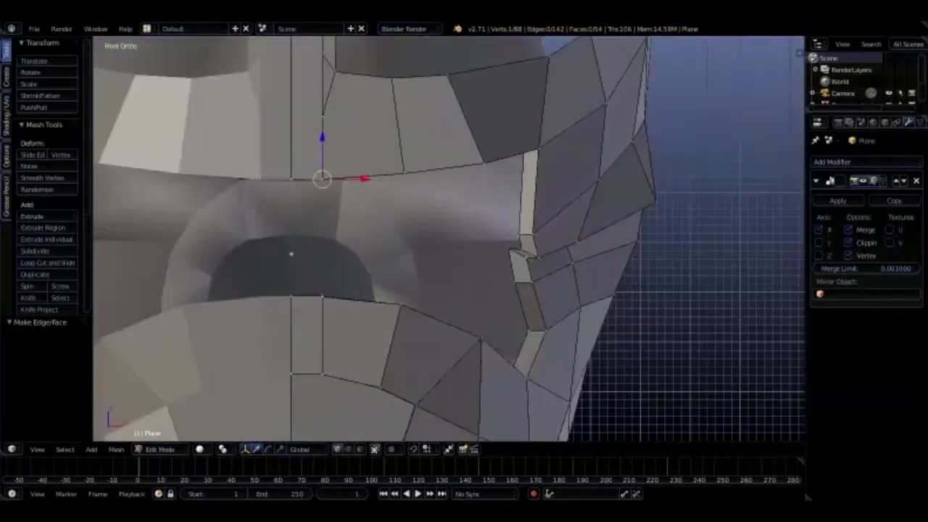
{"action": "scroll", "coordinate": [450, 240], "scroll_direction": "up", "scroll_amount": 2}
{"action": "key", "text": "g"}
{"action": "left_click", "coordinate": [238, 338]}
{"action": "middle_click_drag", "start_coordinate": [238, 339], "coordinate": [301, 211]}
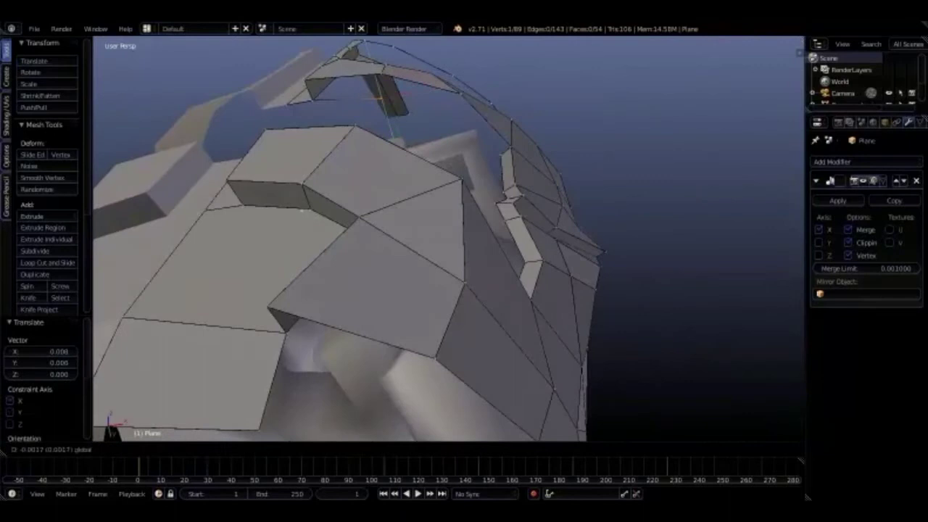
{"action": "left_click", "coordinate": [301, 210]}
{"action": "key", "text": "KP_1"}
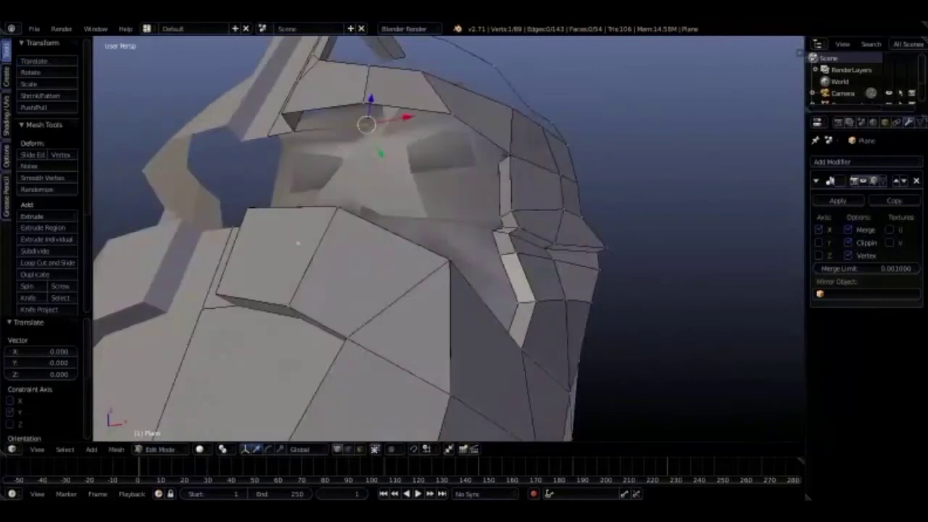
{"action": "left_click", "coordinate": [302, 309]}
{"action": "mouse_move", "coordinate": [303, 309]}
{"action": "middle_mouse_down"}
{"action": "mouse_move", "coordinate": [295, 237]}
{"action": "mouse_move", "coordinate": [303, 243]}
{"action": "mouse_move", "coordinate": [287, 314]}
{"action": "mouse_move", "coordinate": [357, 272]}
{"action": "mouse_move", "coordinate": [398, 262]}
{"action": "middle_mouse_up"}
{"action": "left_click", "coordinate": [294, 236]}
Nudge the vertex along Z, then along X to tidy the patch.
{"action": "key", "text": "g"}
{"action": "key", "text": "z"}
{"action": "left_click", "coordinate": [287, 313]}
{"action": "key", "text": "g"}
{"action": "key", "text": "x"}
{"action": "left_click", "coordinate": [394, 265]}
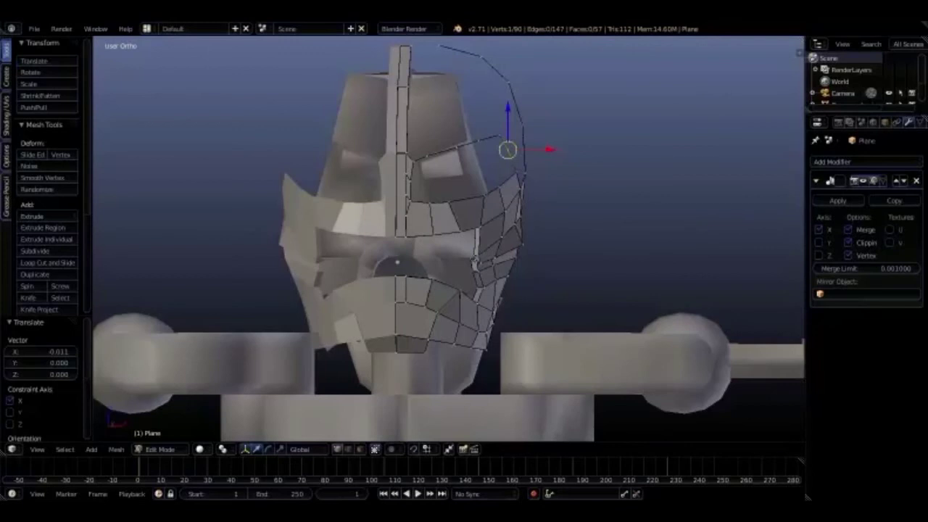
Extend the front strut upward in right view and fill a face between the extruded edges.
{"action": "key", "text": "KP_3"}
{"action": "scroll", "coordinate": [397, 262], "scroll_direction": "up", "scroll_amount": 5}
{"action": "scroll", "coordinate": [397, 263], "scroll_direction": "up", "scroll_amount": 2}
{"action": "key", "text": "g"}
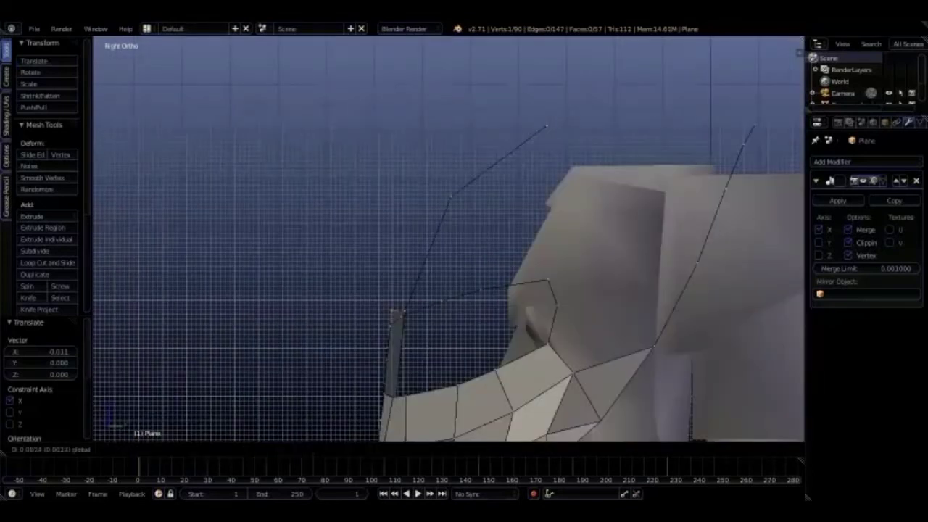
{"action": "key", "text": "Return"}
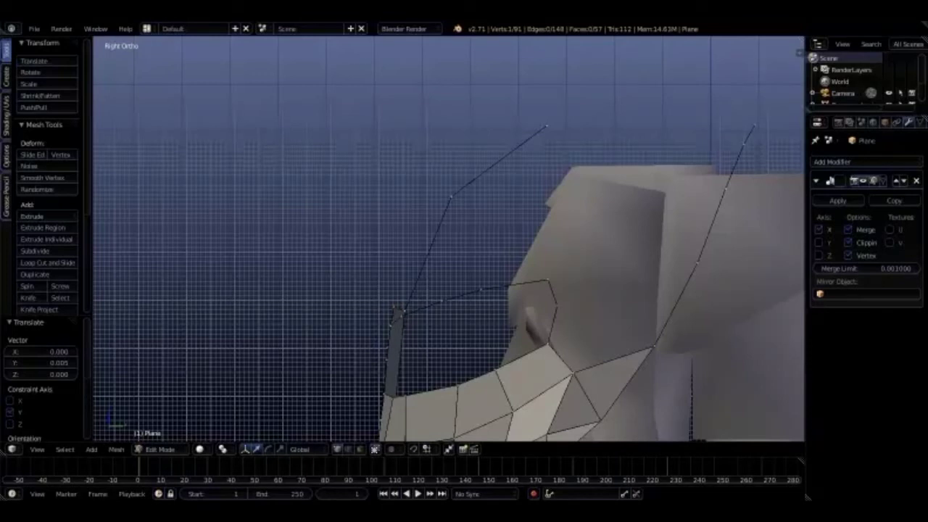
{"action": "key", "text": "Return"}
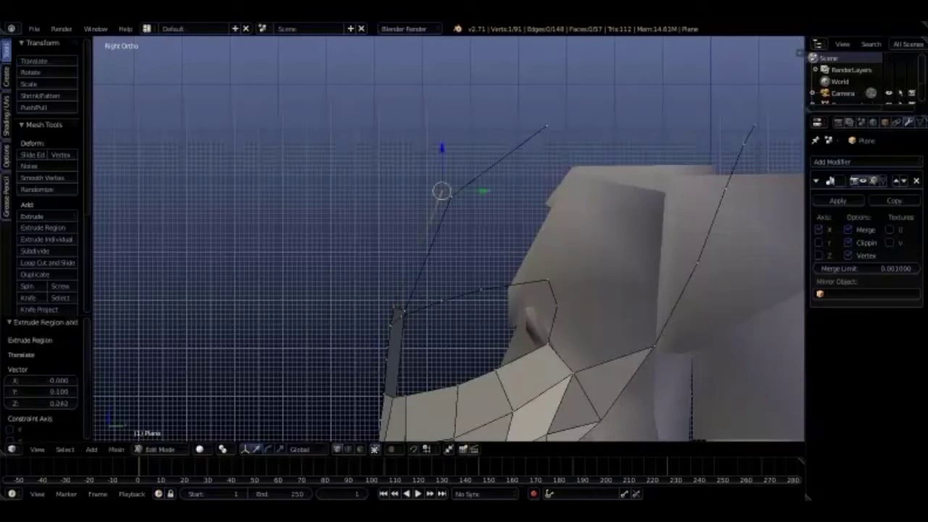
{"action": "key", "text": "f"}
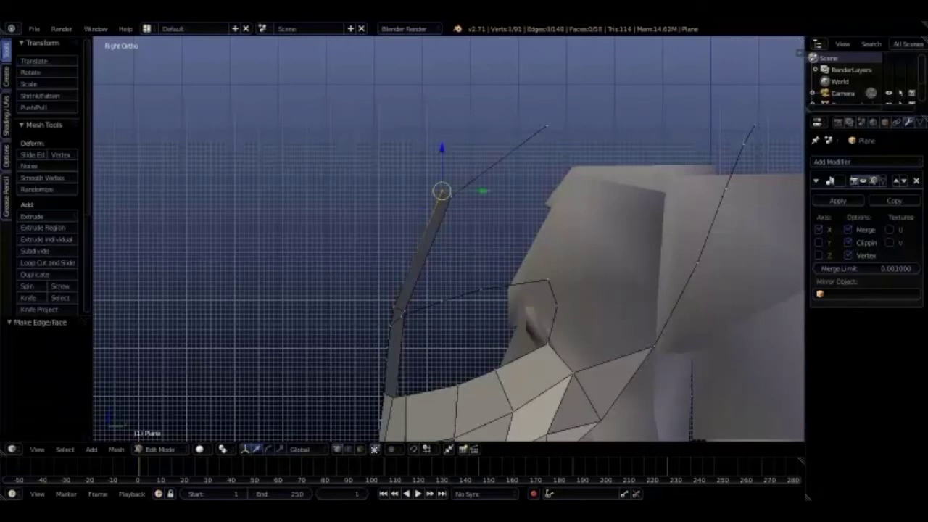
Extrude a new edge from the strut's top vertex up and to the right.
{"action": "key", "text": "e"}
{"action": "key", "text": "Return"}
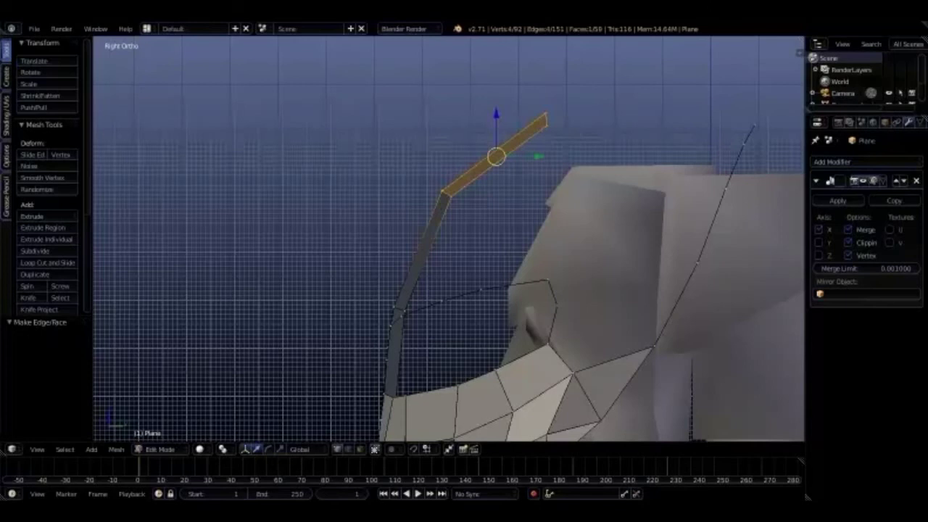
{"action": "mouse_move", "coordinate": [450, 391]}
{"action": "middle_mouse_down"}
{"action": "mouse_move", "coordinate": [336, 401]}
{"action": "mouse_move", "coordinate": [599, 368]}
{"action": "middle_mouse_up"}
{"action": "key", "text": "KP_1"}
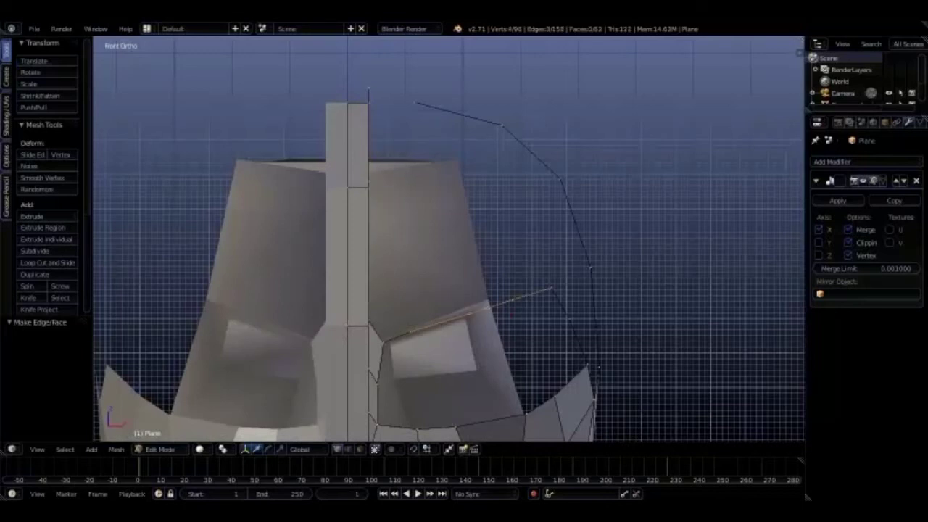
{"action": "left_click", "coordinate": [551, 289]}
Extrude a cheek vertex upward and fill a brow-band face beside the eye opening.
{"action": "right_click", "coordinate": [389, 327]}
{"action": "mouse_move", "coordinate": [389, 327]}
{"action": "middle_mouse_down"}
{"action": "mouse_move", "coordinate": [435, 319]}
{"action": "mouse_move", "coordinate": [417, 275]}
{"action": "middle_mouse_up"}
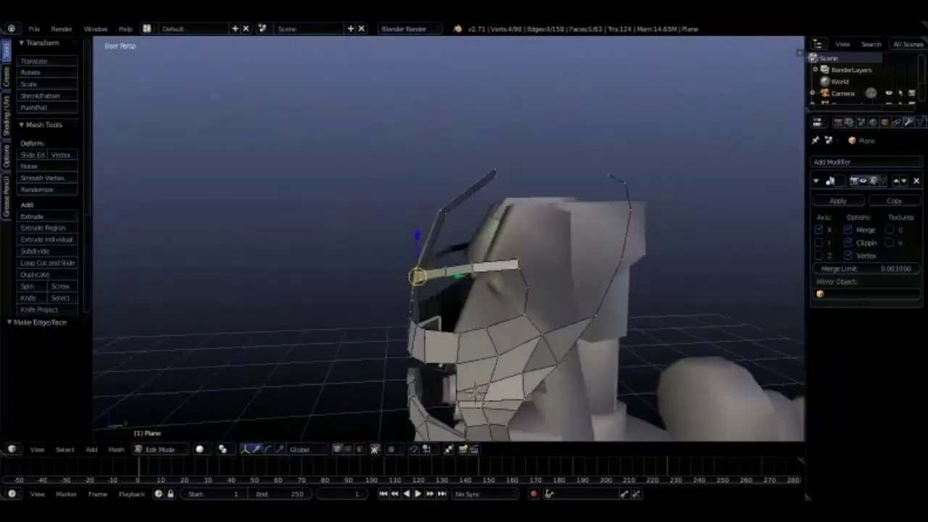
{"action": "key", "text": "KP_3"}
{"action": "scroll", "coordinate": [450, 240], "scroll_direction": "up", "scroll_amount": 2}
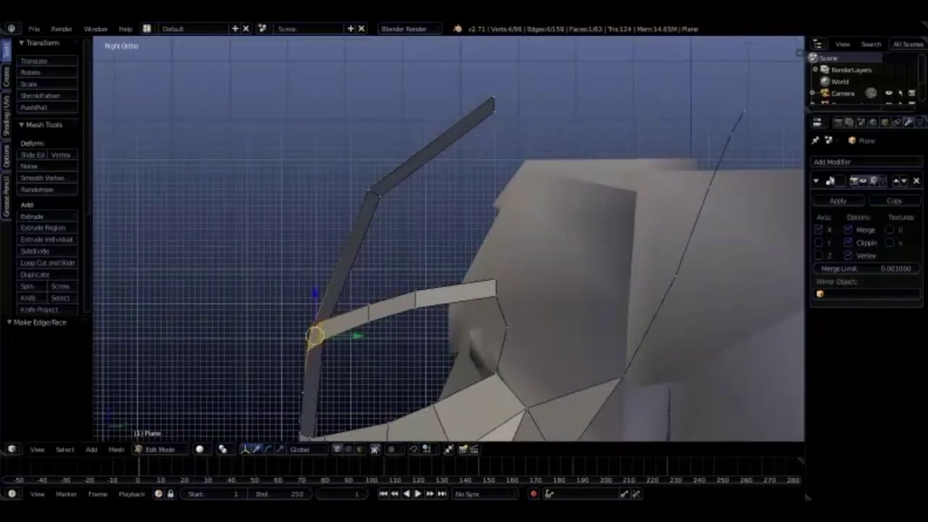
{"action": "key", "text": "e"}
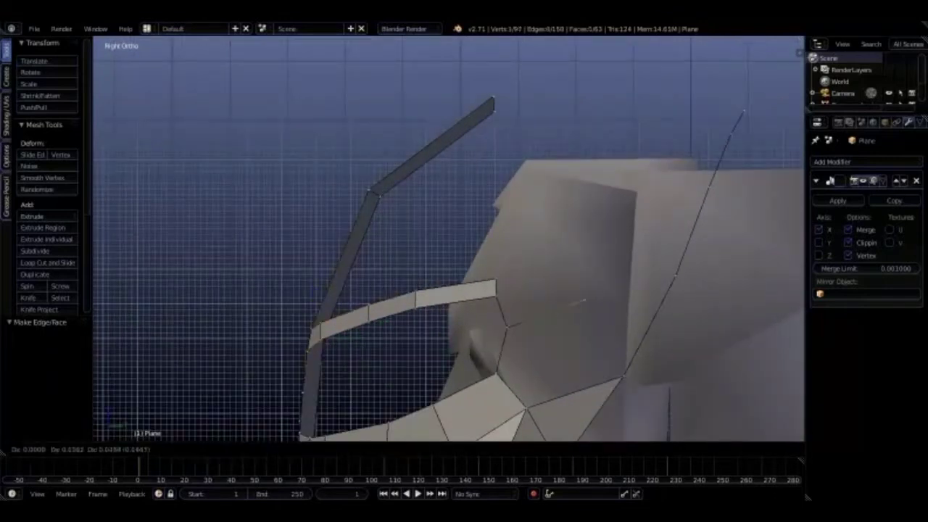
{"action": "mouse_move", "coordinate": [450, 239]}
{"action": "middle_mouse_down"}
{"action": "mouse_move", "coordinate": [464, 217]}
{"action": "mouse_move", "coordinate": [479, 218]}
{"action": "middle_mouse_up"}
{"action": "key", "text": "KP_7"}
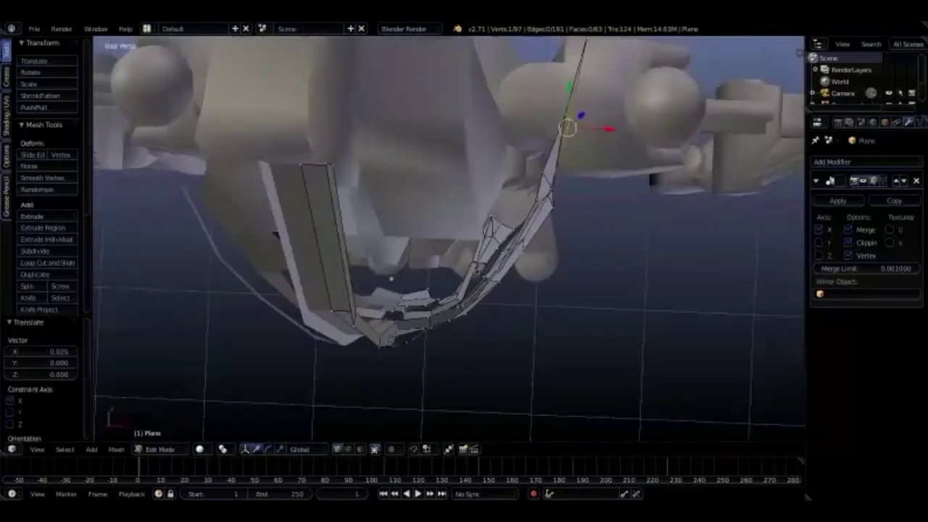
{"action": "key", "text": "KP_3"}
{"action": "scroll", "coordinate": [450, 239], "scroll_direction": "up", "scroll_amount": 2}
{"action": "key", "text": "f"}
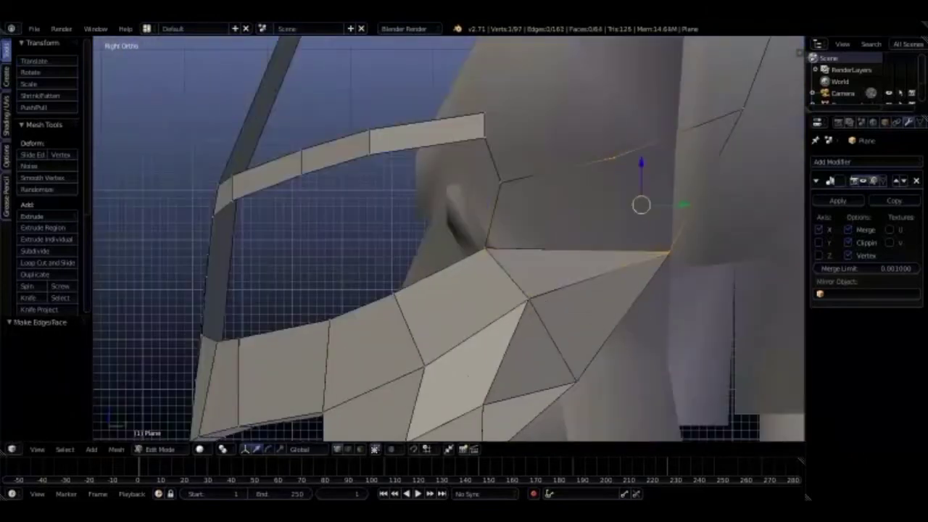
{"action": "middle_click_drag", "start_coordinate": [450, 240], "coordinate": [515, 224]}
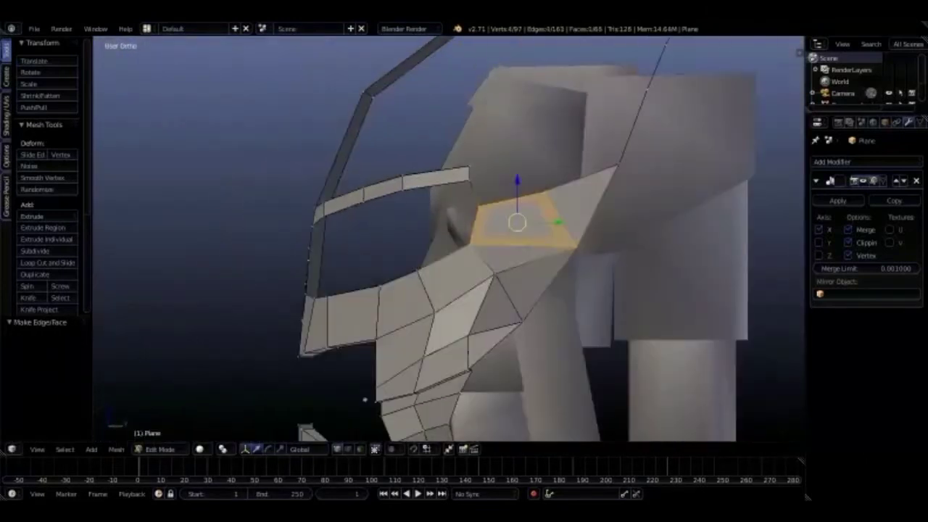
Extrude a band-edge vertex 0.040 along X and fill a face with a second vertex.
{"action": "key", "text": "KP_3"}
{"action": "right_click", "coordinate": [580, 167]}
{"action": "key", "text": "KP_7"}
{"action": "key", "text": "e"}
{"action": "key", "text": "x"}
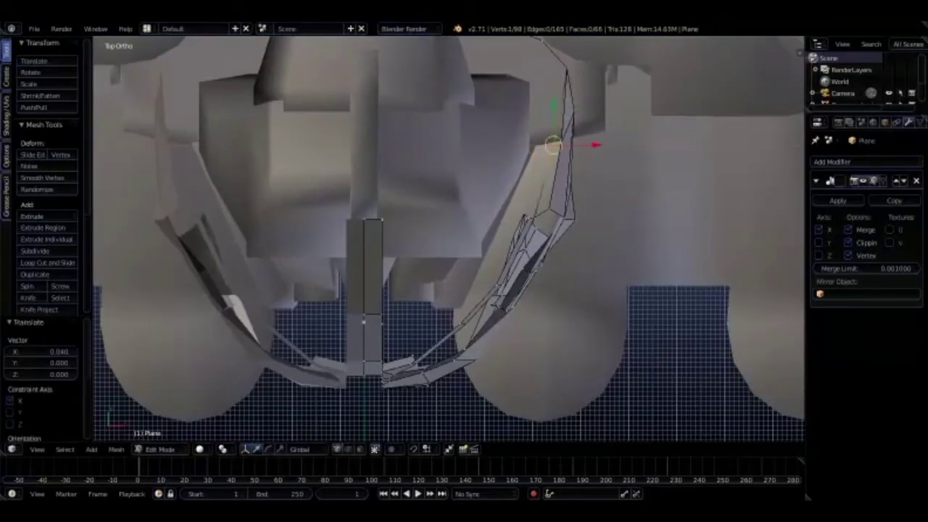
{"action": "middle_click_drag", "start_coordinate": [450, 239], "coordinate": [523, 211]}
{"action": "key", "text": "KP_7"}
{"action": "key", "text": "g"}
{"action": "key", "text": "x"}
{"action": "mouse_move", "coordinate": [464, 291]}
{"action": "middle_mouse_down"}
{"action": "mouse_move", "coordinate": [413, 309]}
{"action": "mouse_move", "coordinate": [477, 419]}
{"action": "mouse_move", "coordinate": [435, 326]}
{"action": "mouse_move", "coordinate": [493, 312]}
{"action": "middle_mouse_up"}
{"action": "right_click", "coordinate": [413, 309], "text": "shift"}
{"action": "key", "text": "f"}
{"action": "scroll", "coordinate": [414, 309], "scroll_direction": "down", "scroll_amount": 3}
Reposition a vertex in right view and fill another crown face.
{"action": "key", "text": "KP_7"}
{"action": "scroll", "coordinate": [435, 326], "scroll_direction": "up", "scroll_amount": 5}
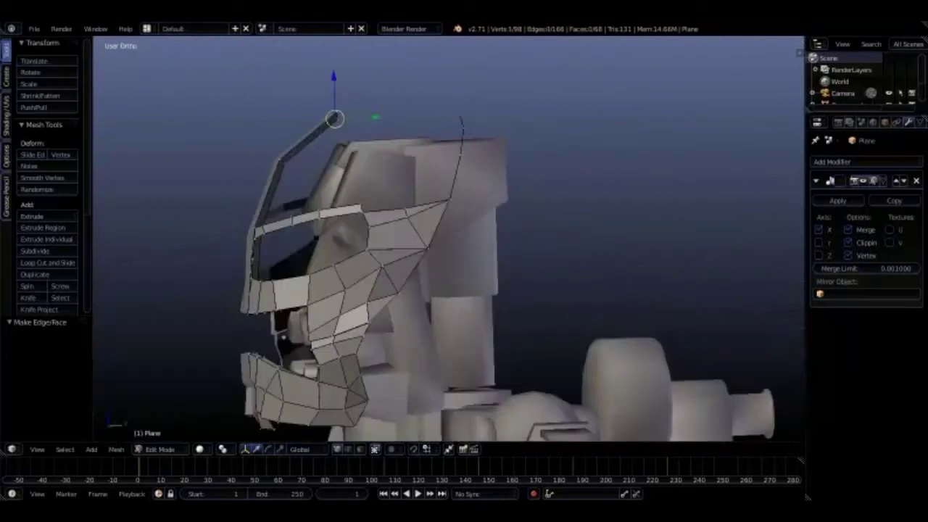
{"action": "key", "text": "KP_3"}
{"action": "key", "text": "g"}
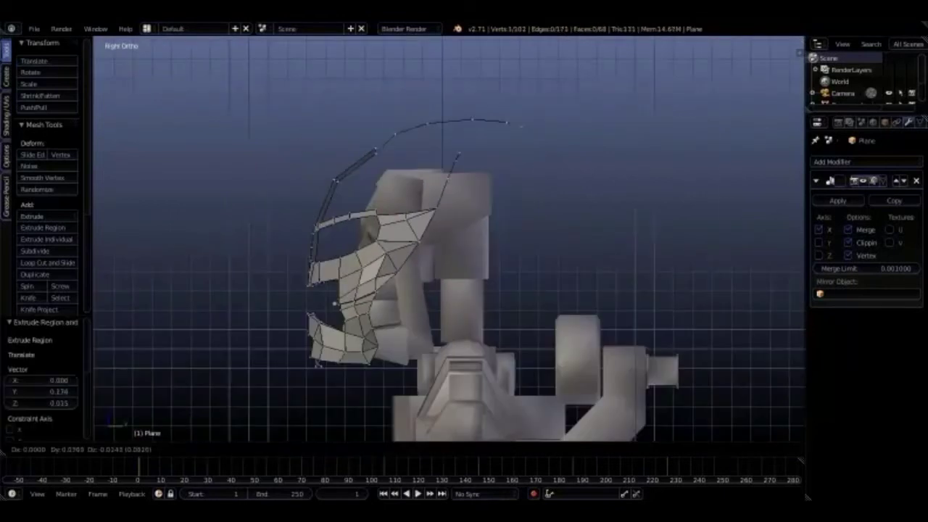
{"action": "key", "text": "Return"}
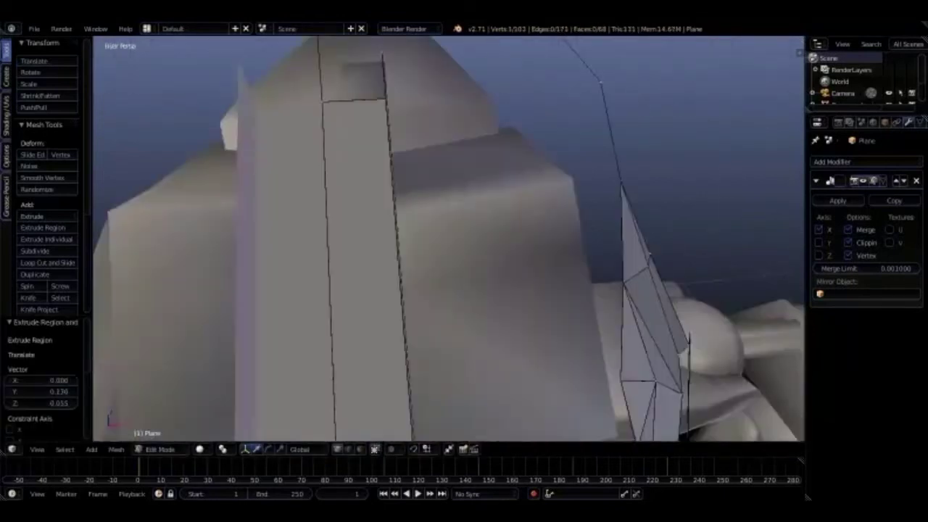
{"action": "middle_click_drag", "start_coordinate": [464, 240], "coordinate": [508, 217]}
{"action": "right_click", "coordinate": [506, 153], "text": "shift"}
{"action": "key", "text": "f"}
{"action": "middle_click_drag", "start_coordinate": [464, 239], "coordinate": [508, 217]}
Cancel an unwanted extrusion and delete the stray vertex.
{"action": "key", "text": "KP_7"}
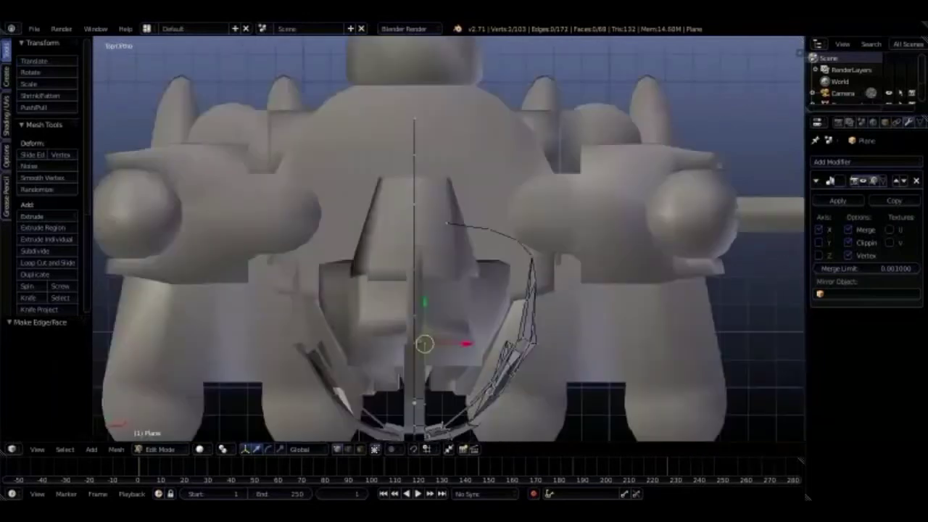
{"action": "middle_click_drag", "start_coordinate": [464, 239], "coordinate": [464, 275]}
{"action": "key", "text": "KP_7"}
{"action": "scroll", "coordinate": [446, 240], "scroll_direction": "up", "scroll_amount": 4}
{"action": "key", "text": "e"}
{"action": "key", "text": "Escape"}
{"action": "key", "text": "x"}
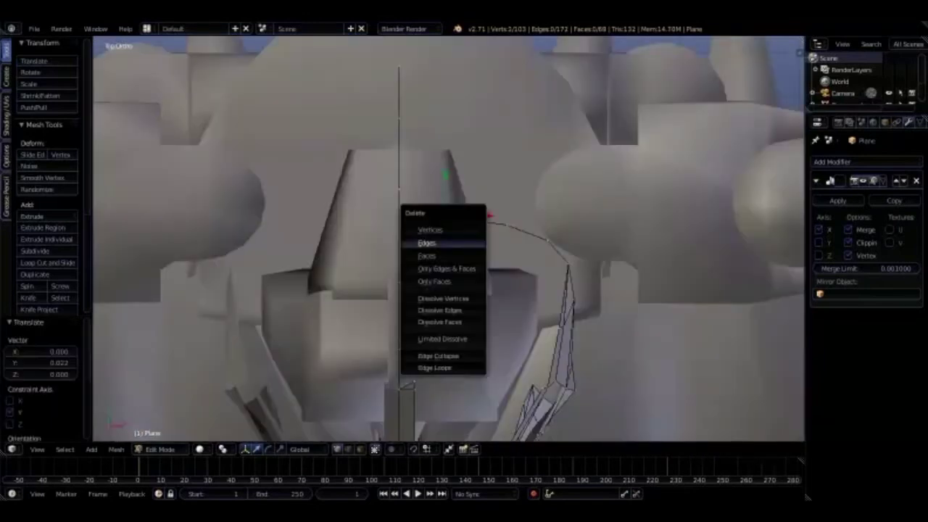
{"action": "left_click", "coordinate": [443, 228]}
Extrude the crown band higher over the head and fill two faces at the top.
{"action": "key", "text": "e"}
{"action": "key", "text": "Return"}
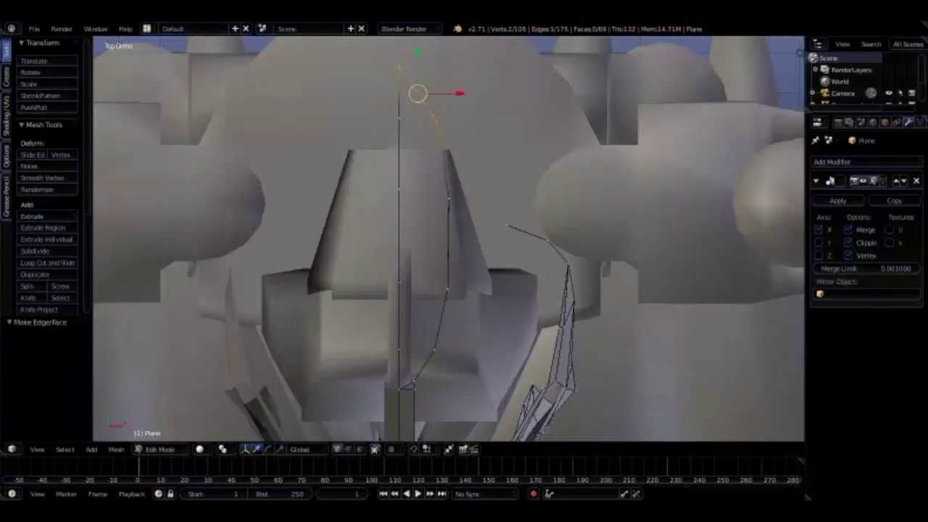
{"action": "mouse_move", "coordinate": [449, 239]}
{"action": "middle_mouse_down"}
{"action": "mouse_move", "coordinate": [478, 217]}
{"action": "mouse_move", "coordinate": [522, 232]}
{"action": "middle_mouse_up"}
{"action": "key", "text": "KP_3"}
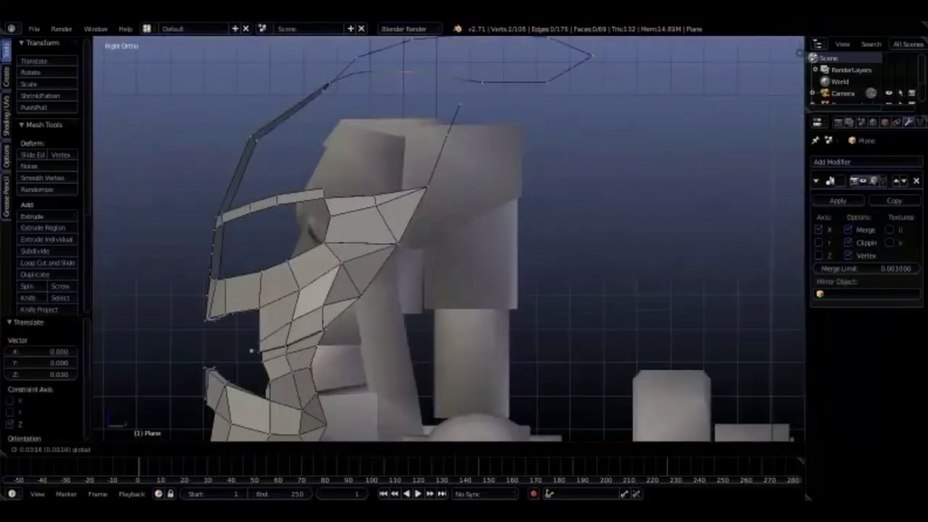
{"action": "key", "text": "Return"}
{"action": "scroll", "coordinate": [552, 73], "scroll_direction": "down", "scroll_amount": 1}
{"action": "key", "text": "g"}
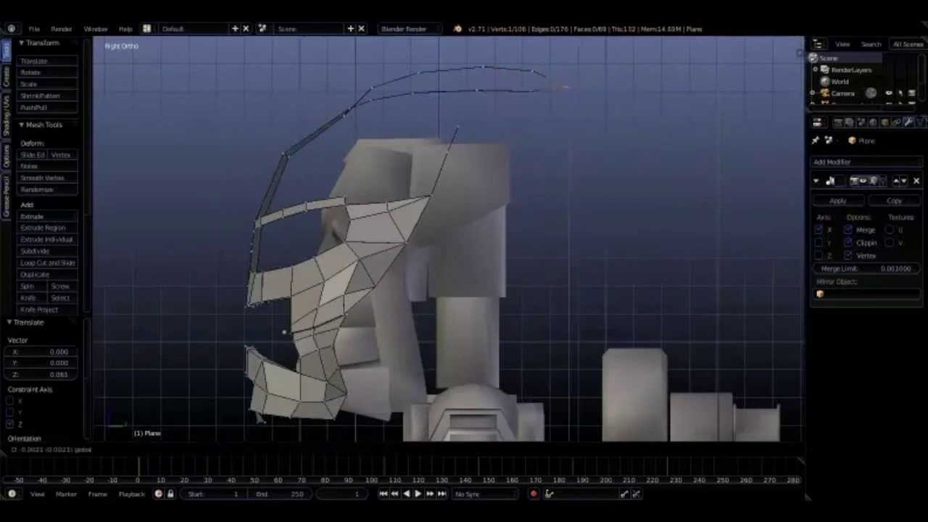
{"action": "key", "text": "Return"}
{"action": "mouse_move", "coordinate": [450, 239]}
{"action": "middle_mouse_down"}
{"action": "mouse_move", "coordinate": [413, 188]}
{"action": "mouse_move", "coordinate": [174, 341]}
{"action": "mouse_move", "coordinate": [377, 290]}
{"action": "mouse_move", "coordinate": [373, 258]}
{"action": "mouse_move", "coordinate": [340, 212]}
{"action": "middle_mouse_up"}
{"action": "key", "text": "f"}
{"action": "key", "text": "f"}
{"action": "key", "text": "KP_5"}
{"action": "key", "text": "KP_3"}
Shift the selected brim vertices 0.023 and then 0.013 along Y.
{"action": "key", "text": "g"}
{"action": "key", "text": "y"}
{"action": "key", "text": "Return"}
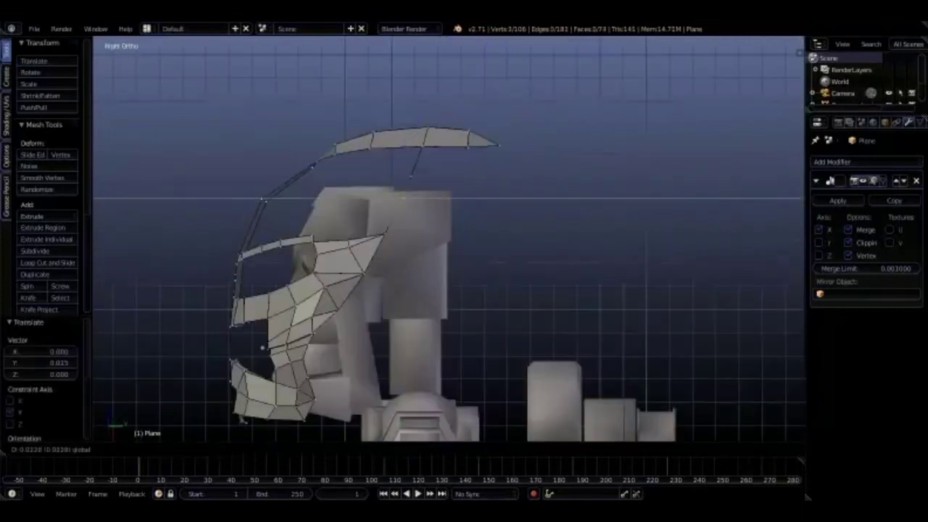
{"action": "key", "text": "g"}
{"action": "key", "text": "y"}
{"action": "key", "text": "Return"}
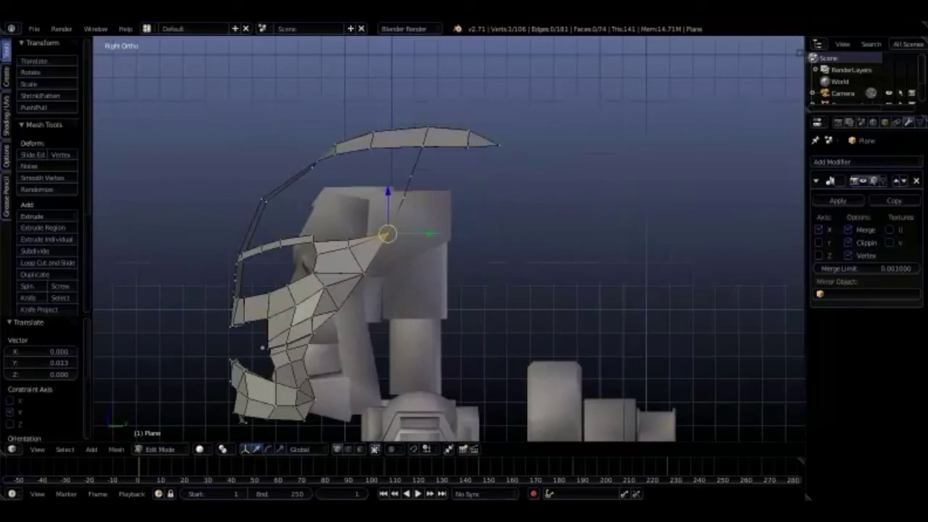
{"action": "scroll", "coordinate": [450, 240], "scroll_direction": "up", "scroll_amount": 2}
{"action": "key", "text": "g"}
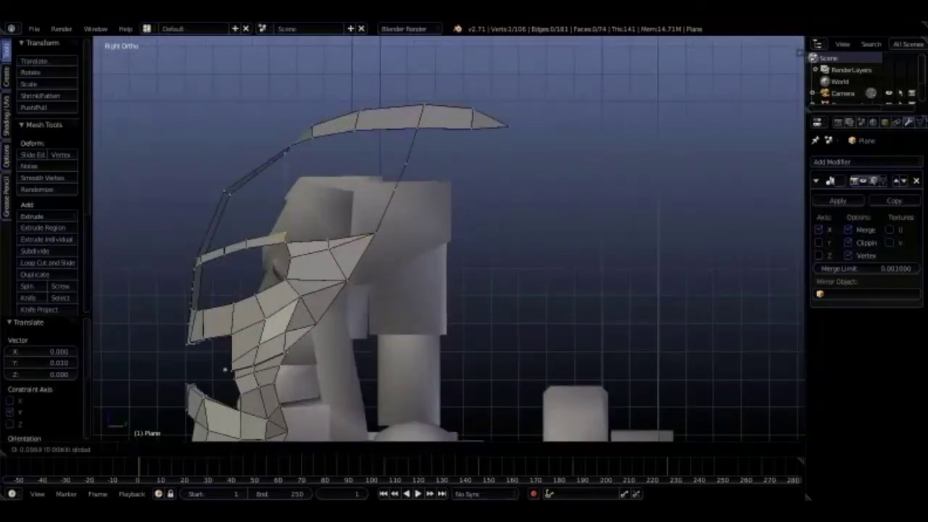
{"action": "key", "text": "Return"}
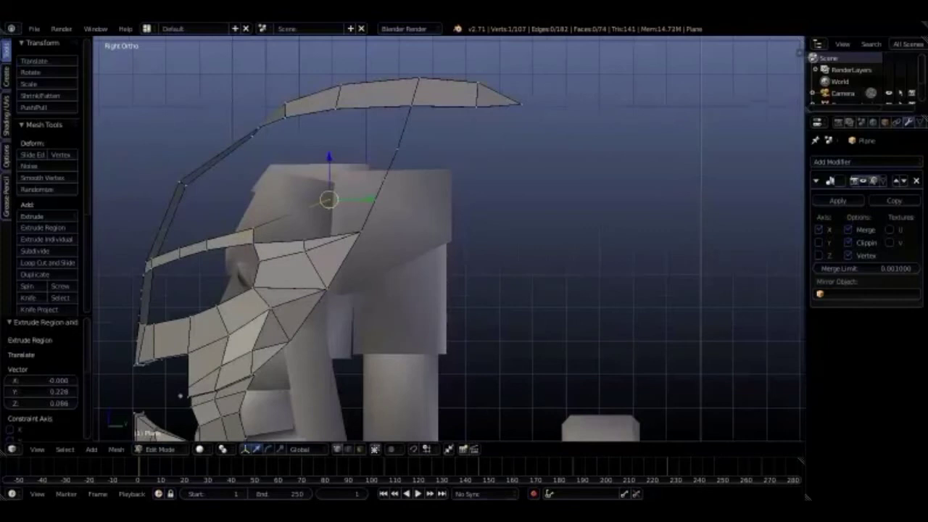
Move the selection along X in front view and delete a stray vertex.
{"action": "key", "text": "KP_1"}
{"action": "key", "text": "g"}
{"action": "key", "text": "x"}
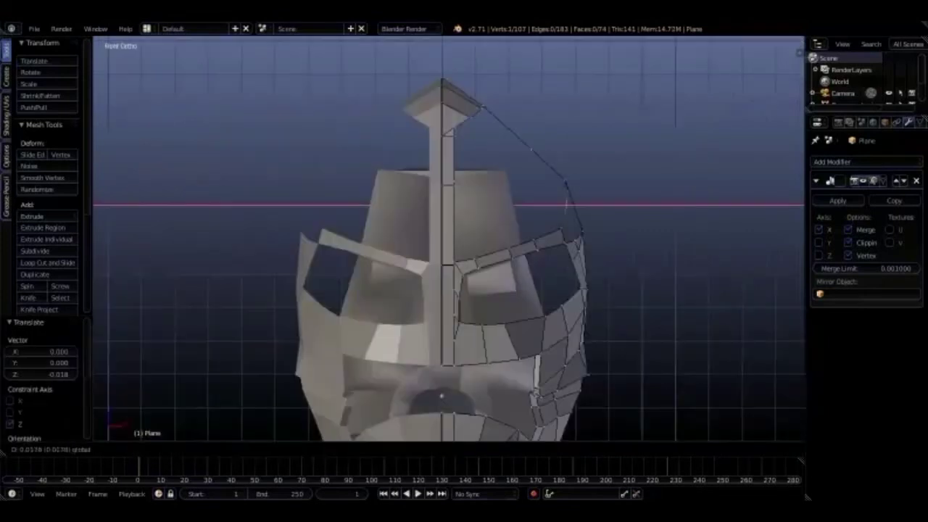
{"action": "scroll", "coordinate": [556, 224], "scroll_direction": "up", "scroll_amount": 2}
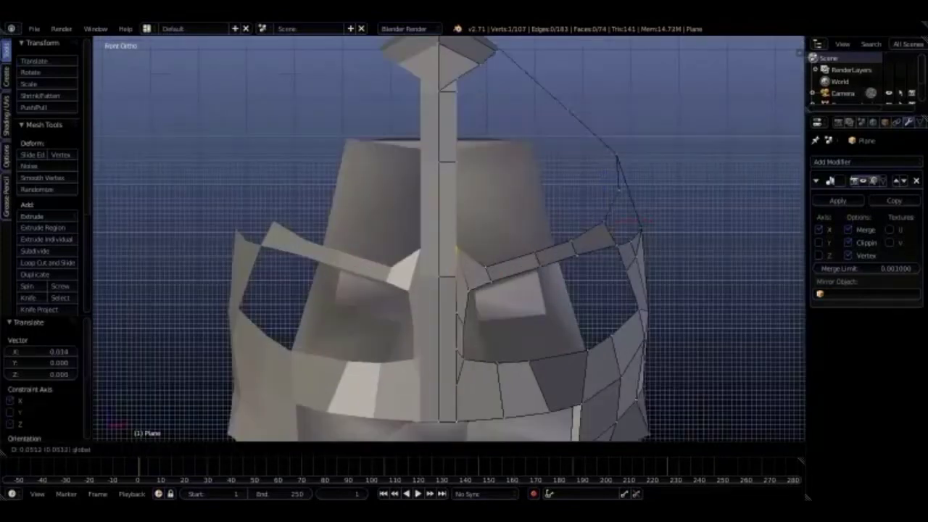
{"action": "scroll", "coordinate": [450, 239], "scroll_direction": "down", "scroll_amount": 1}
{"action": "scroll", "coordinate": [449, 239], "scroll_direction": "down", "scroll_amount": 1}
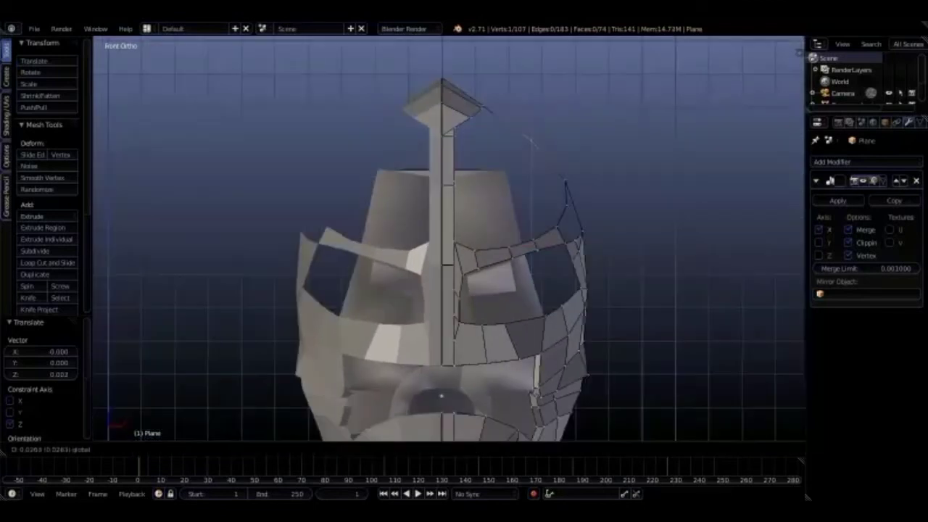
{"action": "scroll", "coordinate": [450, 239], "scroll_direction": "down", "scroll_amount": 1}
{"action": "scroll", "coordinate": [508, 167], "scroll_direction": "up", "scroll_amount": 3}
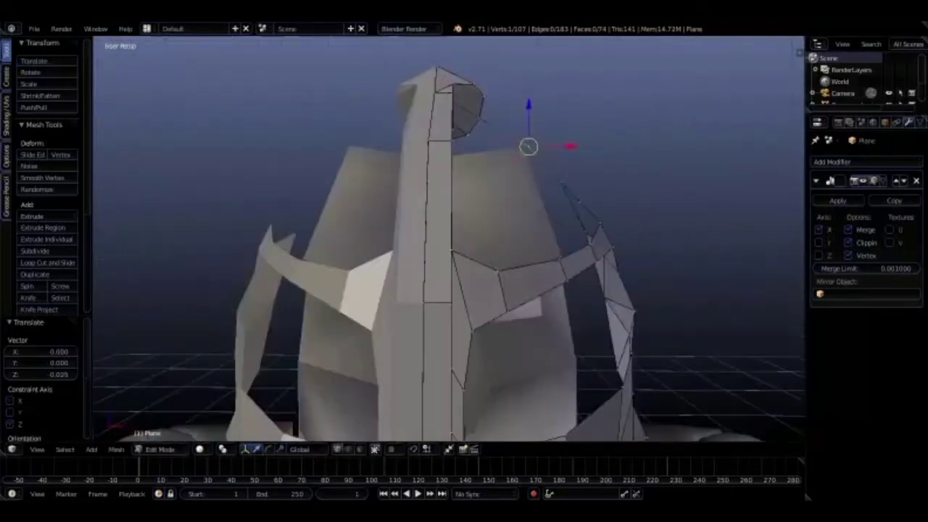
{"action": "middle_click_drag", "start_coordinate": [508, 167], "coordinate": [489, 250]}
{"action": "key", "text": "x"}
Extrude a vertex in top view, shift it 0.015 on X, and push the brim forward and up.
{"action": "key", "text": "KP_7"}
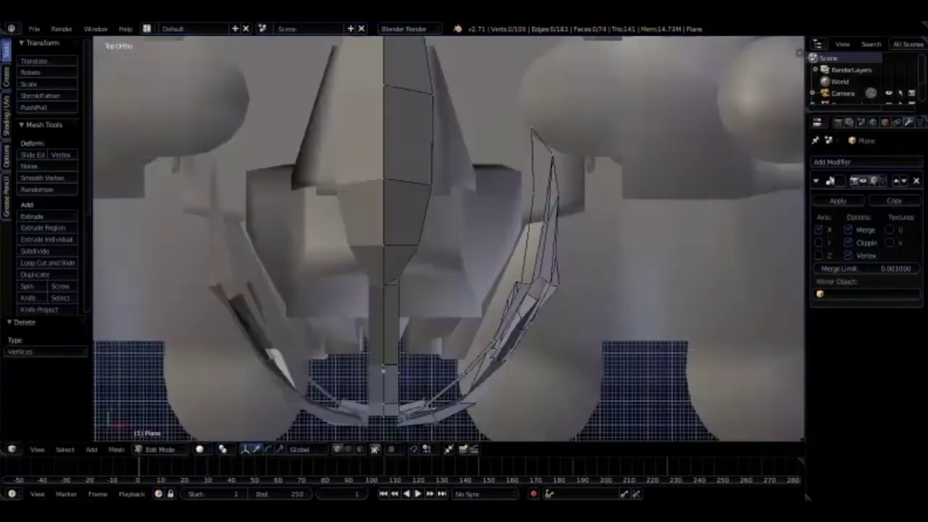
{"action": "key", "text": "e"}
{"action": "left_click", "coordinate": [475, 199]}
{"action": "scroll", "coordinate": [473, 230], "scroll_direction": "down", "scroll_amount": 2}
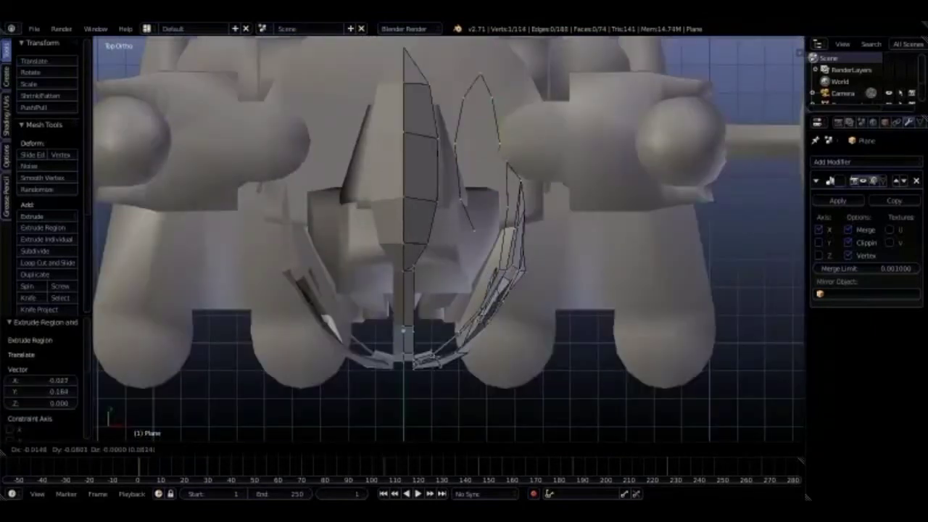
{"action": "left_click", "coordinate": [479, 229]}
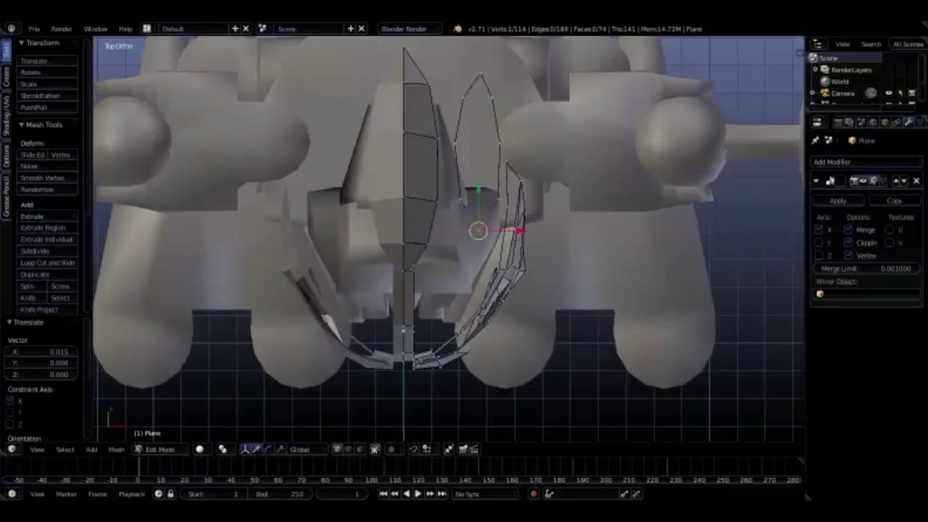
{"action": "left_click", "coordinate": [478, 201]}
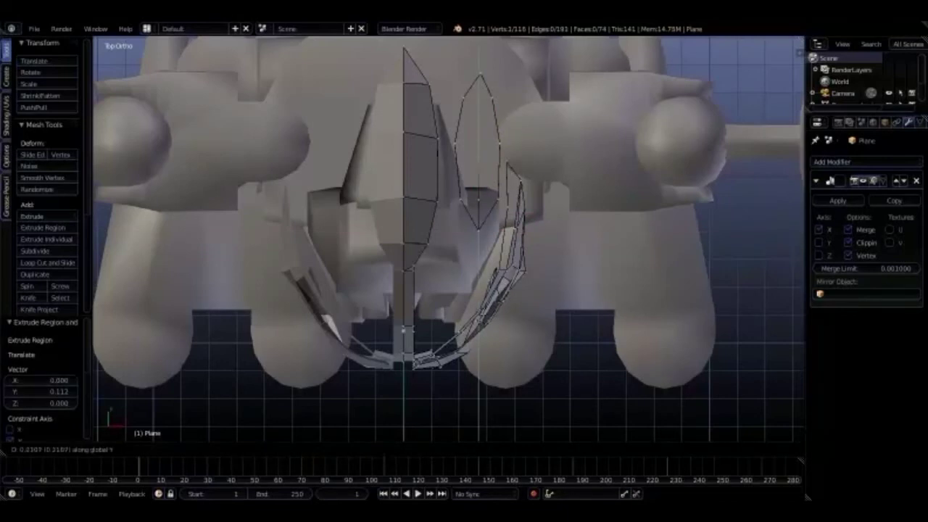
{"action": "left_click", "coordinate": [479, 79]}
{"action": "middle_click_drag", "start_coordinate": [479, 80], "coordinate": [551, 116]}
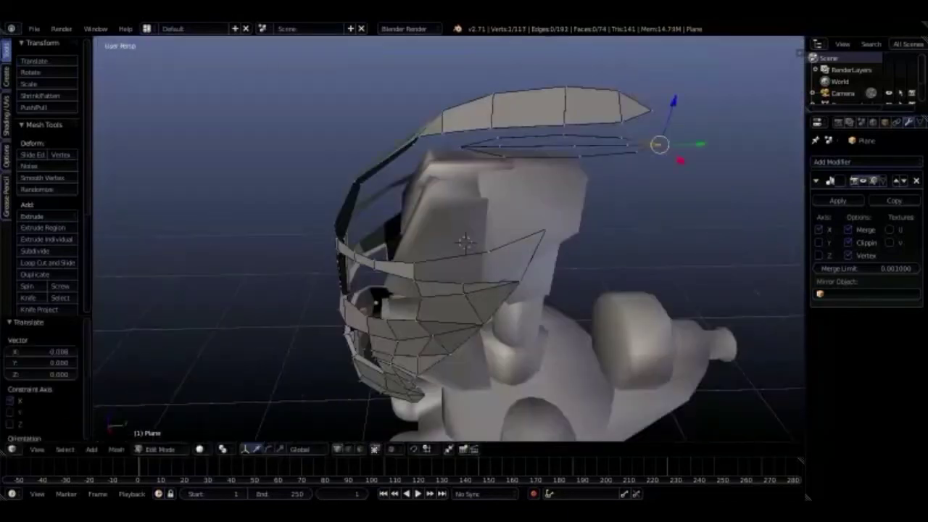
{"action": "left_click", "coordinate": [465, 242]}
{"action": "middle_click_drag", "start_coordinate": [465, 242], "coordinate": [401, 172]}
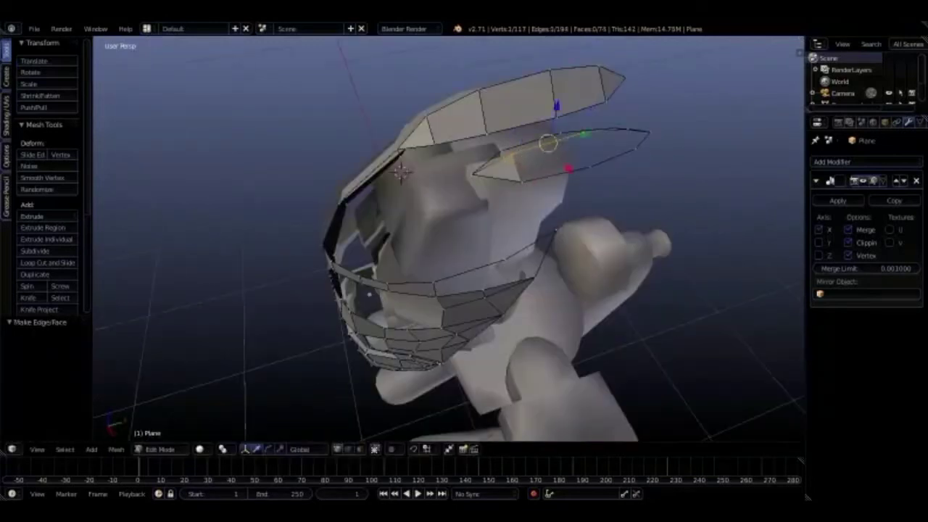
{"action": "middle_click_drag", "start_coordinate": [450, 240], "coordinate": [507, 203]}
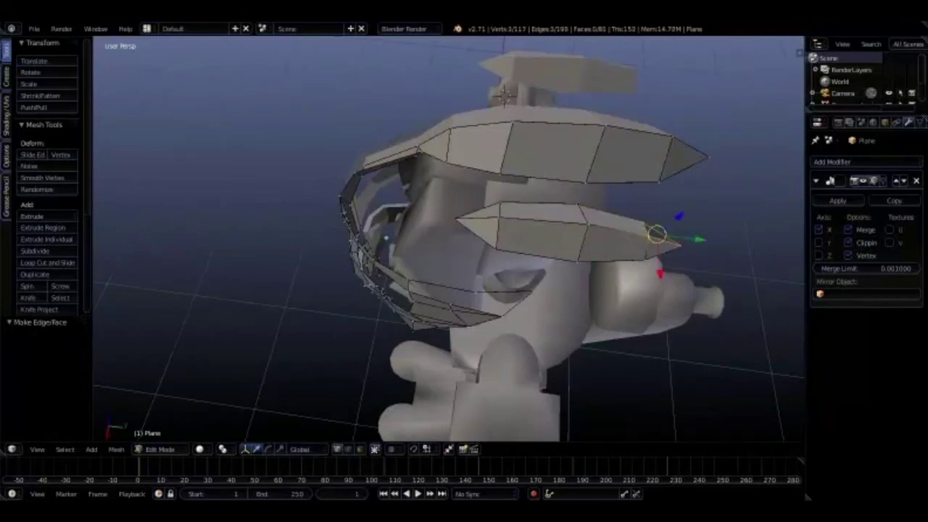
Select the whole crest piece and tilt it about 5 degrees.
{"action": "key", "text": "ctrl+l"}
{"action": "key", "text": "ctrl+KP_1"}
{"action": "key", "text": "r"}
{"action": "key", "text": "Return"}
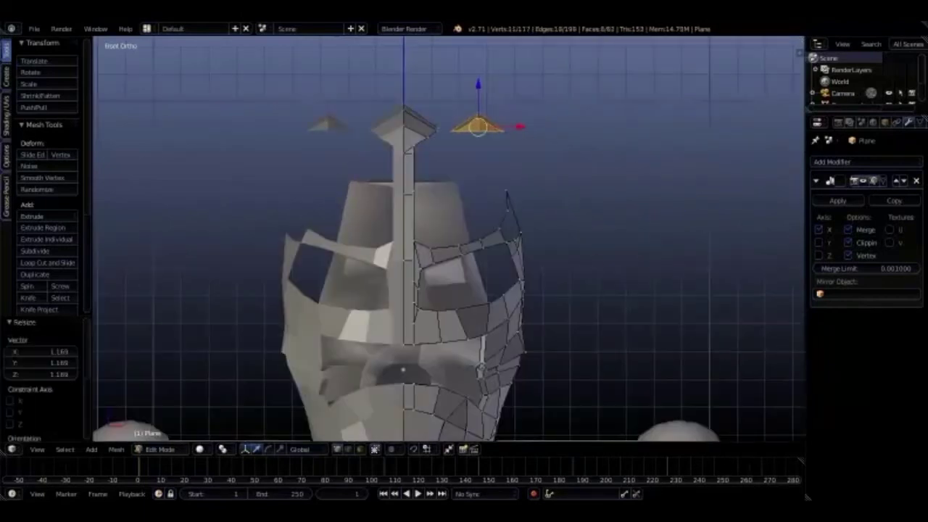
{"action": "key", "text": "r"}
{"action": "key", "text": "Return"}
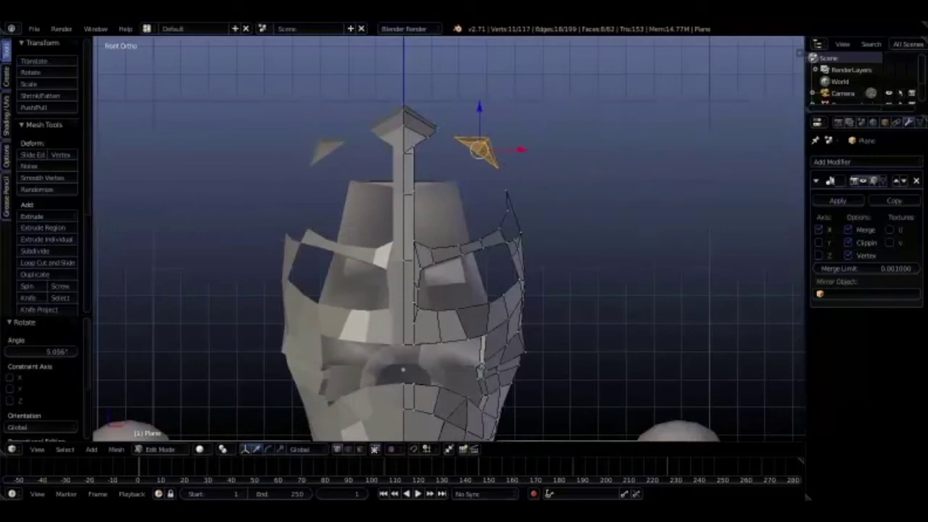
{"action": "mouse_move", "coordinate": [587, 204]}
{"action": "middle_mouse_down"}
{"action": "mouse_move", "coordinate": [508, 225]}
{"action": "mouse_move", "coordinate": [529, 174]}
{"action": "mouse_move", "coordinate": [552, 181]}
{"action": "mouse_move", "coordinate": [534, 172]}
{"action": "mouse_move", "coordinate": [472, 254]}
{"action": "mouse_move", "coordinate": [302, 331]}
{"action": "mouse_move", "coordinate": [232, 319]}
{"action": "mouse_move", "coordinate": [203, 261]}
{"action": "middle_mouse_up"}
Join two crest and band vertices with an edge, then nudge a band vertex along Y and slightly down.
{"action": "right_click", "coordinate": [533, 131]}
{"action": "right_click", "coordinate": [536, 168], "text": "shift"}
{"action": "key", "text": "f"}
{"action": "right_click", "coordinate": [534, 172]}
{"action": "key", "text": "g"}
{"action": "key", "text": "y"}
{"action": "left_click", "coordinate": [535, 172]}
{"action": "key", "text": "KP_7"}
{"action": "key", "text": "g"}
{"action": "key", "text": "z"}
{"action": "key", "text": "Return"}
Delete the stray edges and fill a face between the selected vertices.
{"action": "middle_click_drag", "start_coordinate": [464, 239], "coordinate": [348, 210]}
{"action": "mouse_move", "coordinate": [507, 304]}
{"action": "middle_mouse_down"}
{"action": "mouse_move", "coordinate": [564, 307]}
{"action": "mouse_move", "coordinate": [501, 217]}
{"action": "mouse_move", "coordinate": [424, 374]}
{"action": "mouse_move", "coordinate": [349, 427]}
{"action": "middle_mouse_up"}
{"action": "key", "text": "x"}
{"action": "left_click", "coordinate": [494, 228]}
{"action": "key", "text": "f"}
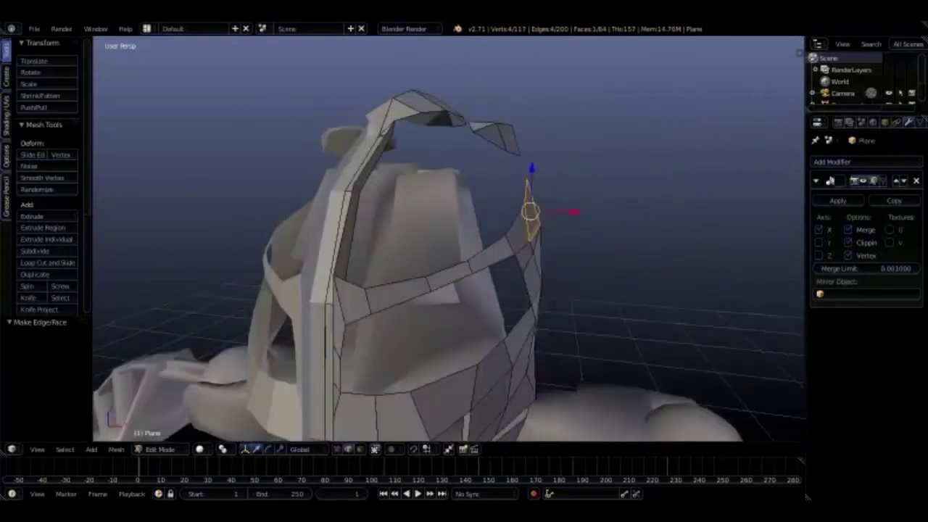
Select the brow band loop and scale it to 0.909 to narrow it.
{"action": "right_click", "coordinate": [435, 276], "text": "alt"}
{"action": "middle_click_drag", "start_coordinate": [435, 276], "coordinate": [348, 363]}
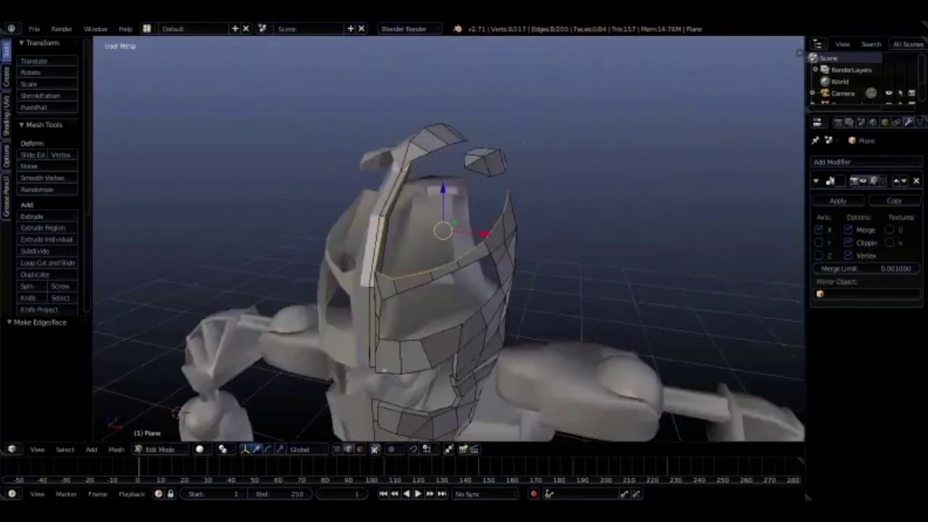
{"action": "key", "text": "KP_1"}
{"action": "left_click", "coordinate": [657, 287]}
{"action": "mouse_move", "coordinate": [656, 287]}
{"action": "middle_mouse_down"}
{"action": "mouse_move", "coordinate": [595, 305]}
{"action": "mouse_move", "coordinate": [522, 276]}
{"action": "mouse_move", "coordinate": [500, 208]}
{"action": "middle_mouse_up"}
{"action": "left_click_drag", "start_coordinate": [503, 206], "coordinate": [504, 206]}
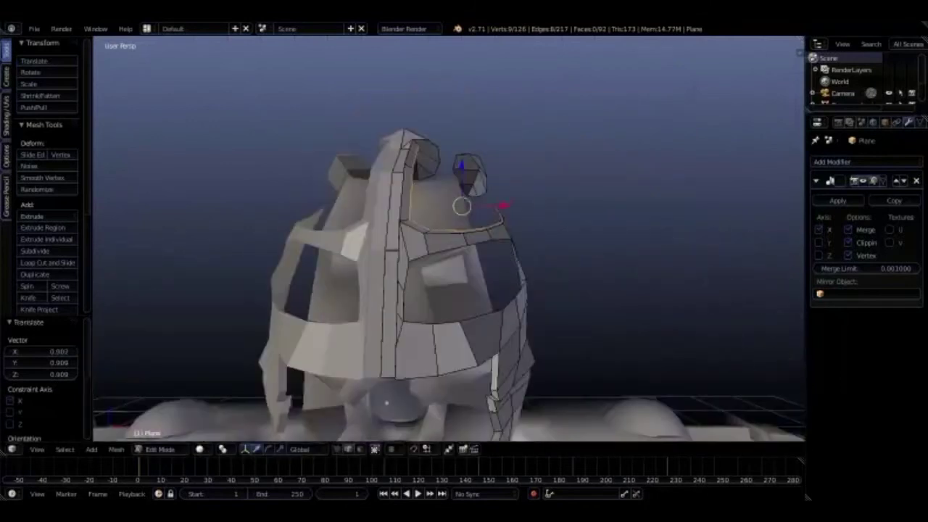
{"action": "mouse_move", "coordinate": [501, 211]}
{"action": "middle_mouse_down"}
{"action": "mouse_move", "coordinate": [588, 218]}
{"action": "mouse_move", "coordinate": [202, 323]}
{"action": "mouse_move", "coordinate": [385, 254]}
{"action": "middle_mouse_up"}
Fill a face on the helmet ridge and extrude the selected edges along Y.
{"action": "key", "text": "f"}
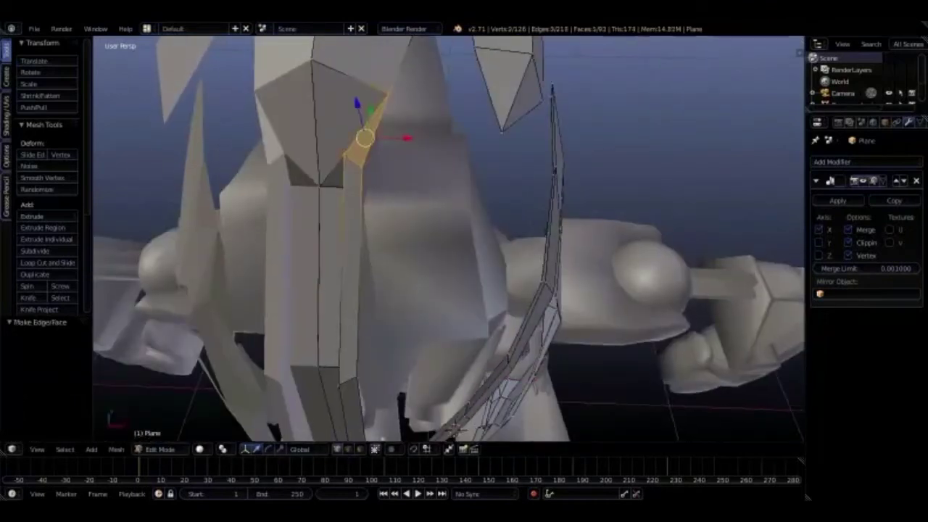
{"action": "mouse_move", "coordinate": [407, 304]}
{"action": "middle_mouse_down"}
{"action": "mouse_move", "coordinate": [305, 359]}
{"action": "mouse_move", "coordinate": [309, 326]}
{"action": "mouse_move", "coordinate": [430, 323]}
{"action": "mouse_move", "coordinate": [530, 244]}
{"action": "mouse_move", "coordinate": [580, 239]}
{"action": "middle_mouse_up"}
{"action": "key", "text": "e"}
{"action": "key", "text": "g"}
{"action": "key", "text": "y"}
{"action": "left_click", "coordinate": [348, 325]}
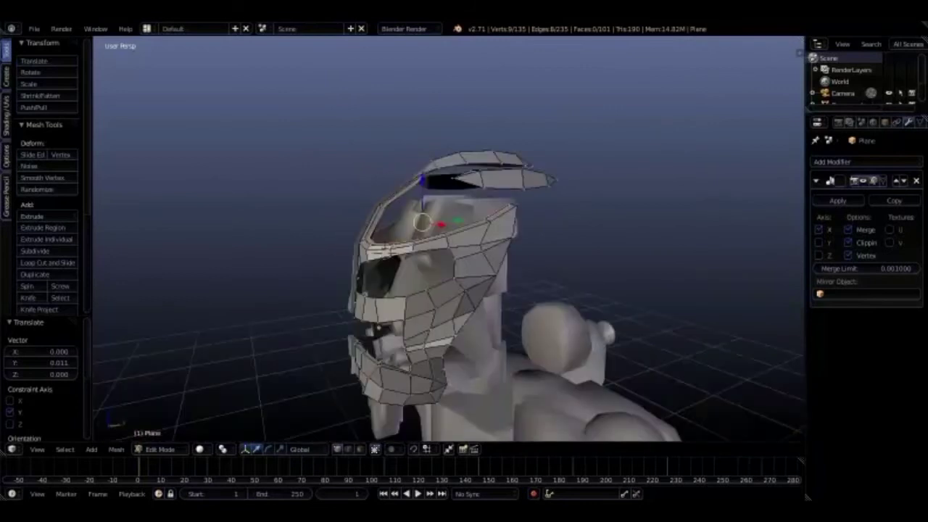
Fill a face at the top brim and reposition a vertex from the right side view.
{"action": "scroll", "coordinate": [435, 275], "scroll_direction": "up", "scroll_amount": 5}
{"action": "mouse_move", "coordinate": [436, 276]}
{"action": "middle_mouse_down"}
{"action": "mouse_move", "coordinate": [257, 345]}
{"action": "mouse_move", "coordinate": [189, 407]}
{"action": "middle_mouse_up"}
{"action": "key", "text": "f"}
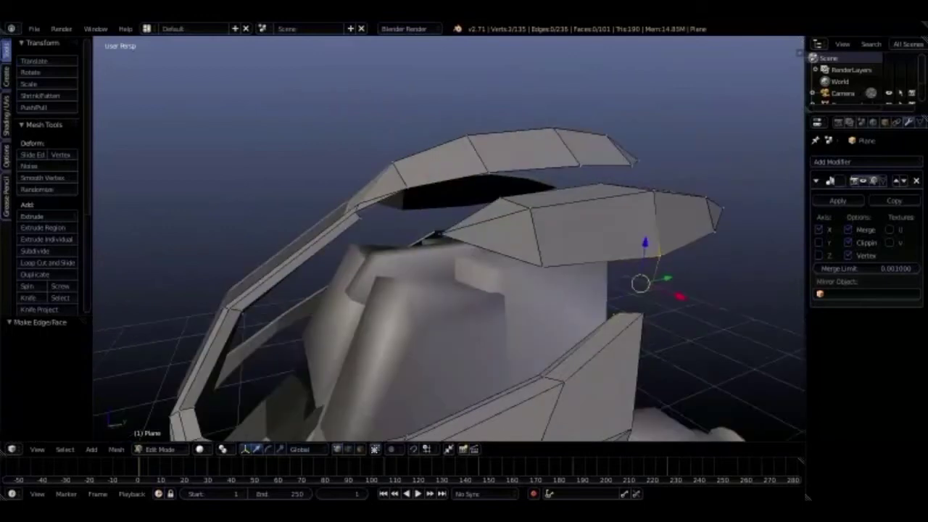
{"action": "key", "text": "KP_3"}
{"action": "key", "text": "g"}
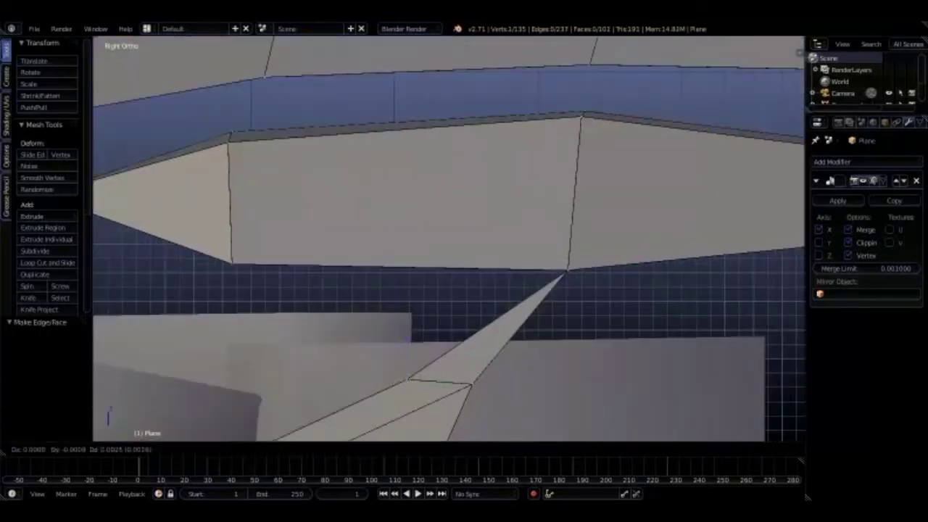
{"action": "left_click", "coordinate": [566, 270]}
{"action": "key", "text": "KP_1"}
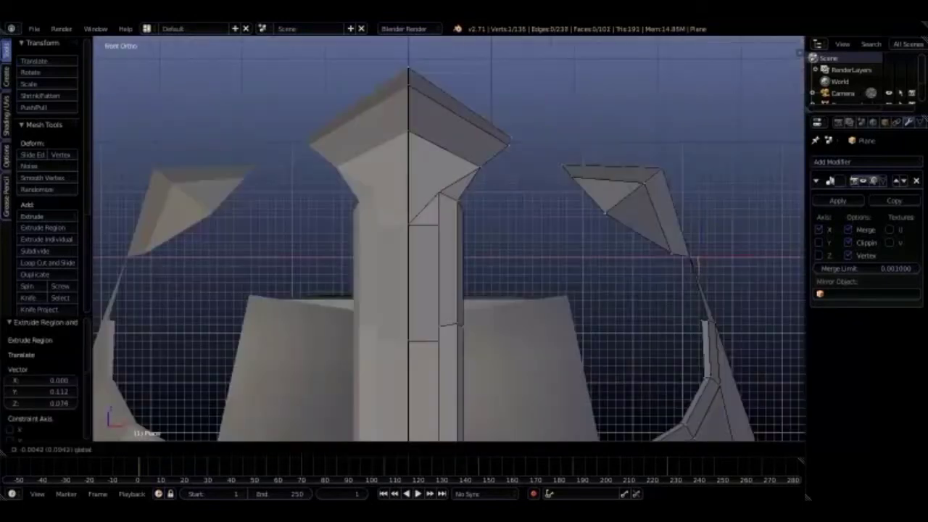
Connect two brim vertices with an edge and fill a new face under the brim.
{"action": "right_click", "coordinate": [684, 256]}
{"action": "right_click", "coordinate": [707, 319], "text": "shift"}
{"action": "key", "text": "f"}
{"action": "middle_click_drag", "start_coordinate": [507, 326], "coordinate": [464, 276]}
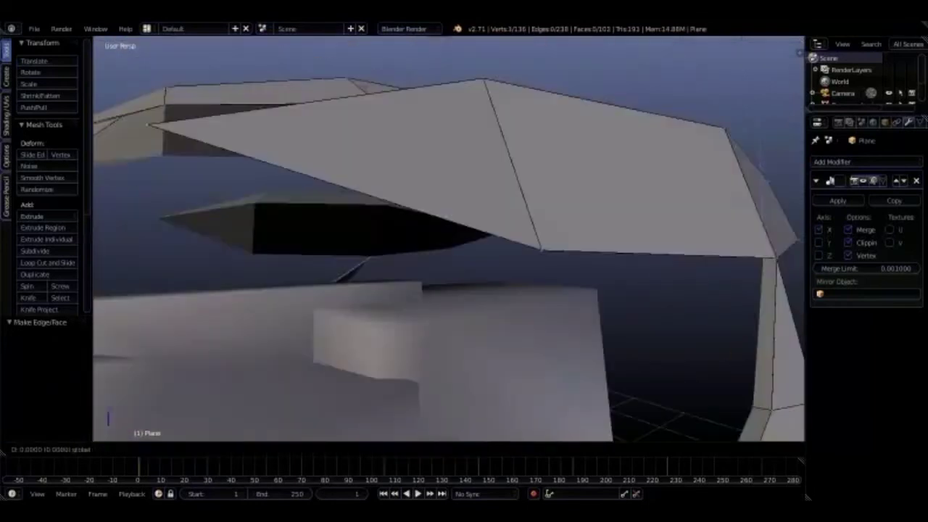
{"action": "right_click", "coordinate": [756, 239]}
{"action": "left_click_drag", "start_coordinate": [757, 199], "coordinate": [756, 203]}
{"action": "mouse_move", "coordinate": [464, 276]}
{"action": "middle_mouse_down"}
{"action": "mouse_move", "coordinate": [435, 261]}
{"action": "mouse_move", "coordinate": [465, 236]}
{"action": "mouse_move", "coordinate": [464, 218]}
{"action": "mouse_move", "coordinate": [449, 247]}
{"action": "mouse_move", "coordinate": [471, 195]}
{"action": "mouse_move", "coordinate": [464, 218]}
{"action": "mouse_move", "coordinate": [428, 247]}
{"action": "mouse_move", "coordinate": [392, 232]}
{"action": "middle_mouse_up"}
{"action": "key", "text": "f"}
Shift the selected vertices sideways along X and fill the gap on the helmet top.
{"action": "key", "text": "g"}
{"action": "key", "text": "g"}
{"action": "key", "text": "x"}
{"action": "key", "text": "g"}
{"action": "key", "text": "x"}
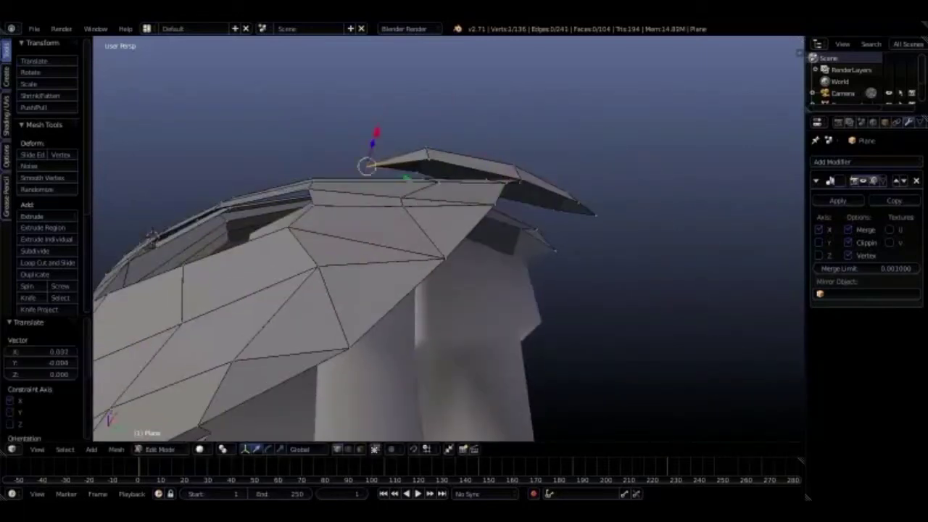
{"action": "mouse_move", "coordinate": [435, 254]}
{"action": "middle_mouse_down"}
{"action": "mouse_move", "coordinate": [479, 232]}
{"action": "mouse_move", "coordinate": [257, 359]}
{"action": "middle_mouse_up"}
{"action": "key", "text": "f"}
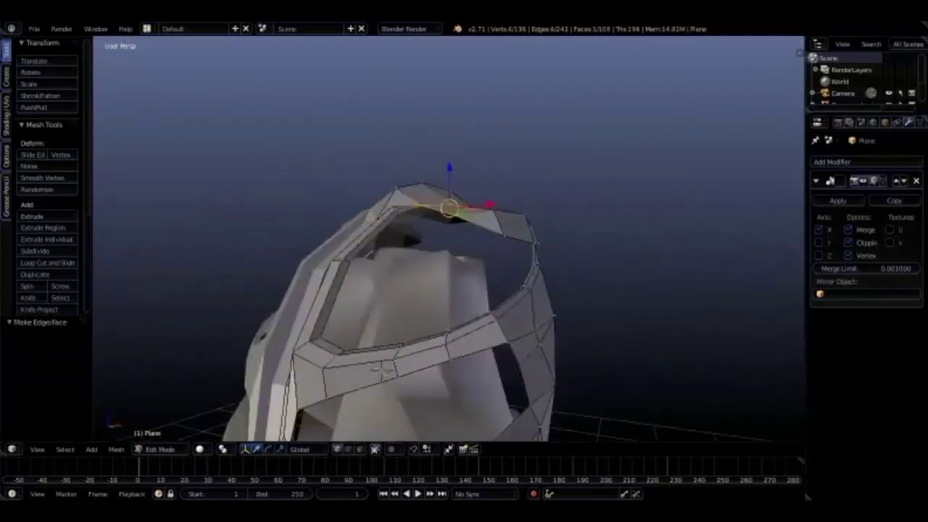
Move a vertex at the band's edge into place from the right side view.
{"action": "middle_click_drag", "start_coordinate": [324, 405], "coordinate": [436, 261]}
{"action": "middle_click_drag", "start_coordinate": [523, 296], "coordinate": [341, 348]}
{"action": "key", "text": "KP_3"}
{"action": "right_click", "coordinate": [218, 385]}
{"action": "key", "text": "g"}
{"action": "key", "text": "Return"}
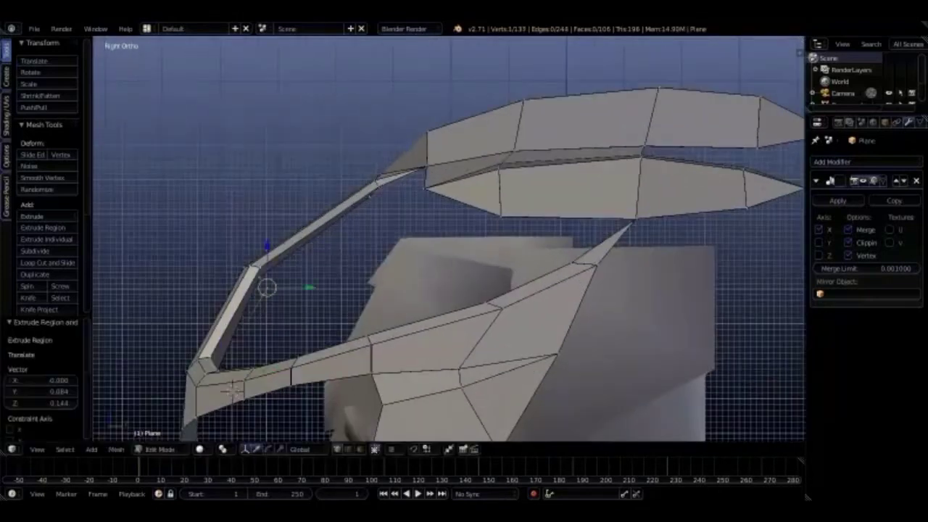
Try moving the vertices sideways along X, then undo to keep the narrower band.
{"action": "middle_click_drag", "start_coordinate": [232, 392], "coordinate": [326, 362]}
{"action": "key", "text": "KP_1"}
{"action": "key", "text": "g"}
{"action": "key", "text": "x"}
{"action": "left_click", "coordinate": [507, 366]}
{"action": "key", "text": "g"}
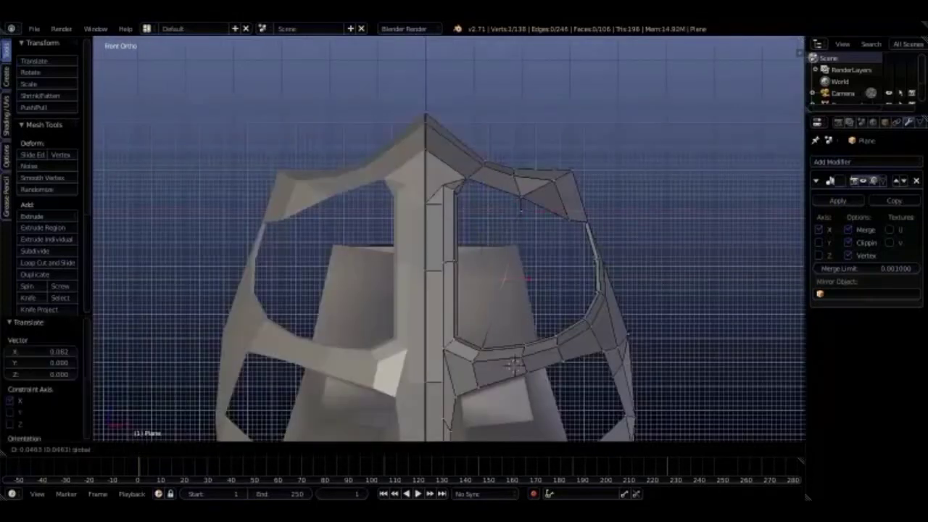
{"action": "key", "text": "ctrl+z"}
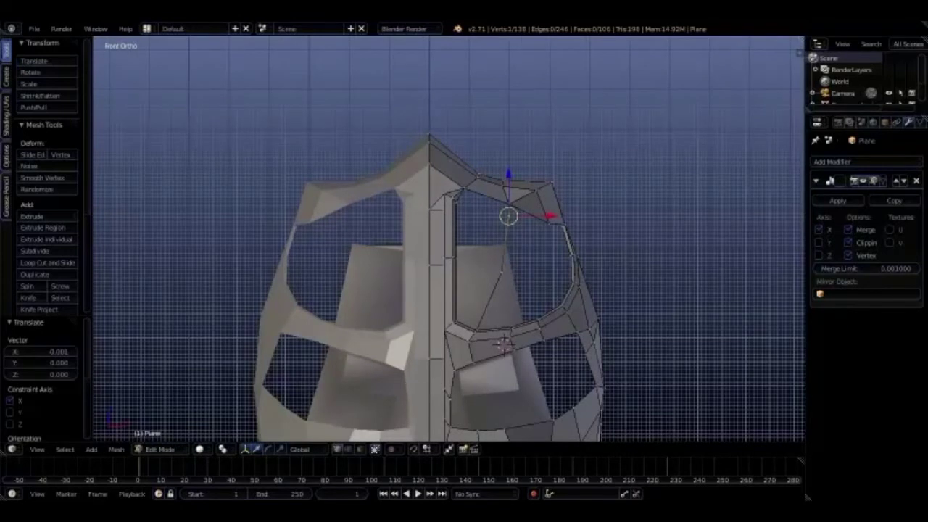
Reposition a vertex in side view and fill several new faces in the band.
{"action": "middle_click_drag", "start_coordinate": [504, 346], "coordinate": [435, 333]}
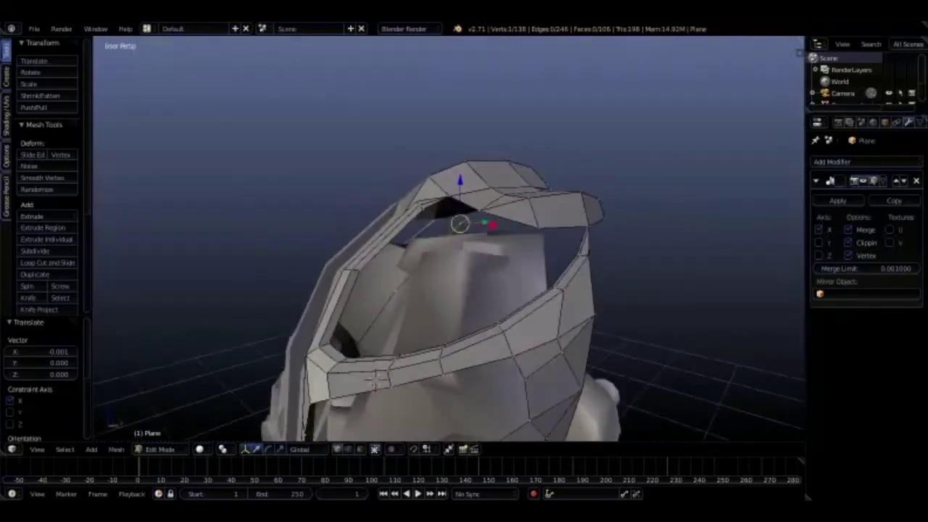
{"action": "key", "text": "KP_3"}
{"action": "key", "text": "g"}
{"action": "left_click", "coordinate": [268, 366]}
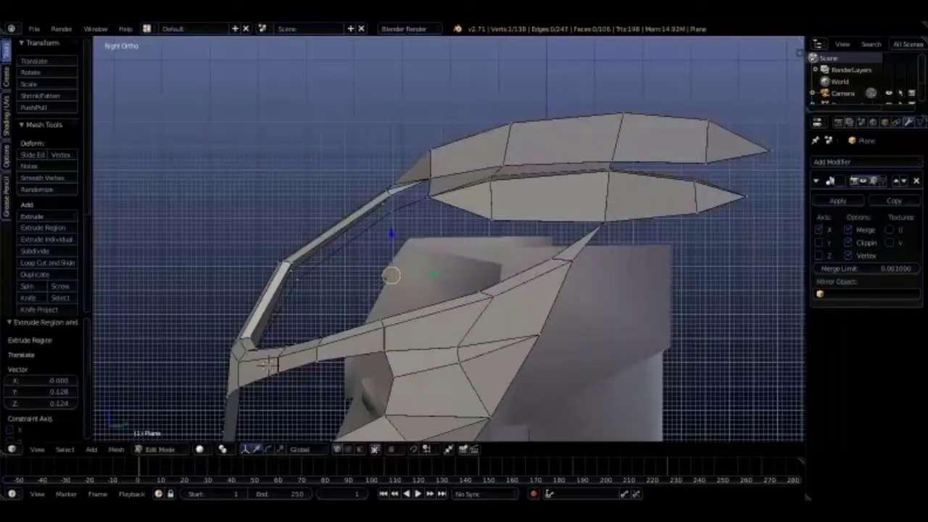
{"action": "key", "text": "f"}
{"action": "key", "text": "ctrl+KP_1"}
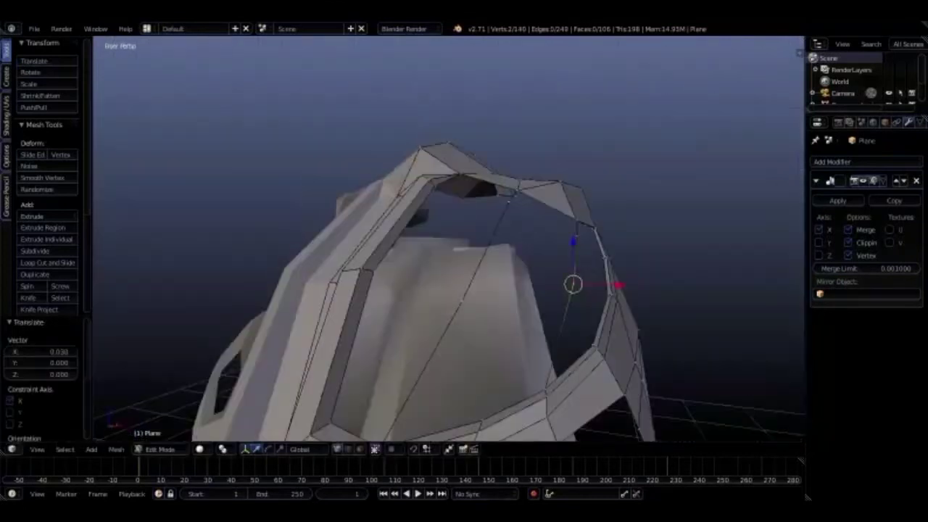
{"action": "middle_click_drag", "start_coordinate": [464, 290], "coordinate": [435, 326]}
{"action": "key", "text": "f"}
{"action": "mouse_move", "coordinate": [464, 290]}
{"action": "middle_mouse_down"}
{"action": "mouse_move", "coordinate": [435, 305]}
{"action": "mouse_move", "coordinate": [464, 275]}
{"action": "mouse_move", "coordinate": [507, 261]}
{"action": "middle_mouse_up"}
{"action": "key", "text": "f"}
Fill more faces on the brim and across the remaining gap.
{"action": "right_click", "coordinate": [526, 258]}
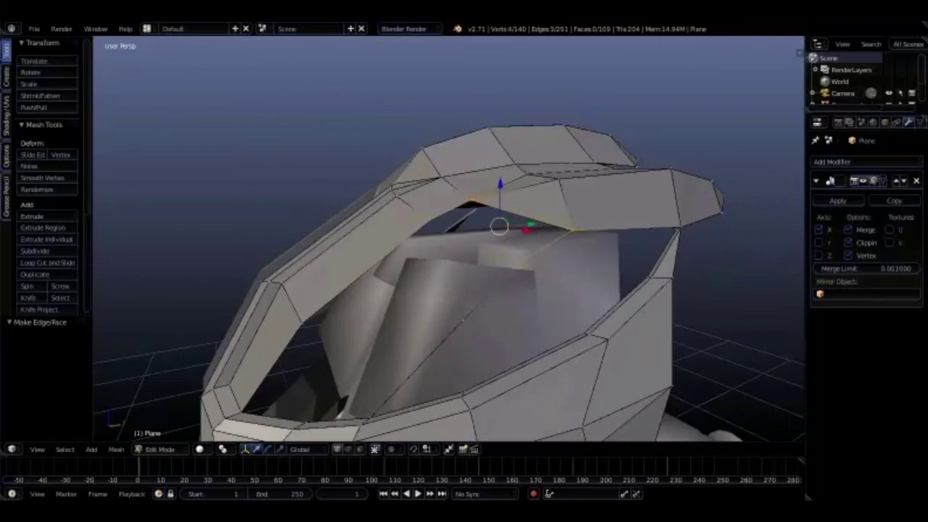
{"action": "key", "text": "f"}
{"action": "middle_click_drag", "start_coordinate": [464, 290], "coordinate": [435, 304]}
{"action": "mouse_move", "coordinate": [435, 362]}
{"action": "middle_mouse_down"}
{"action": "mouse_move", "coordinate": [395, 402]}
{"action": "mouse_move", "coordinate": [435, 363]}
{"action": "middle_mouse_up"}
{"action": "key", "text": "f"}
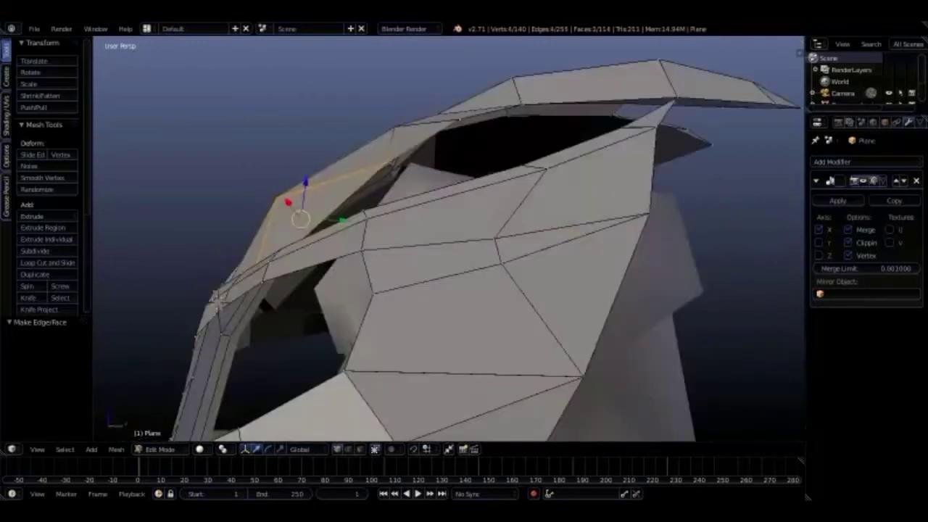
Check the side and front views and fill one more face on the helmet side.
{"action": "scroll", "coordinate": [436, 362], "scroll_direction": "down", "scroll_amount": 5}
{"action": "scroll", "coordinate": [247, 366], "scroll_direction": "up", "scroll_amount": 5}
{"action": "scroll", "coordinate": [246, 366], "scroll_direction": "up", "scroll_amount": 2}
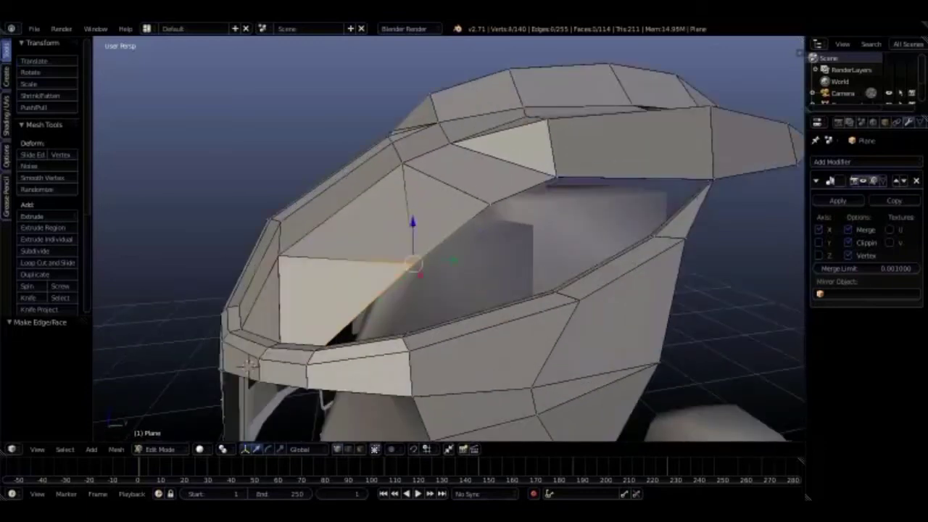
{"action": "key", "text": "KP_3"}
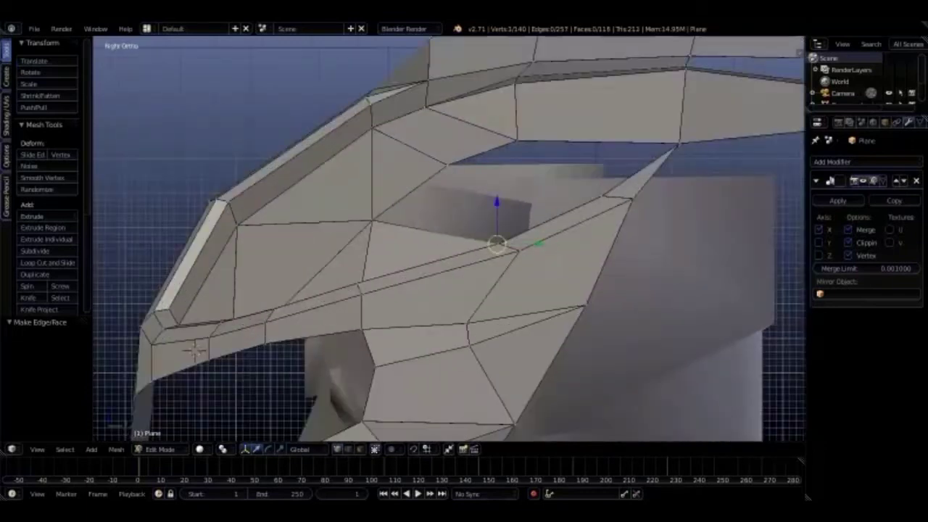
{"action": "scroll", "coordinate": [450, 239], "scroll_direction": "down", "scroll_amount": 3}
{"action": "key", "text": "KP_1"}
{"action": "middle_click_drag", "start_coordinate": [450, 239], "coordinate": [507, 217]}
{"action": "scroll", "coordinate": [508, 217], "scroll_direction": "up", "scroll_amount": 3}
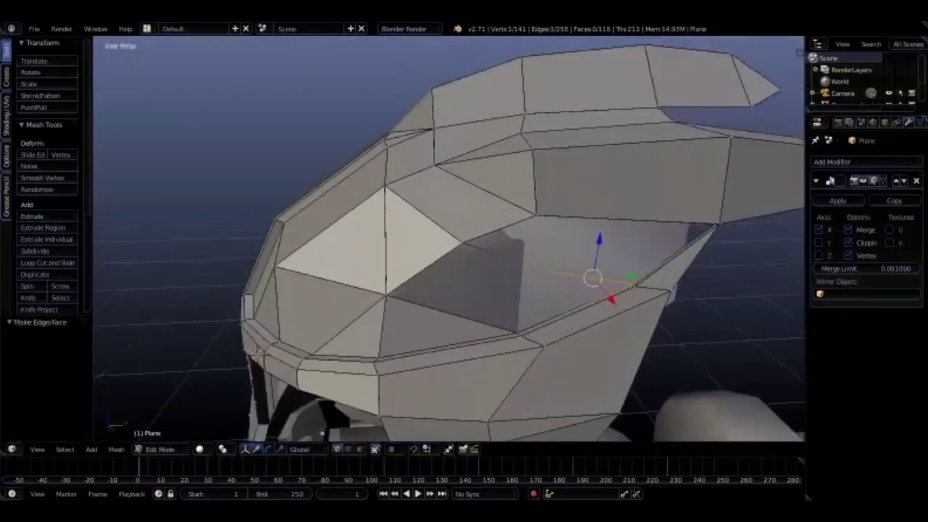
{"action": "mouse_move", "coordinate": [255, 354]}
{"action": "middle_mouse_down"}
{"action": "mouse_move", "coordinate": [245, 336]}
{"action": "mouse_move", "coordinate": [258, 380]}
{"action": "mouse_move", "coordinate": [255, 361]}
{"action": "middle_mouse_up"}
{"action": "key", "text": "f"}
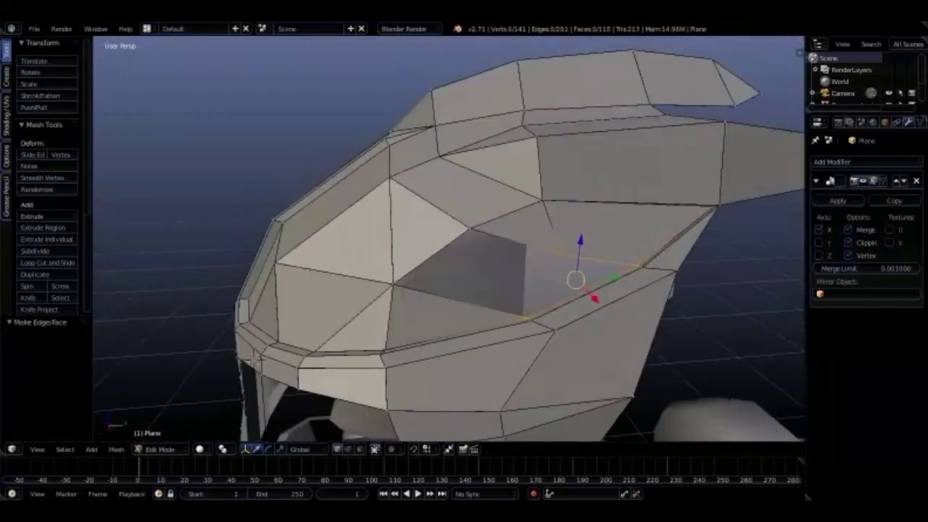
{"action": "scroll", "coordinate": [450, 290], "scroll_direction": "down", "scroll_amount": 3}
Fill the last gap, then toggle Edit Mode and orbit around the helmet to inspect it.
{"action": "key", "text": "f"}
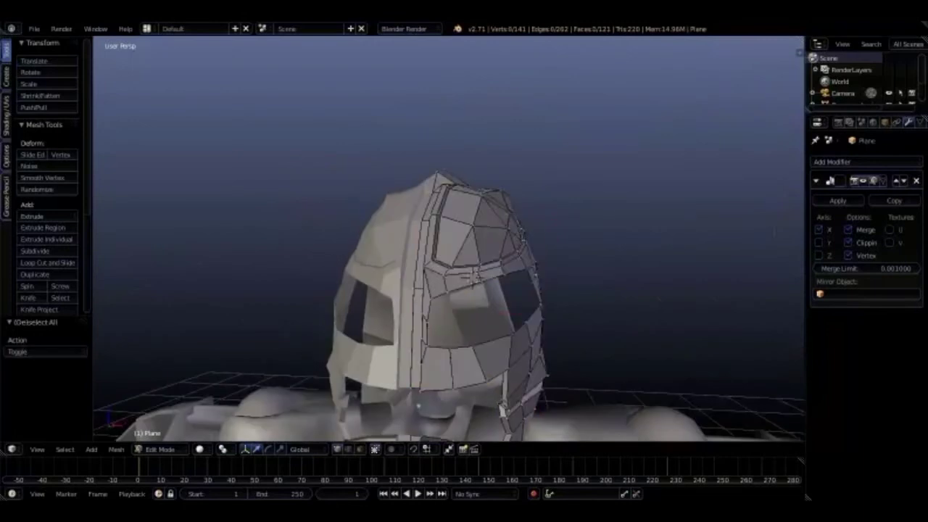
{"action": "key", "text": "Tab"}
{"action": "middle_click_drag", "start_coordinate": [257, 362], "coordinate": [276, 341]}
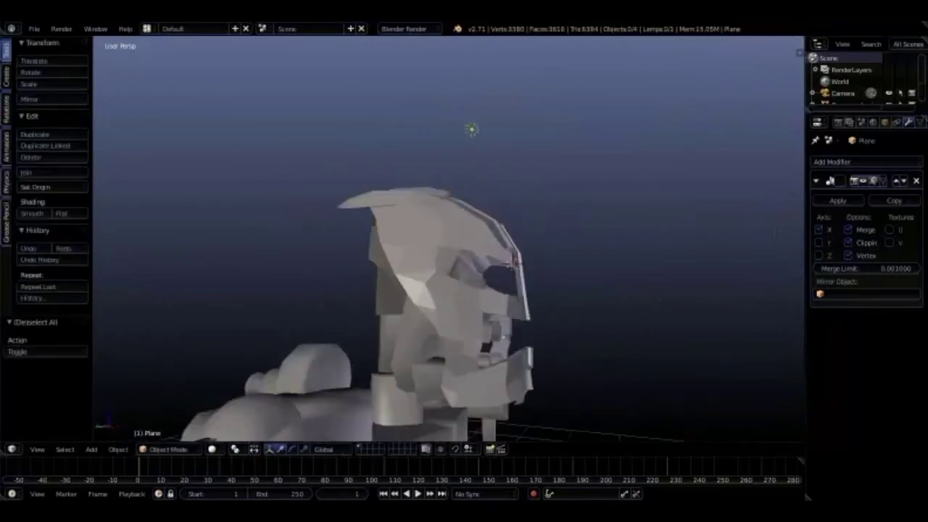
{"action": "middle_click_drag", "start_coordinate": [386, 258], "coordinate": [512, 263]}
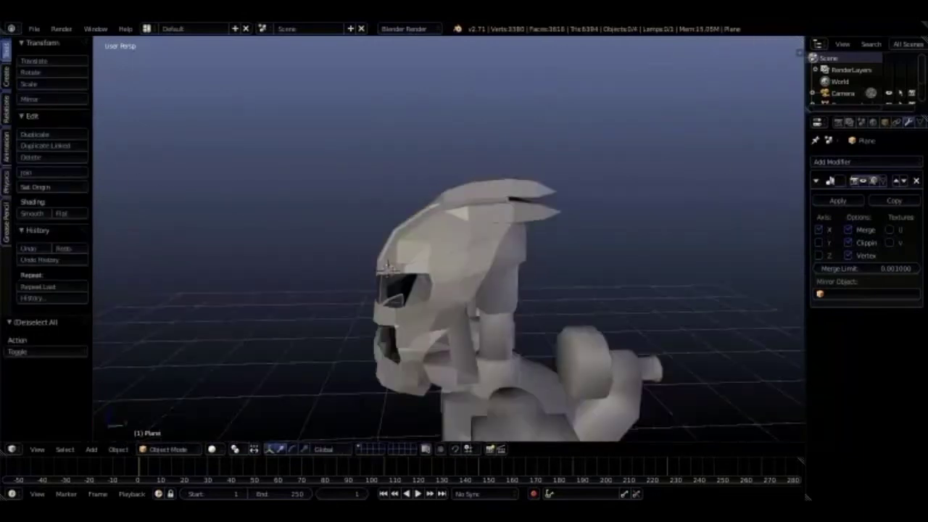
{"action": "key", "text": "Tab"}
{"action": "key", "text": "Tab"}
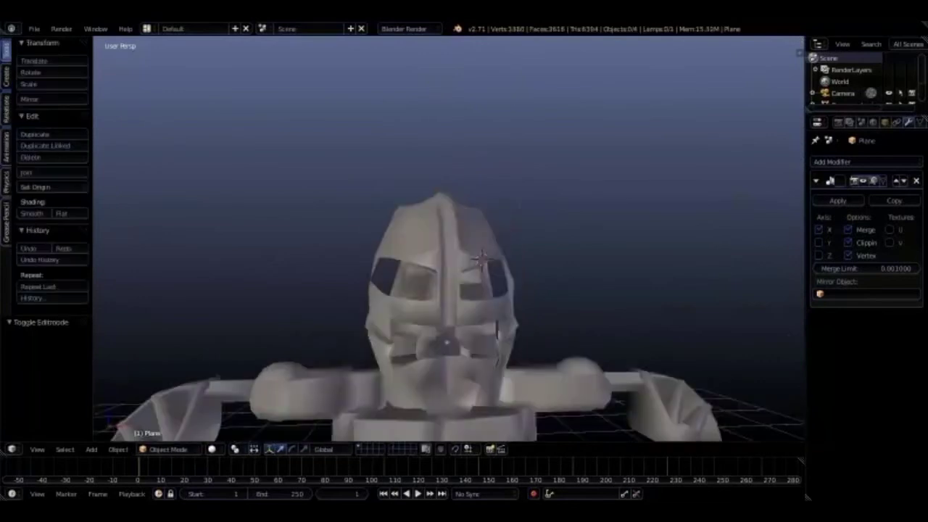
{"action": "mouse_move", "coordinate": [447, 252]}
{"action": "middle_mouse_down"}
{"action": "mouse_move", "coordinate": [473, 248]}
{"action": "mouse_move", "coordinate": [435, 218]}
{"action": "middle_mouse_up"}
{"action": "key", "text": "Tab"}
{"action": "middle_click_drag", "start_coordinate": [359, 170], "coordinate": [351, 182]}
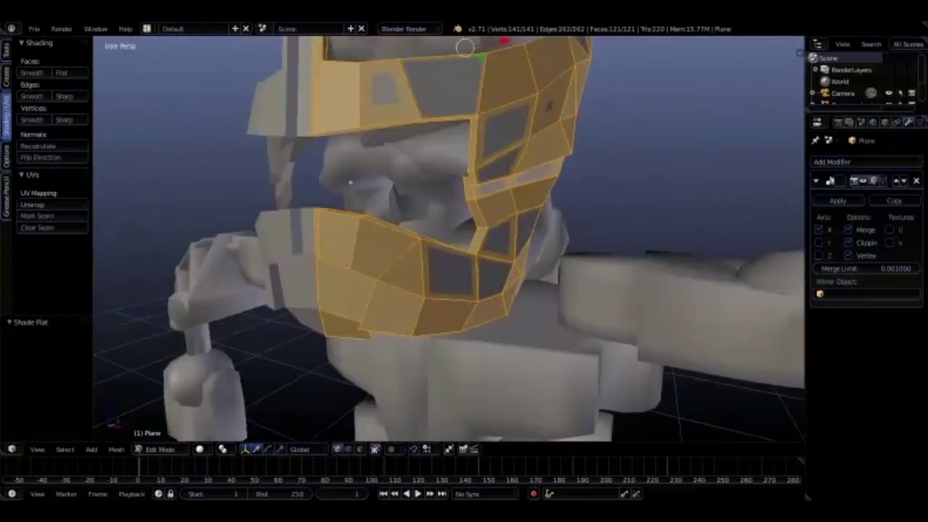
{"action": "mouse_move", "coordinate": [350, 182]}
{"action": "middle_mouse_down"}
{"action": "mouse_move", "coordinate": [438, 212]}
{"action": "mouse_move", "coordinate": [438, 310]}
{"action": "mouse_move", "coordinate": [388, 319]}
{"action": "mouse_move", "coordinate": [458, 306]}
{"action": "mouse_move", "coordinate": [430, 293]}
{"action": "middle_mouse_up"}
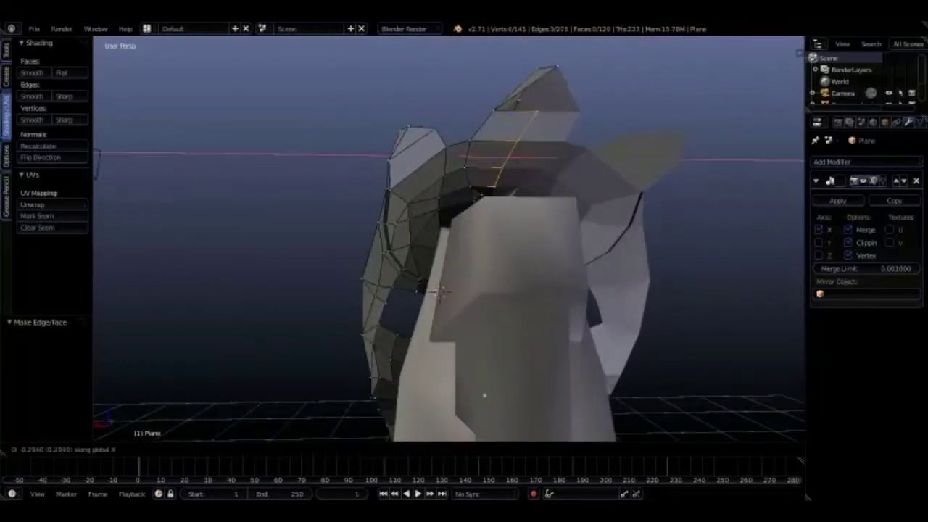
Fill faces across the gaps at the top of the head.
{"action": "key", "text": "f"}
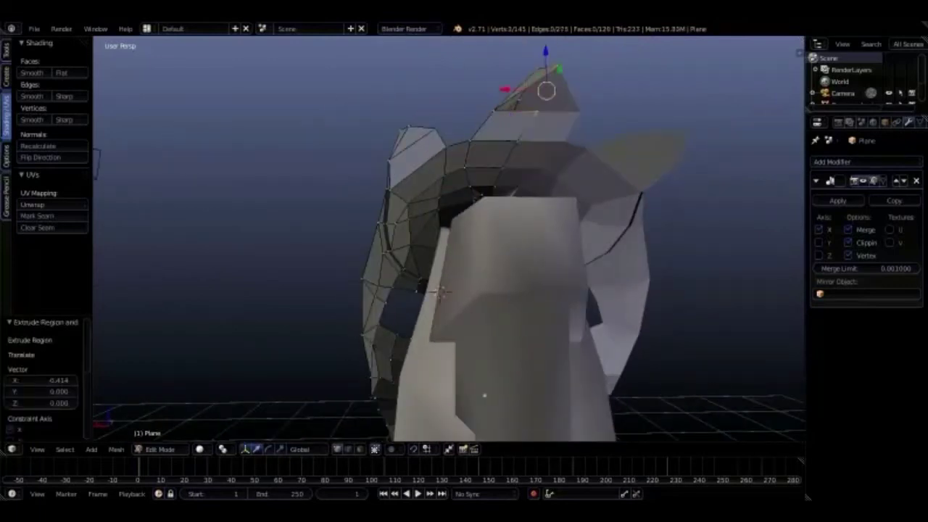
{"action": "scroll", "coordinate": [417, 293], "scroll_direction": "up", "scroll_amount": 5}
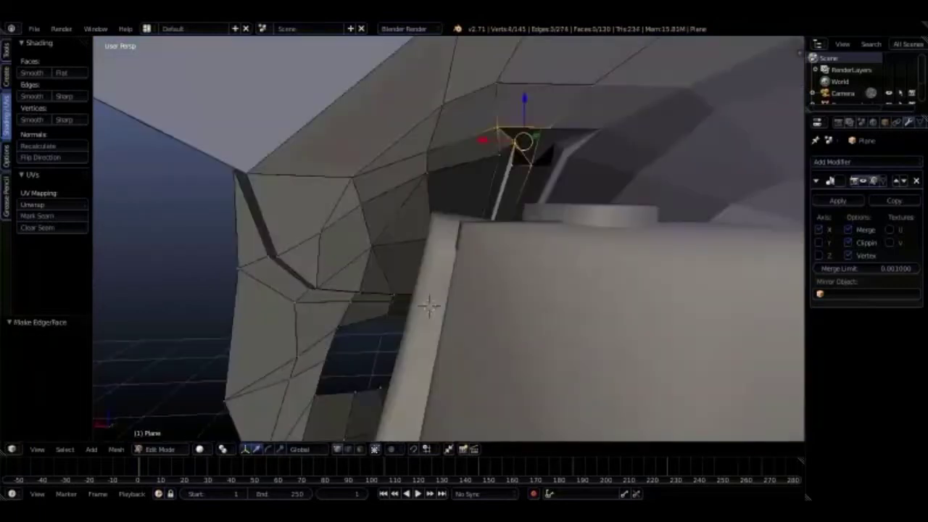
{"action": "mouse_move", "coordinate": [428, 307]}
{"action": "middle_mouse_down"}
{"action": "mouse_move", "coordinate": [525, 317]}
{"action": "mouse_move", "coordinate": [508, 305]}
{"action": "middle_mouse_up"}
{"action": "key", "text": "f"}
{"action": "scroll", "coordinate": [525, 316], "scroll_direction": "down", "scroll_amount": 5}
{"action": "middle_click_drag", "start_coordinate": [448, 239], "coordinate": [406, 218]}
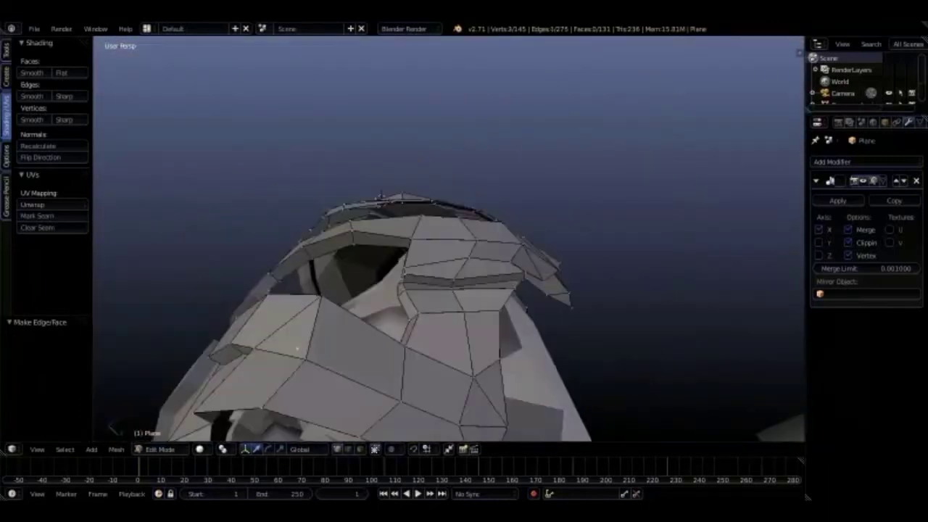
Extrude an edge into place from the right side view and fill a face beside it.
{"action": "key", "text": "KP_3"}
{"action": "scroll", "coordinate": [448, 240], "scroll_direction": "up", "scroll_amount": 3}
{"action": "key", "text": "e"}
{"action": "middle_click_drag", "start_coordinate": [449, 239], "coordinate": [479, 253]}
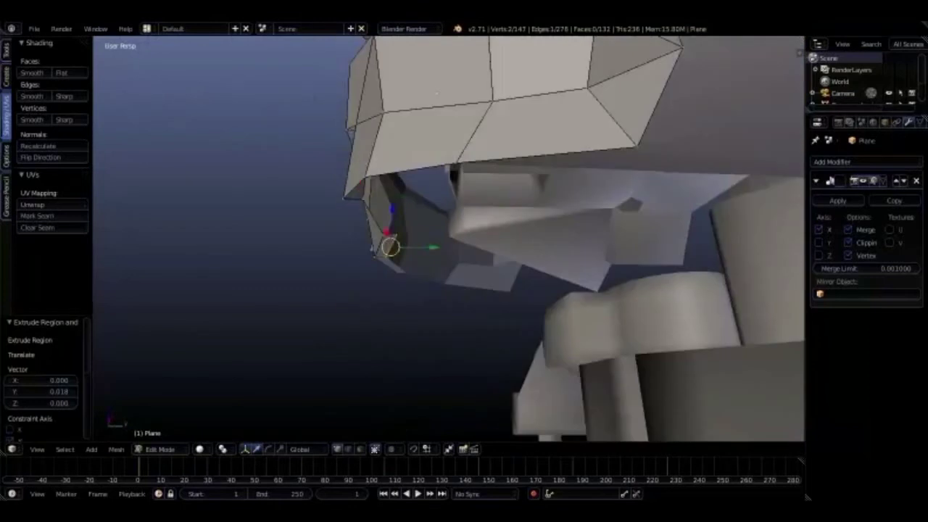
{"action": "left_click", "coordinate": [437, 92]}
{"action": "mouse_move", "coordinate": [437, 93]}
{"action": "middle_mouse_down"}
{"action": "mouse_move", "coordinate": [436, 161]}
{"action": "mouse_move", "coordinate": [401, 183]}
{"action": "mouse_move", "coordinate": [393, 145]}
{"action": "middle_mouse_up"}
{"action": "key", "text": "f"}
Add a new edge loop across the jaw band from the front view.
{"action": "scroll", "coordinate": [392, 145], "scroll_direction": "down", "scroll_amount": 4}
{"action": "key", "text": "KP_1"}
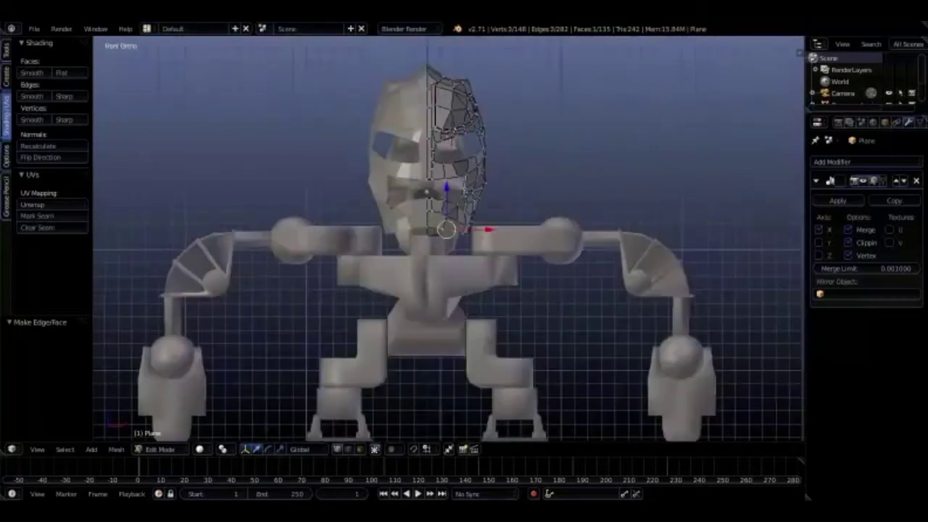
{"action": "scroll", "coordinate": [392, 118], "scroll_direction": "up", "scroll_amount": 5}
{"action": "key", "text": "ctrl+r"}
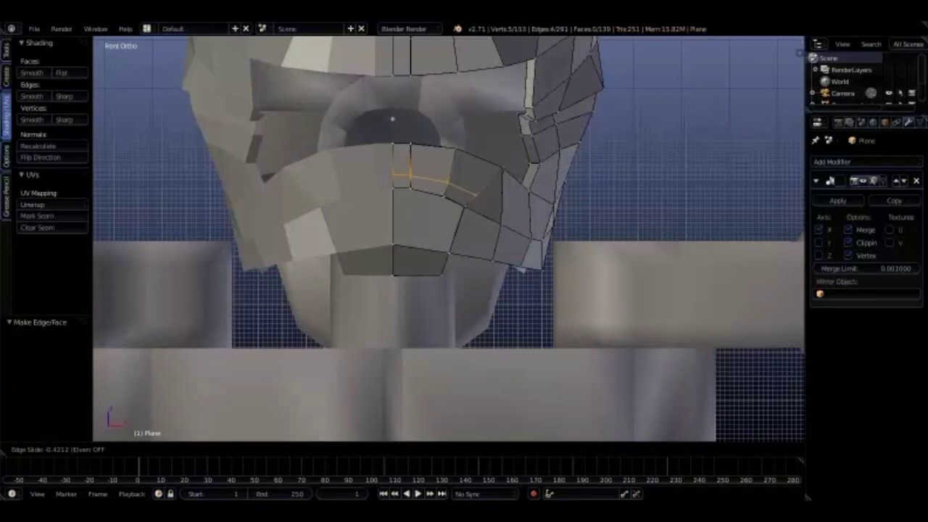
Delete the triangle face and its surrounding edges to open a hole in the jaw band.
{"action": "left_click", "coordinate": [393, 119]}
{"action": "middle_click_drag", "start_coordinate": [393, 118], "coordinate": [374, 49]}
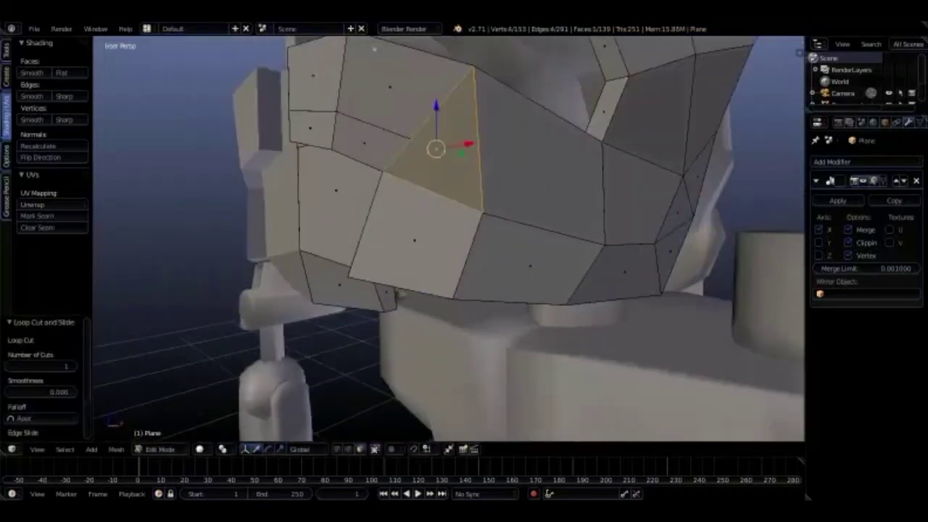
{"action": "key", "text": "x"}
{"action": "left_click", "coordinate": [392, 173]}
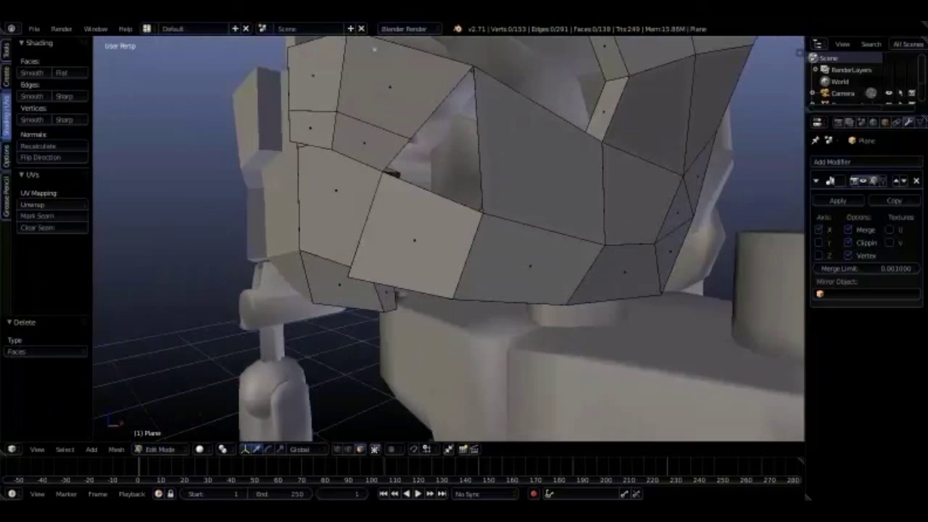
{"action": "key", "text": "x"}
{"action": "left_click", "coordinate": [486, 137]}
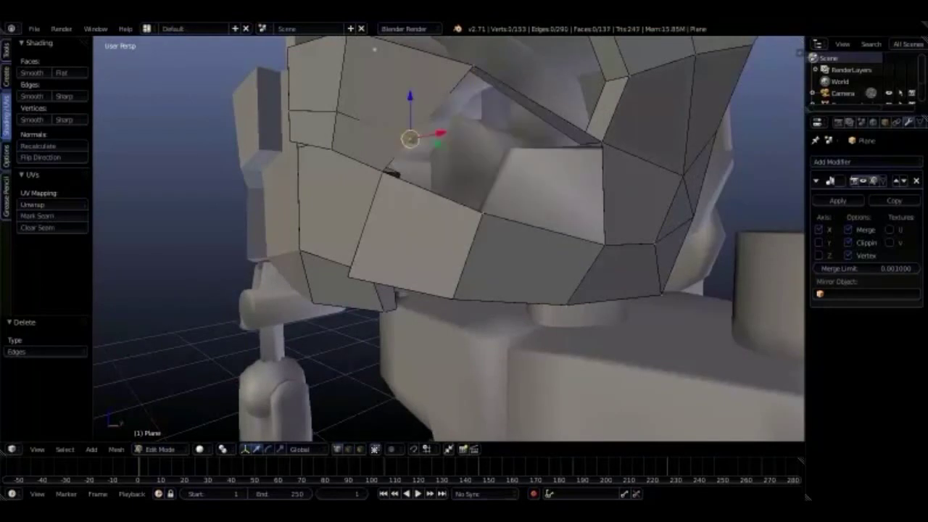
Extrude the open edge along Y and fill a new face in the jaw band.
{"action": "key", "text": "KP_1"}
{"action": "key", "text": "e"}
{"action": "key", "text": "Return"}
{"action": "middle_click_drag", "start_coordinate": [449, 239], "coordinate": [507, 218]}
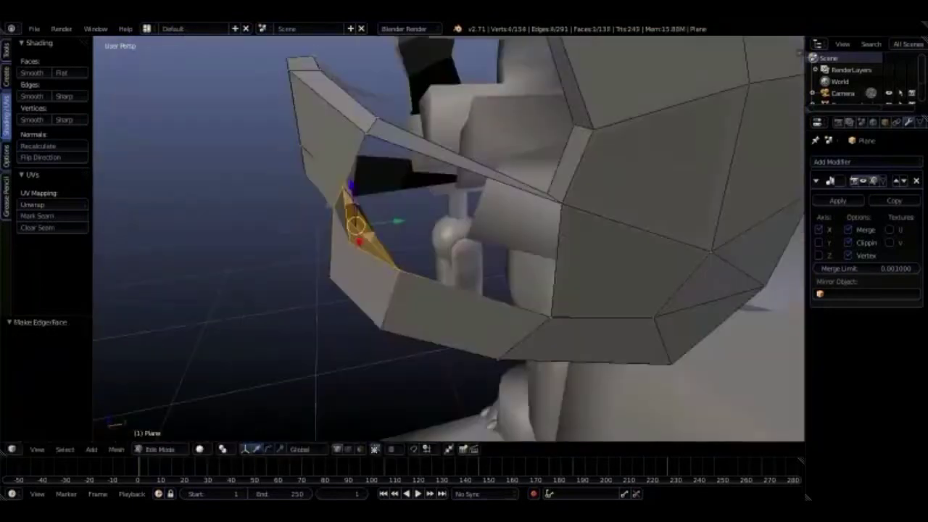
{"action": "key", "text": "g"}
{"action": "key", "text": "y"}
{"action": "key", "text": "Return"}
{"action": "scroll", "coordinate": [449, 240], "scroll_direction": "up", "scroll_amount": 3}
{"action": "middle_click_drag", "start_coordinate": [450, 240], "coordinate": [507, 239]}
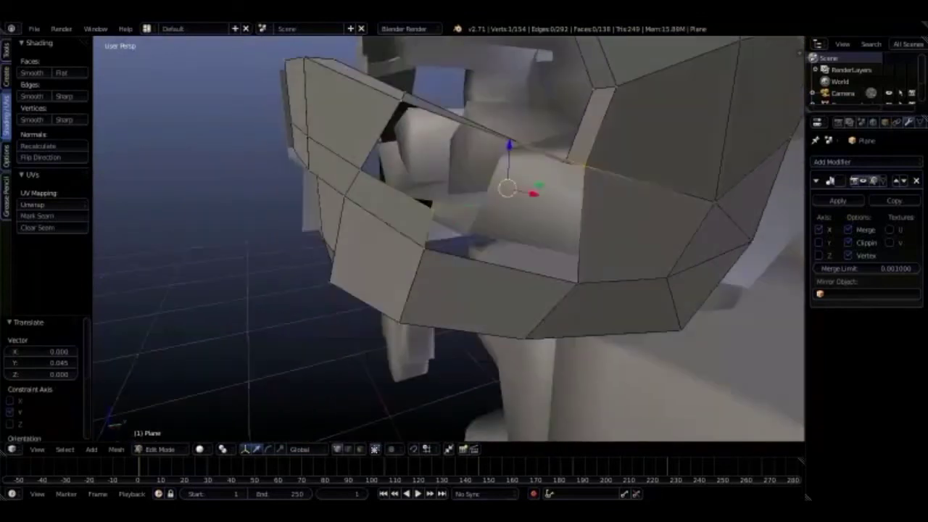
{"action": "key", "text": "f"}
Select two jaw band faces and delete them to form the slot.
{"action": "middle_click_drag", "start_coordinate": [450, 240], "coordinate": [493, 218]}
{"action": "right_click", "coordinate": [471, 177]}
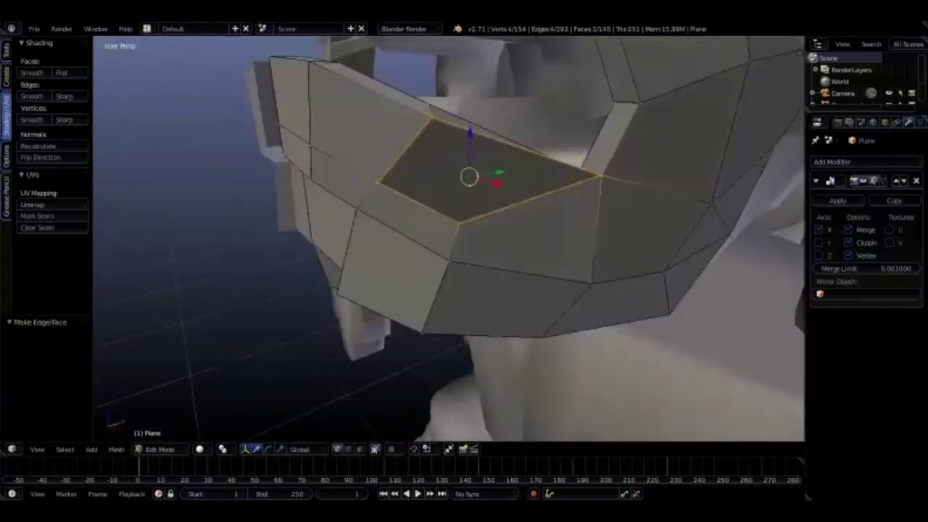
{"action": "mouse_move", "coordinate": [449, 239]}
{"action": "middle_mouse_down"}
{"action": "mouse_move", "coordinate": [493, 239]}
{"action": "mouse_move", "coordinate": [508, 217]}
{"action": "mouse_move", "coordinate": [435, 261]}
{"action": "middle_mouse_up"}
{"action": "key", "text": "KP_1"}
{"action": "right_click", "coordinate": [580, 166], "text": "shift"}
{"action": "key", "text": "x"}
{"action": "left_click", "coordinate": [404, 150]}
{"action": "key", "text": "KP_1"}
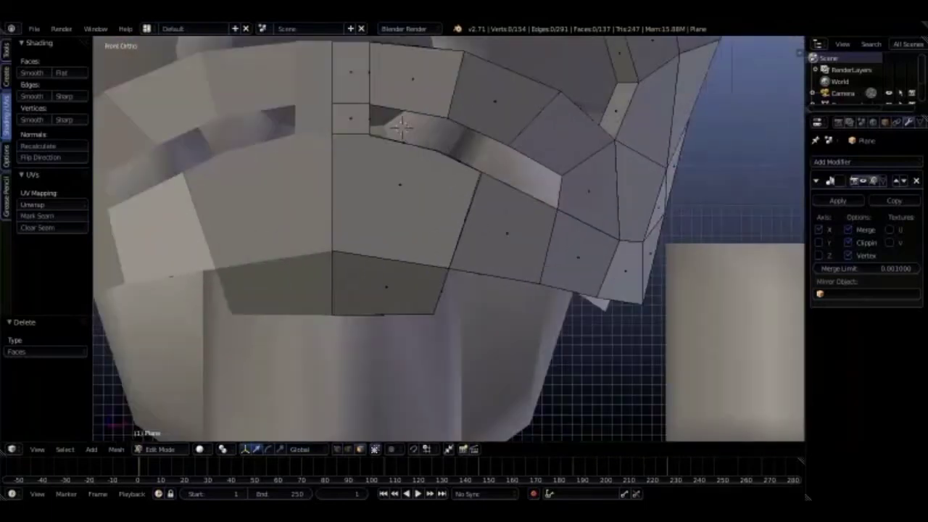
{"action": "scroll", "coordinate": [448, 238], "scroll_direction": "down", "scroll_amount": 1}
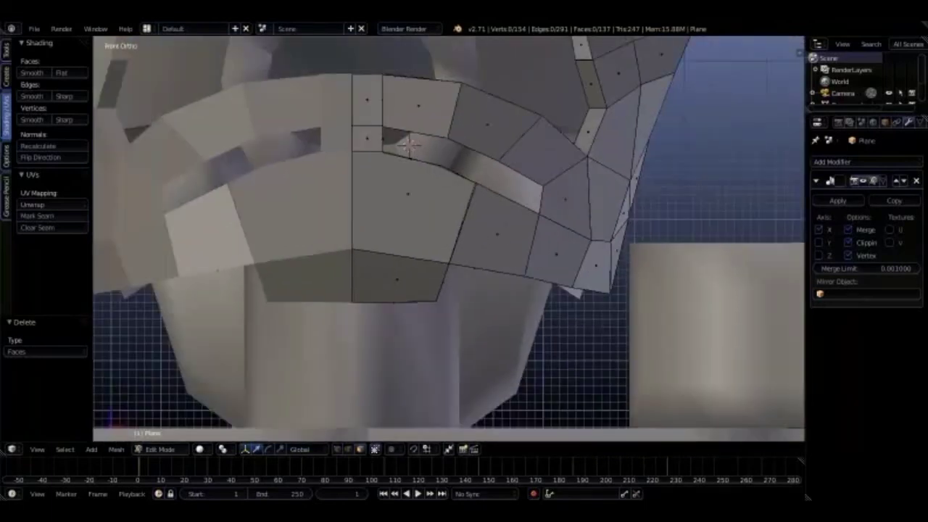
Add a Plane of radius 0.01 inside the slot as a vent.
{"action": "left_click", "coordinate": [6, 73]}
{"action": "left_click", "coordinate": [56, 84]}
{"action": "left_click", "coordinate": [56, 73]}
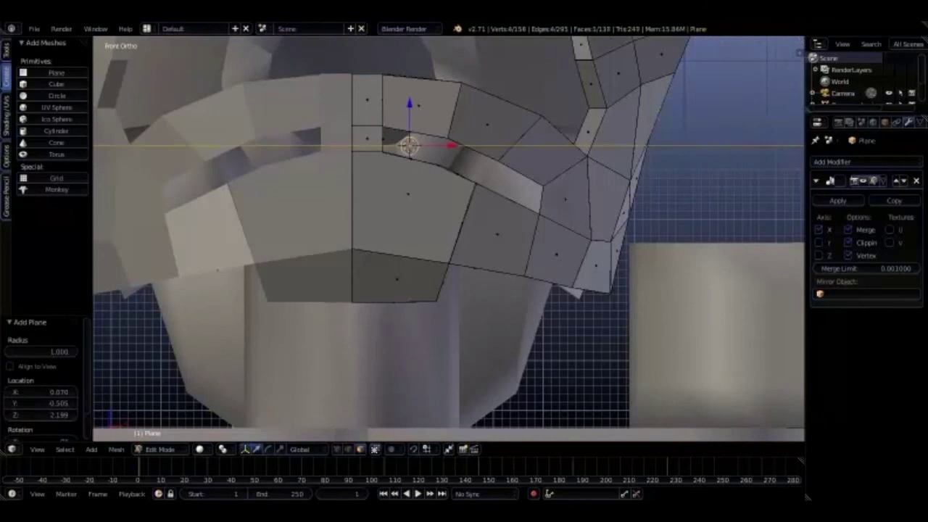
{"action": "type", "text": "0.01"}
{"action": "key", "text": "Return"}
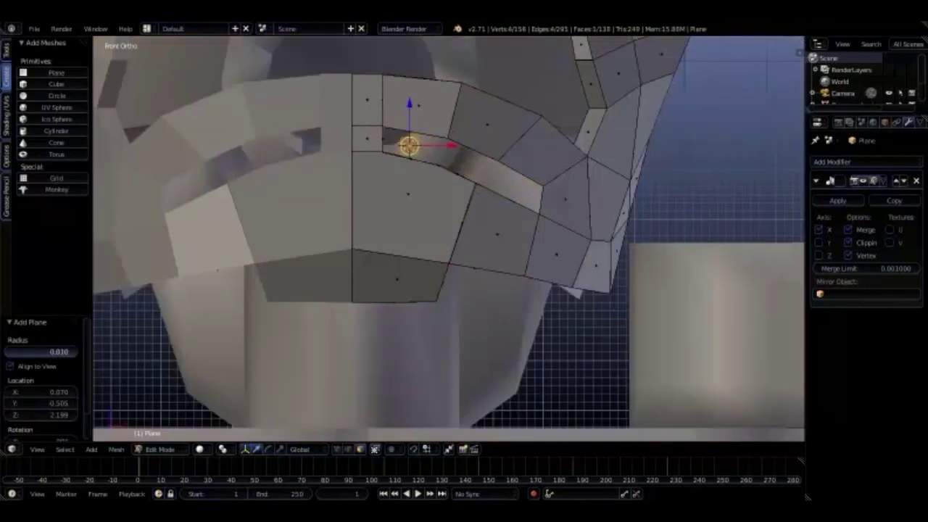
Move the vent plane along Y to set its depth and tilt it to follow the slot.
{"action": "key", "text": "KP_3"}
{"action": "key", "text": "g"}
{"action": "key", "text": "y"}
{"action": "key", "text": "Return"}
{"action": "key", "text": "KP_1"}
{"action": "scroll", "coordinate": [396, 186], "scroll_direction": "up", "scroll_amount": 3}
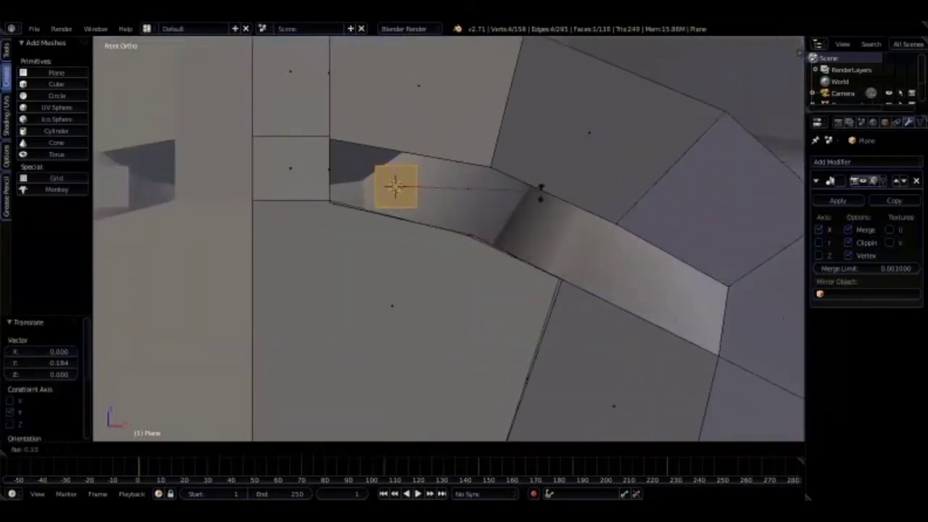
{"action": "key", "text": "Return"}
{"action": "scroll", "coordinate": [540, 190], "scroll_direction": "down", "scroll_amount": 5}
Duplicate the vent twice along the slot, rotating the copy to match the curve.
{"action": "key", "text": "shift+d"}
{"action": "key", "text": "Return"}
{"action": "key", "text": "r"}
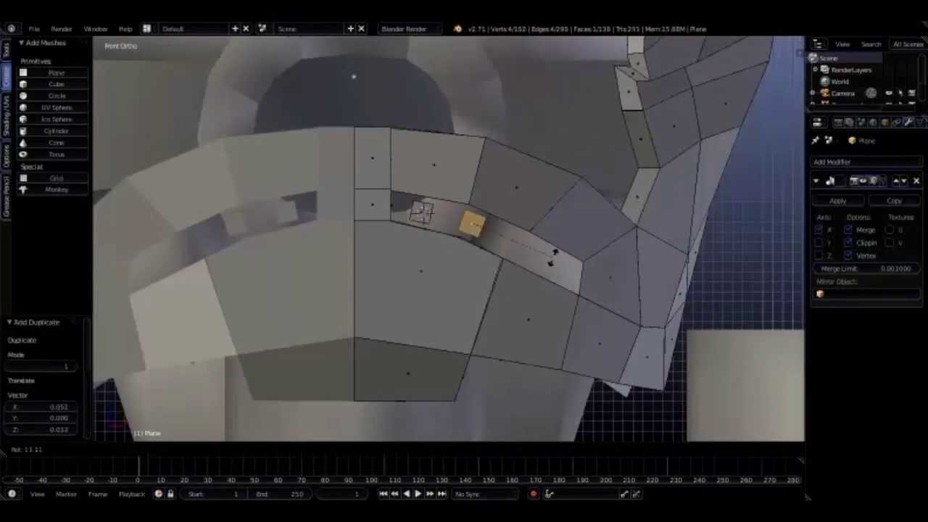
{"action": "key", "text": "Return"}
{"action": "key", "text": "shift+d"}
{"action": "key", "text": "Return"}
Push the vents back along Y and rotate the vertices about Z to follow the slot.
{"action": "key", "text": "Return"}
{"action": "key", "text": "KP_7"}
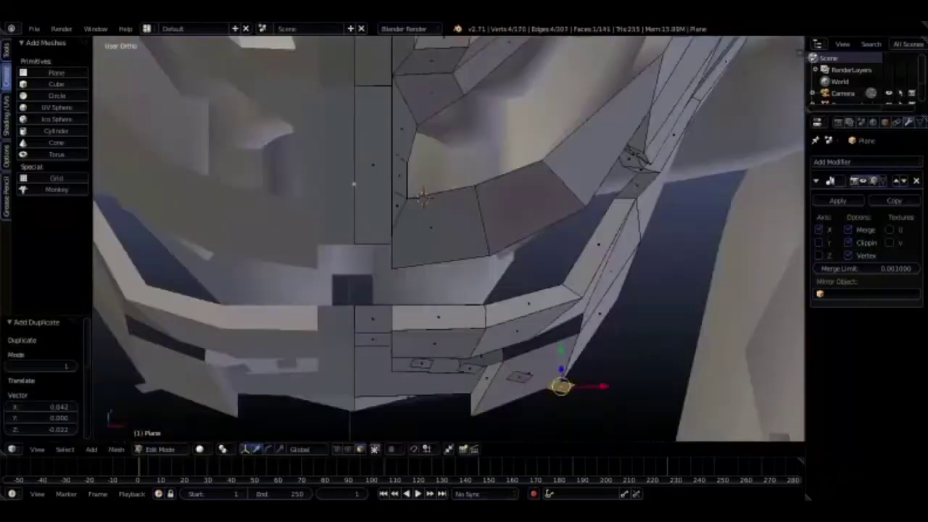
{"action": "key", "text": "g"}
{"action": "key", "text": "y"}
{"action": "key", "text": "Return"}
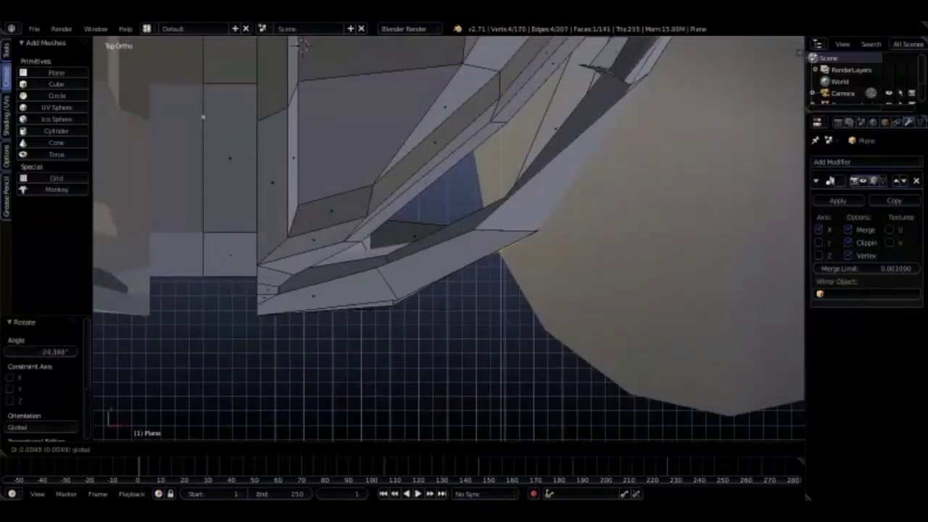
{"action": "middle_click_drag", "start_coordinate": [450, 239], "coordinate": [580, 188]}
{"action": "key", "text": "g"}
{"action": "key", "text": "Return"}
{"action": "mouse_move", "coordinate": [580, 107]}
{"action": "middle_mouse_down"}
{"action": "mouse_move", "coordinate": [660, 219]}
{"action": "mouse_move", "coordinate": [601, 249]}
{"action": "mouse_move", "coordinate": [613, 207]}
{"action": "mouse_move", "coordinate": [435, 290]}
{"action": "middle_mouse_up"}
{"action": "key", "text": "r"}
{"action": "key", "text": "z"}
Refine the vent vertices with further Y moves, cancelling an unneeded Z rotation.
{"action": "key", "text": "Return"}
{"action": "key", "text": "g"}
{"action": "key", "text": "y"}
{"action": "key", "text": "Return"}
{"action": "key", "text": "r"}
{"action": "key", "text": "z"}
{"action": "key", "text": "Escape"}
{"action": "mouse_move", "coordinate": [450, 239]}
{"action": "middle_mouse_down"}
{"action": "mouse_move", "coordinate": [493, 217]}
{"action": "mouse_move", "coordinate": [508, 232]}
{"action": "mouse_move", "coordinate": [523, 217]}
{"action": "middle_mouse_up"}
{"action": "key", "text": "g"}
{"action": "key", "text": "y"}
Nudge the vertices back along Y and fill a new face in the slot.
{"action": "key", "text": "Return"}
{"action": "key", "text": "g"}
{"action": "key", "text": "y"}
{"action": "mouse_move", "coordinate": [450, 239]}
{"action": "middle_mouse_down"}
{"action": "mouse_move", "coordinate": [479, 225]}
{"action": "mouse_move", "coordinate": [508, 239]}
{"action": "mouse_move", "coordinate": [523, 217]}
{"action": "mouse_move", "coordinate": [507, 218]}
{"action": "middle_mouse_up"}
{"action": "key", "text": "Return"}
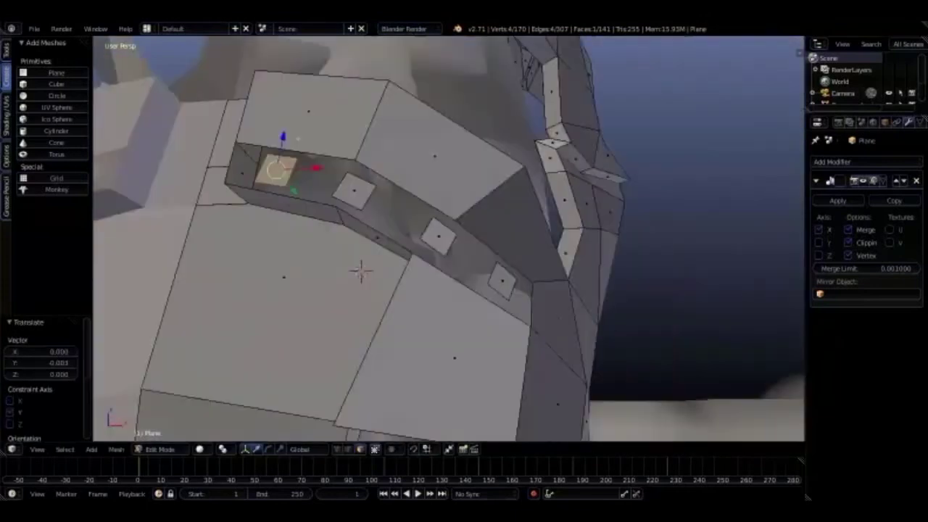
{"action": "key", "text": "KP_1"}
{"action": "mouse_move", "coordinate": [333, 181]}
{"action": "middle_mouse_down", "text": "shift"}
{"action": "mouse_move", "coordinate": [486, 210]}
{"action": "mouse_move", "coordinate": [416, 190]}
{"action": "middle_mouse_up", "text": "shift"}
{"action": "key", "text": "f"}
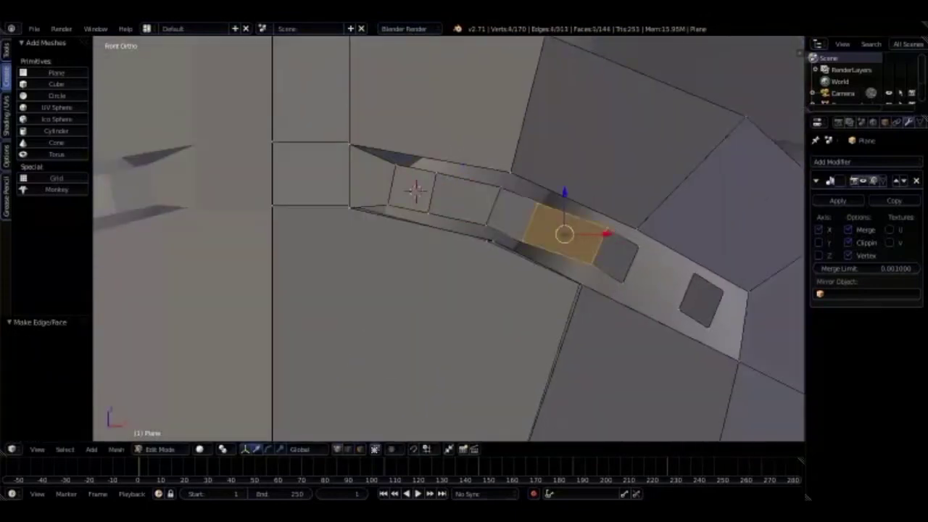
Join the vertices at the slot's end with a new edge and face.
{"action": "right_click", "coordinate": [491, 239]}
{"action": "scroll", "coordinate": [492, 239], "scroll_direction": "up", "scroll_amount": 1}
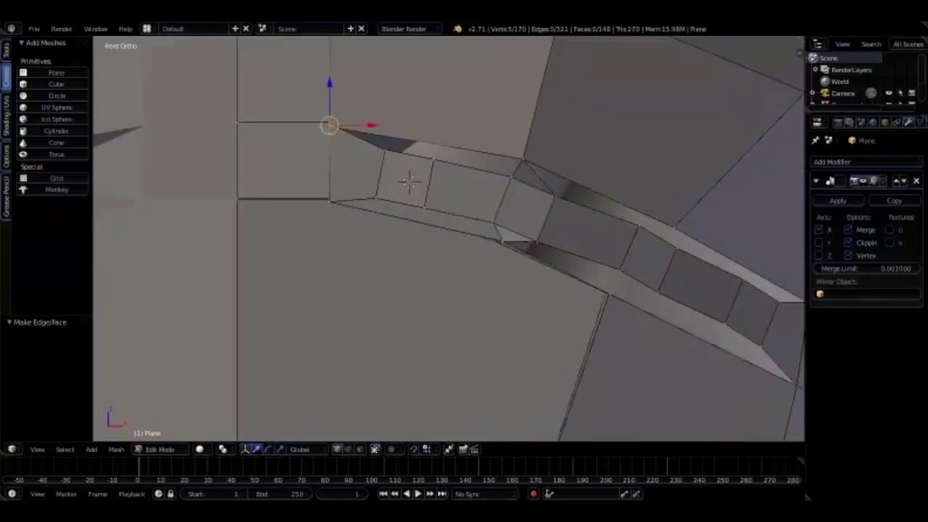
{"action": "middle_click_drag", "start_coordinate": [435, 218], "coordinate": [246, 141], "text": "shift"}
{"action": "right_click", "coordinate": [427, 206]}
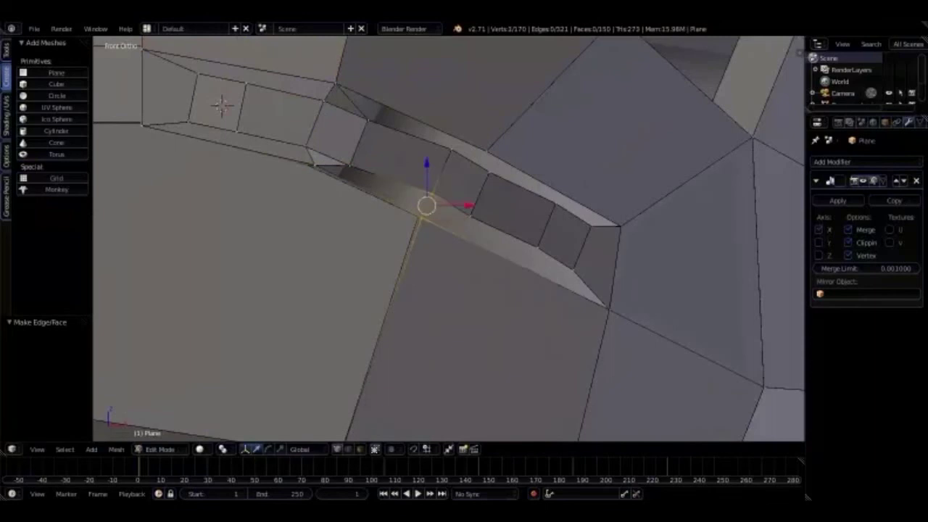
{"action": "key", "text": "f"}
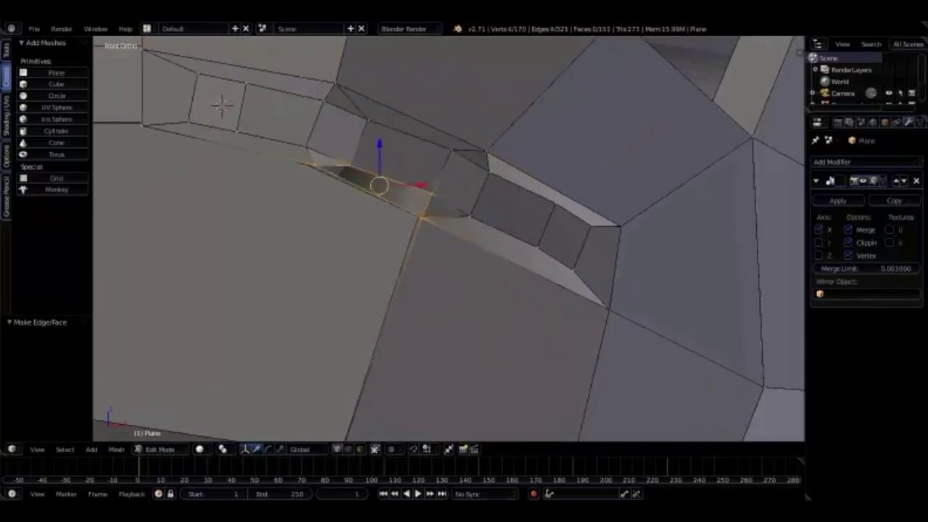
{"action": "key", "text": "f"}
Extrude the selected jaw band geometry into a short new strip, checked from the front view.
{"action": "middle_click_drag", "start_coordinate": [436, 239], "coordinate": [435, 131]}
{"action": "mouse_move", "coordinate": [432, 392]}
{"action": "middle_mouse_down"}
{"action": "mouse_move", "coordinate": [537, 166]}
{"action": "mouse_move", "coordinate": [573, 196]}
{"action": "mouse_move", "coordinate": [539, 186]}
{"action": "middle_mouse_up"}
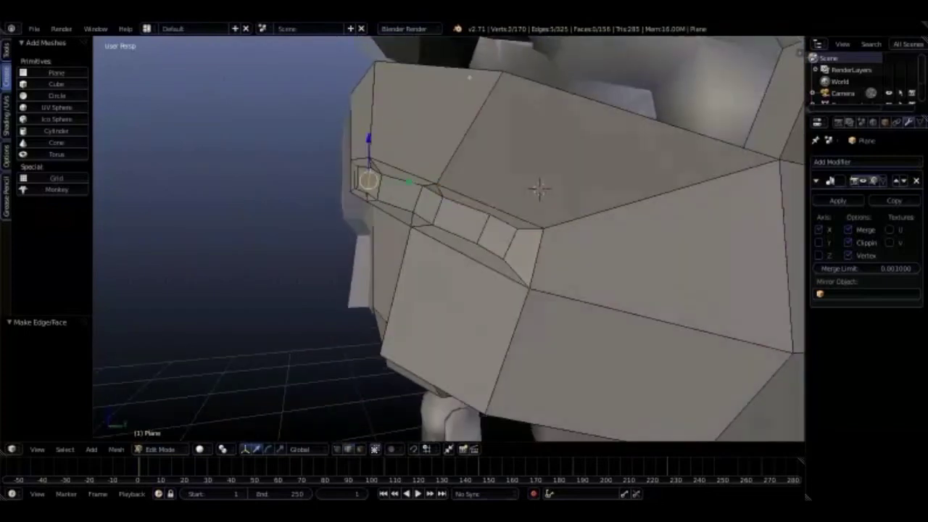
{"action": "key", "text": "g"}
{"action": "left_click", "coordinate": [601, 201]}
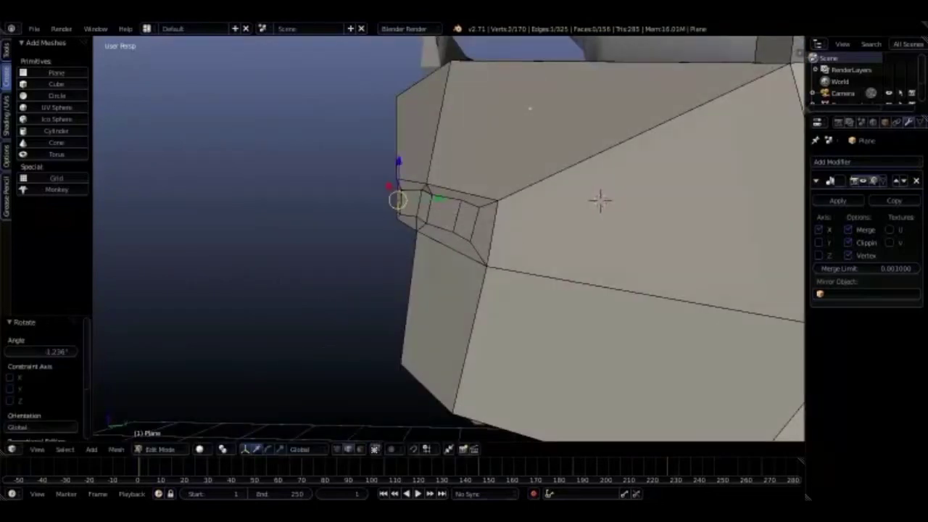
{"action": "mouse_move", "coordinate": [464, 239]}
{"action": "middle_mouse_down"}
{"action": "mouse_move", "coordinate": [464, 189]}
{"action": "mouse_move", "coordinate": [479, 160]}
{"action": "middle_mouse_up"}
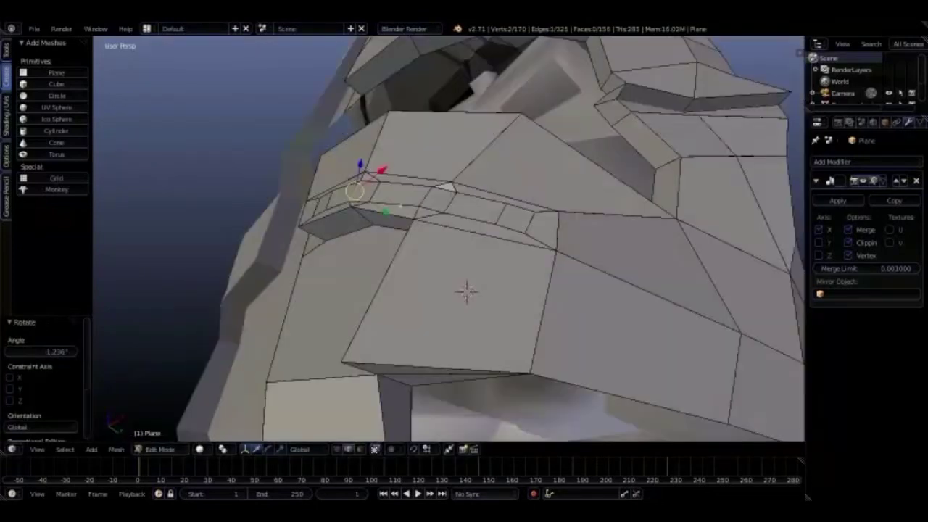
{"action": "mouse_move", "coordinate": [465, 239]}
{"action": "middle_mouse_down"}
{"action": "mouse_move", "coordinate": [406, 203]}
{"action": "mouse_move", "coordinate": [501, 122]}
{"action": "mouse_move", "coordinate": [435, 167]}
{"action": "middle_mouse_up"}
{"action": "key", "text": "e"}
{"action": "left_click", "coordinate": [500, 122]}
{"action": "scroll", "coordinate": [500, 121], "scroll_direction": "down", "scroll_amount": 5}
{"action": "key", "text": "KP_1"}
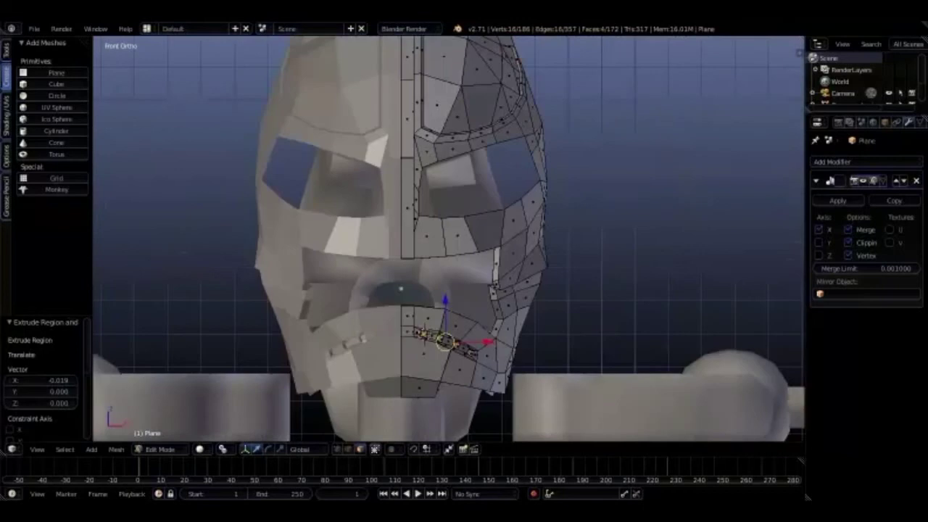
Confirm the loop cut across the brow band and delete the selected faces.
{"action": "scroll", "coordinate": [450, 290], "scroll_direction": "up", "scroll_amount": 4}
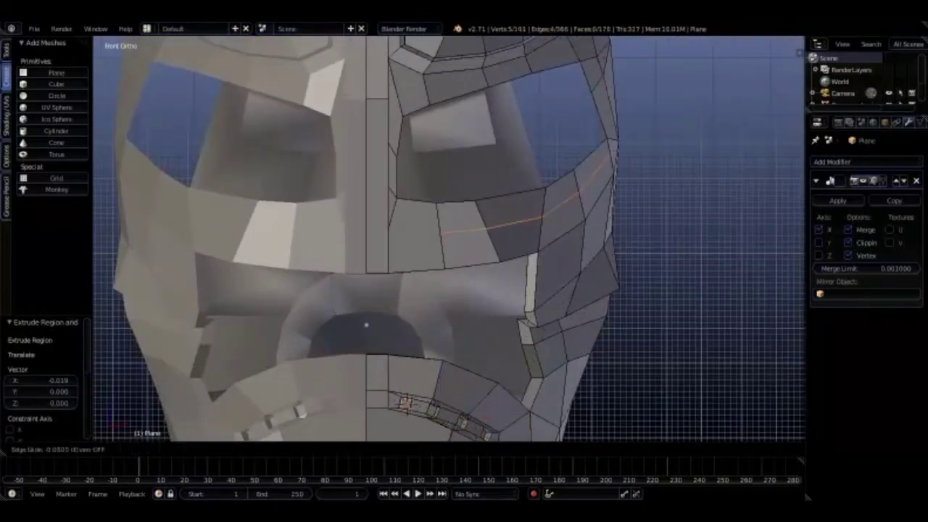
{"action": "key", "text": "Return"}
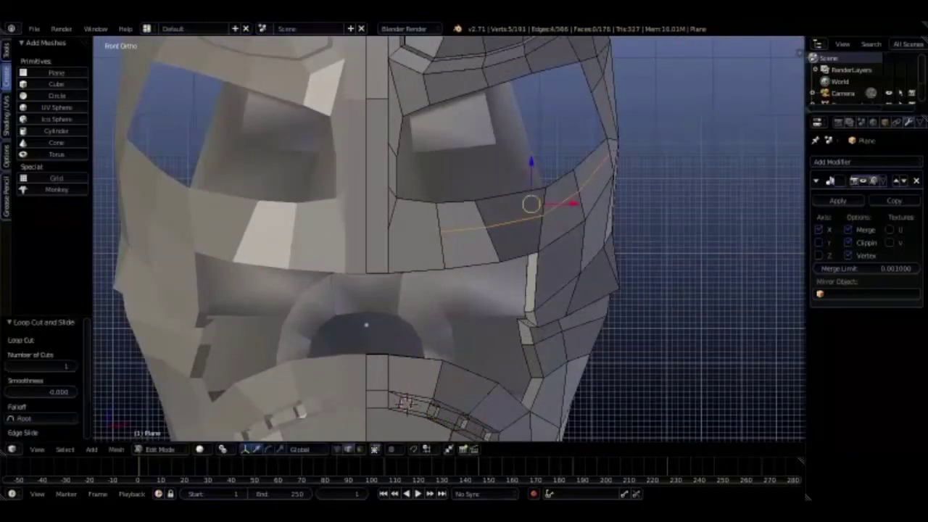
{"action": "scroll", "coordinate": [450, 239], "scroll_direction": "up", "scroll_amount": 3}
{"action": "scroll", "coordinate": [449, 239], "scroll_direction": "down", "scroll_amount": 2}
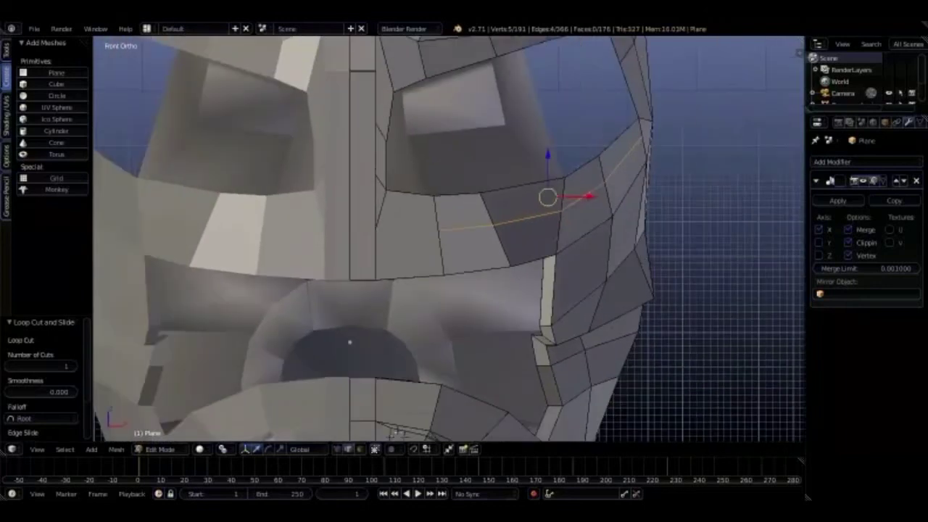
{"action": "key", "text": "x"}
{"action": "scroll", "coordinate": [449, 239], "scroll_direction": "up", "scroll_amount": 2}
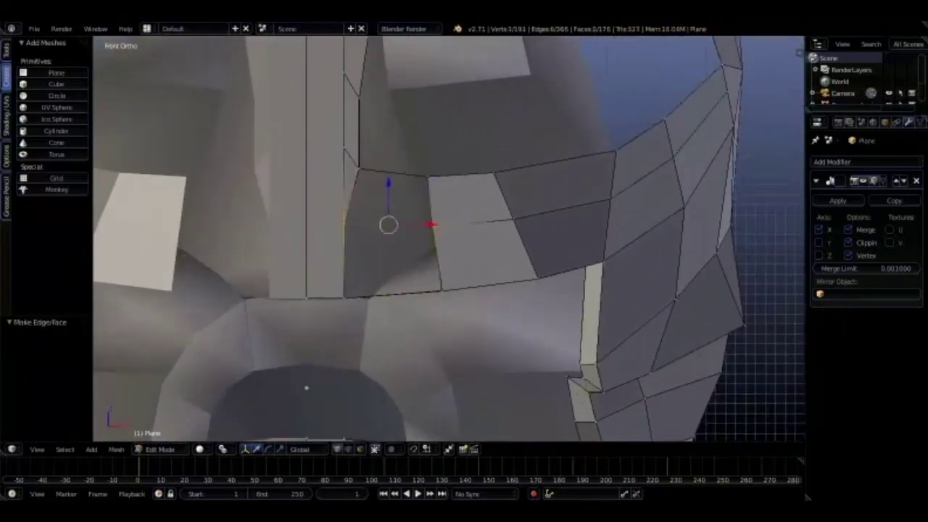
{"action": "scroll", "coordinate": [450, 239], "scroll_direction": "down", "scroll_amount": 3}
{"action": "scroll", "coordinate": [449, 239], "scroll_direction": "up", "scroll_amount": 2}
Remove the stray face, then delete only faces and the leftover edges around the loop.
{"action": "right_click", "coordinate": [445, 209]}
{"action": "key", "text": "x"}
{"action": "left_click", "coordinate": [515, 233]}
{"action": "scroll", "coordinate": [450, 240], "scroll_direction": "up", "scroll_amount": 2}
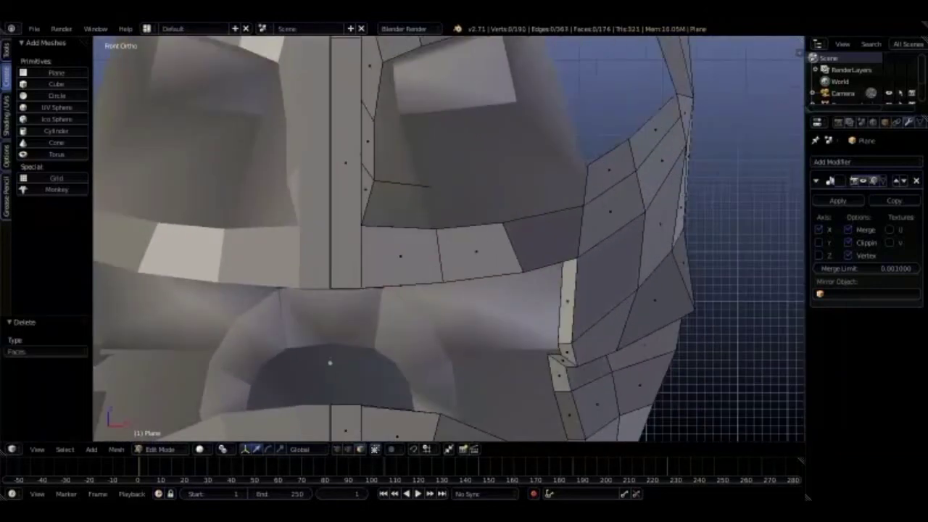
{"action": "key", "text": "x"}
{"action": "left_click", "coordinate": [383, 344]}
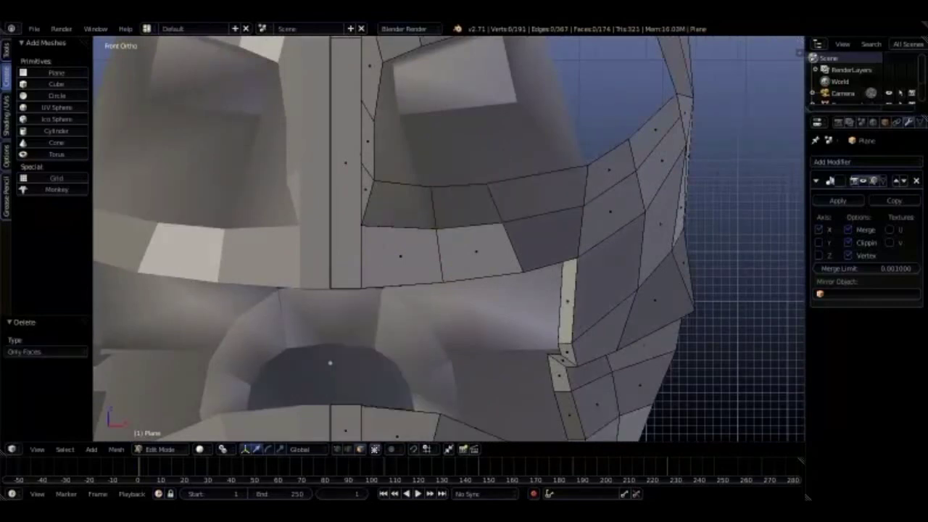
{"action": "key", "text": "x"}
{"action": "left_click", "coordinate": [505, 175]}
{"action": "scroll", "coordinate": [409, 207], "scroll_direction": "down", "scroll_amount": 3}
{"action": "scroll", "coordinate": [410, 207], "scroll_direction": "up", "scroll_amount": 3}
Rotate the small square vent 9.264° to follow the brow band.
{"action": "scroll", "coordinate": [410, 207], "scroll_direction": "up", "scroll_amount": 1}
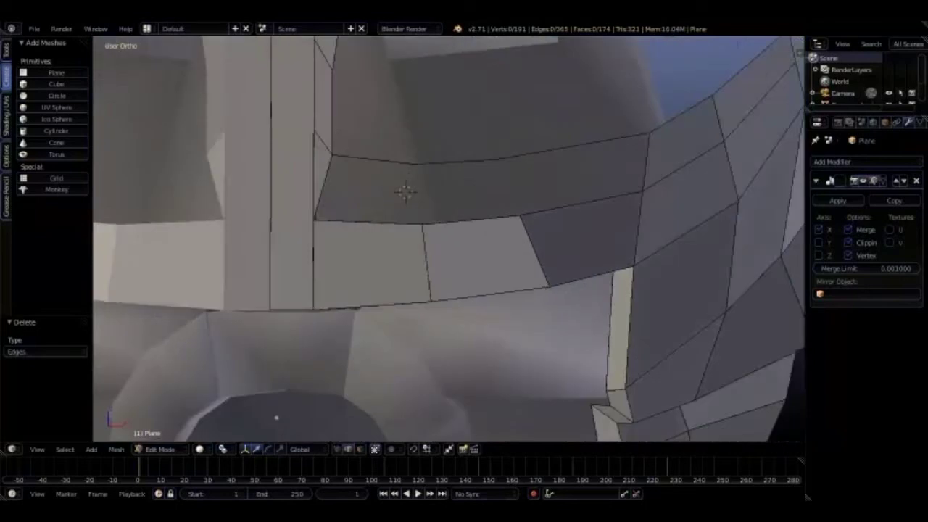
{"action": "scroll", "coordinate": [402, 199], "scroll_direction": "down", "scroll_amount": 3}
{"action": "scroll", "coordinate": [395, 196], "scroll_direction": "up", "scroll_amount": 3}
{"action": "scroll", "coordinate": [385, 189], "scroll_direction": "up", "scroll_amount": 1}
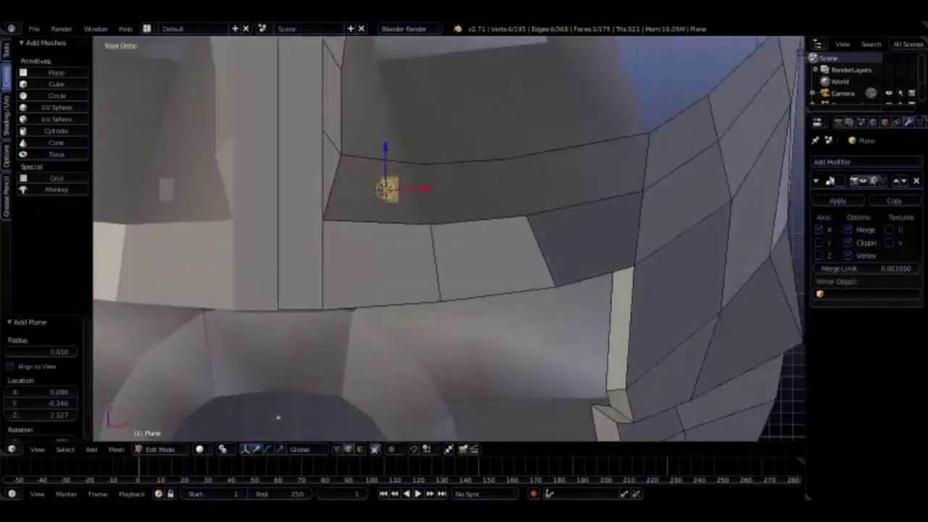
{"action": "scroll", "coordinate": [421, 190], "scroll_direction": "down", "scroll_amount": 3}
{"action": "key", "text": "r"}
{"action": "left_click", "coordinate": [417, 190]}
{"action": "scroll", "coordinate": [420, 190], "scroll_direction": "up", "scroll_amount": 3}
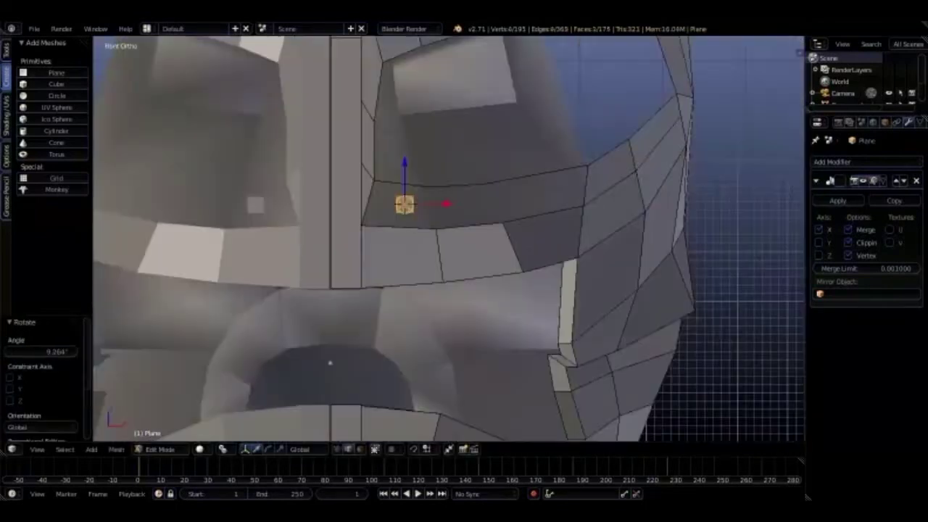
{"action": "scroll", "coordinate": [429, 197], "scroll_direction": "up", "scroll_amount": 2}
Duplicate the vent three times, spacing the copies along the brow band.
{"action": "key", "text": "shift+d"}
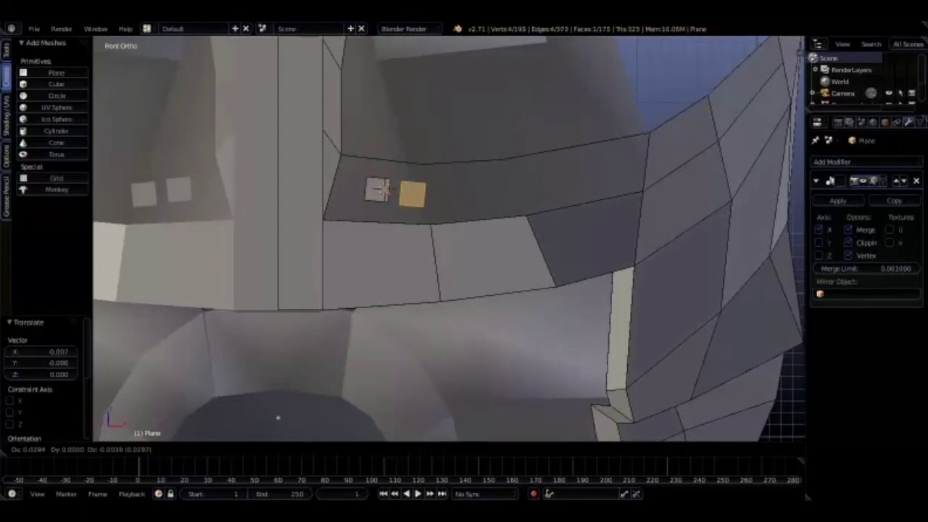
{"action": "left_click", "coordinate": [435, 193]}
{"action": "key", "text": "shift+d"}
{"action": "left_click", "coordinate": [508, 188]}
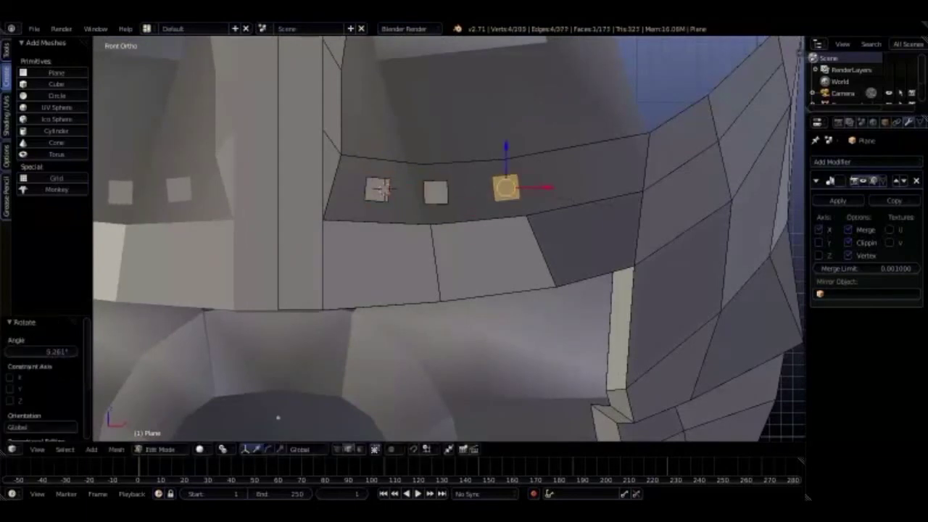
{"action": "key", "text": "shift+d"}
{"action": "left_click", "coordinate": [537, 187]}
{"action": "middle_click_drag", "start_coordinate": [537, 187], "coordinate": [525, 290]}
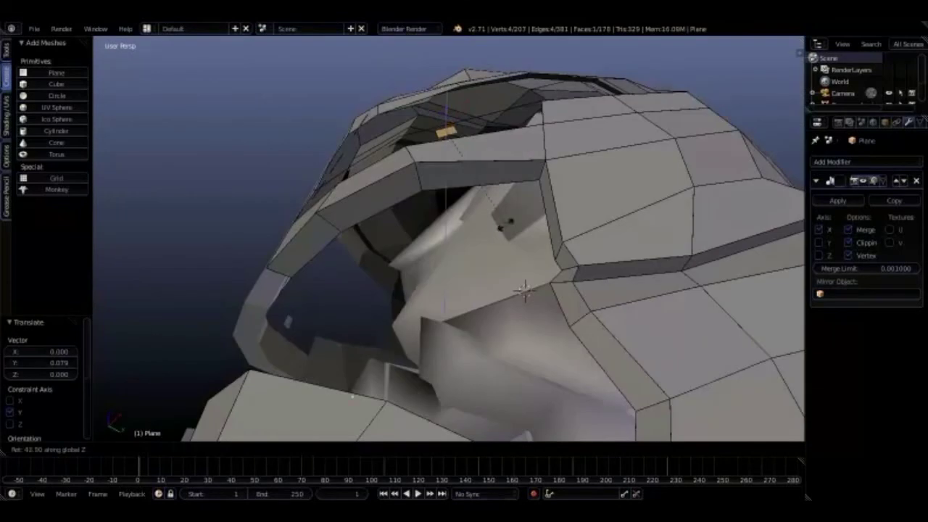
Rotate the outer vents about Z, one to 22.626°, and nudge them along Y.
{"action": "key", "text": "r"}
{"action": "key", "text": "z"}
{"action": "left_click", "coordinate": [503, 227]}
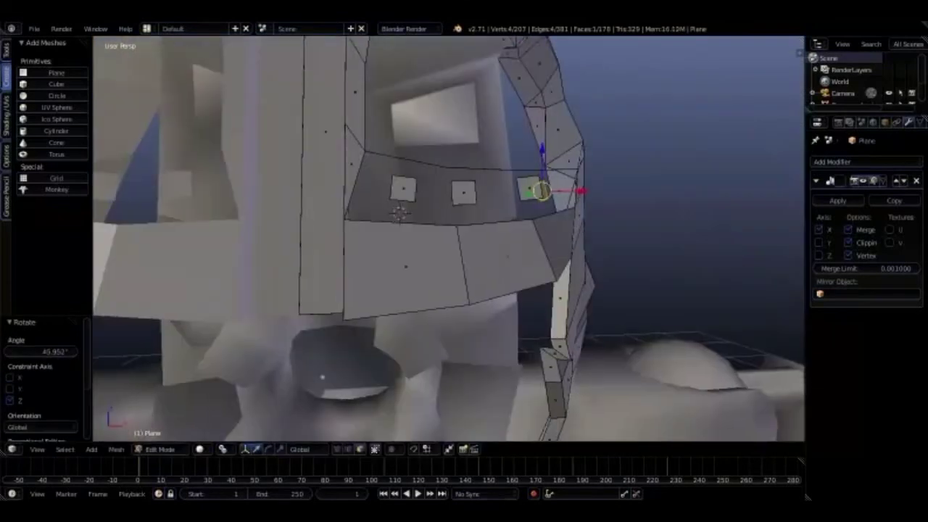
{"action": "mouse_move", "coordinate": [503, 227]}
{"action": "middle_mouse_down"}
{"action": "mouse_move", "coordinate": [518, 328]}
{"action": "mouse_move", "coordinate": [455, 321]}
{"action": "mouse_move", "coordinate": [779, 240]}
{"action": "mouse_move", "coordinate": [550, 228]}
{"action": "middle_mouse_up"}
{"action": "key", "text": "g"}
{"action": "key", "text": "y"}
{"action": "left_click", "coordinate": [518, 327]}
{"action": "key", "text": "r"}
{"action": "left_click", "coordinate": [468, 325]}
{"action": "key", "text": "g"}
{"action": "key", "text": "y"}
{"action": "left_click", "coordinate": [779, 240]}
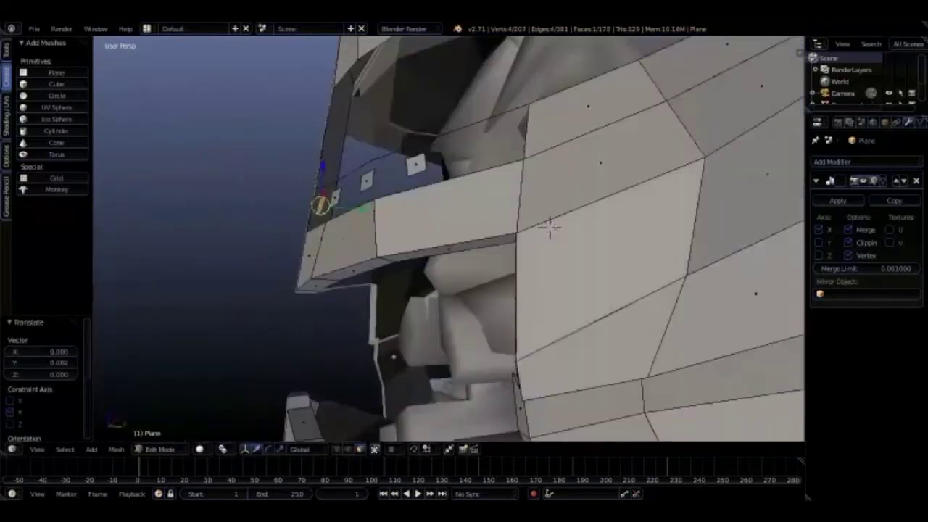
Fill the gaps beside the vents with new faces, including a triangle.
{"action": "key", "text": "KP_1"}
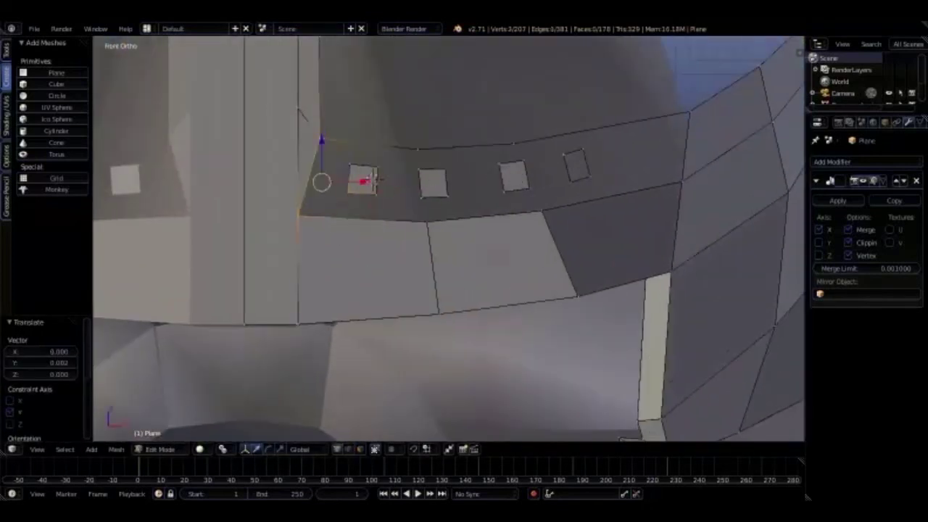
{"action": "key", "text": "f"}
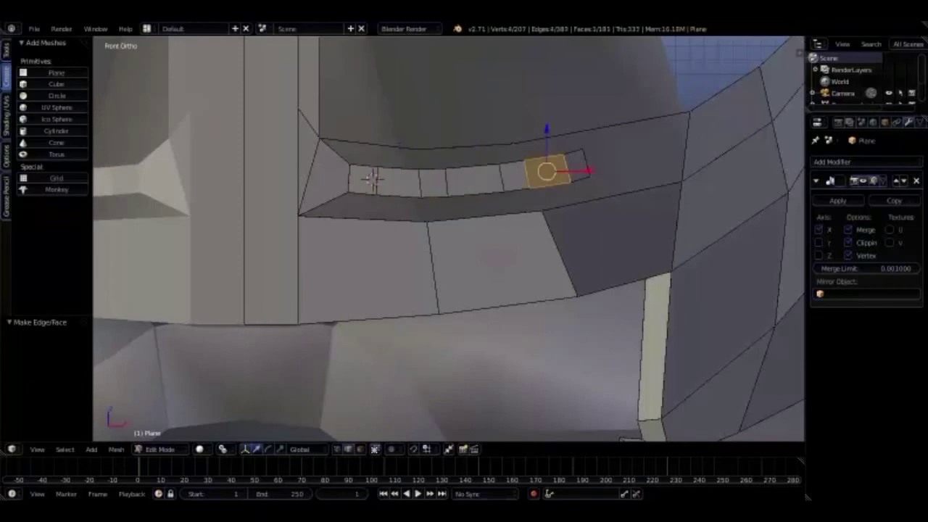
{"action": "key", "text": "f"}
{"action": "scroll", "coordinate": [362, 174], "scroll_direction": "up", "scroll_amount": 1}
{"action": "key", "text": "f"}
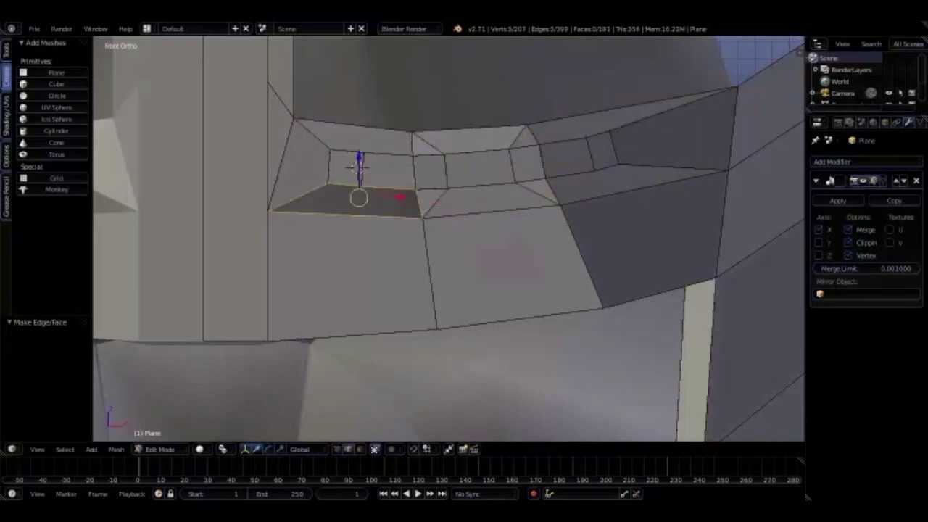
{"action": "mouse_move", "coordinate": [355, 169]}
{"action": "middle_mouse_down"}
{"action": "mouse_move", "coordinate": [519, 163]}
{"action": "mouse_move", "coordinate": [362, 290]}
{"action": "middle_mouse_up"}
Extrude the selected band faces, then inspect the helmet around the head in Object Mode.
{"action": "key", "text": "e"}
{"action": "left_click", "coordinate": [518, 163]}
{"action": "left_click", "coordinate": [156, 450]}
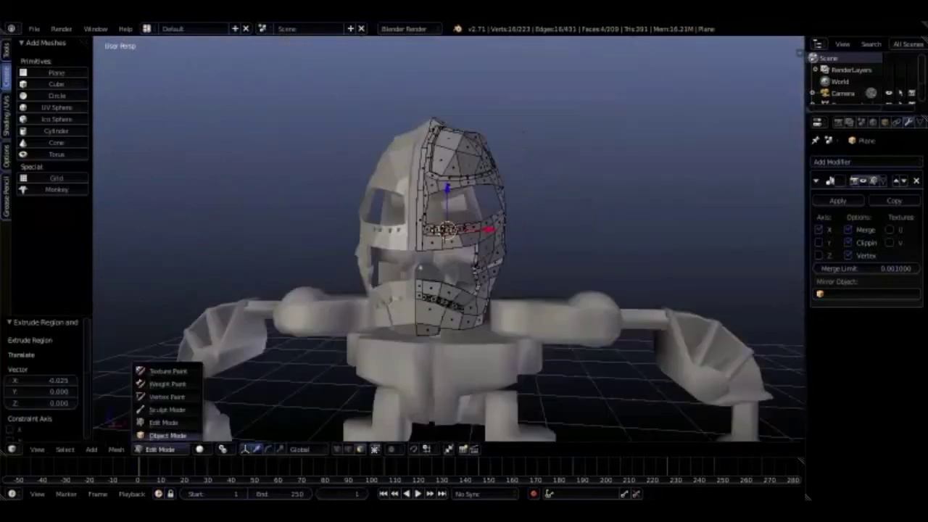
{"action": "left_click", "coordinate": [168, 435]}
{"action": "middle_click_drag", "start_coordinate": [435, 290], "coordinate": [508, 218]}
{"action": "scroll", "coordinate": [446, 206], "scroll_direction": "up", "scroll_amount": 3}
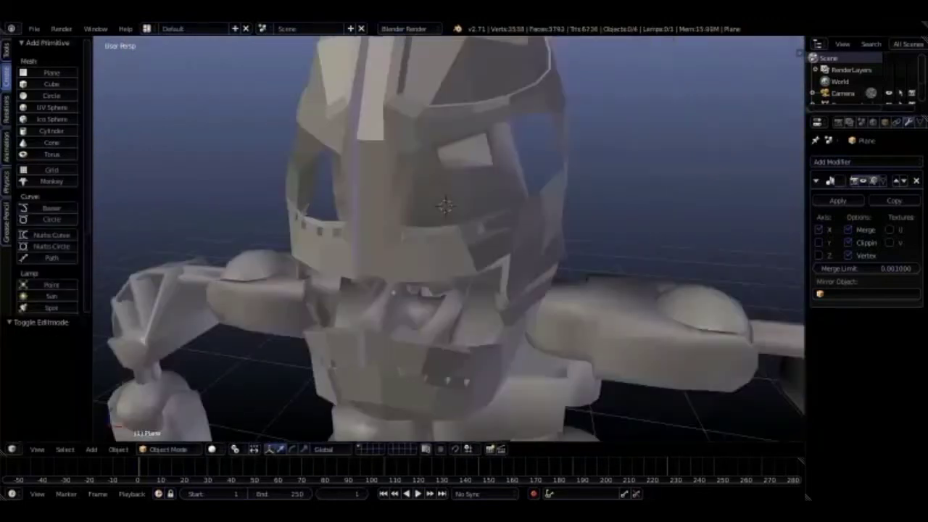
{"action": "mouse_move", "coordinate": [446, 206]}
{"action": "middle_mouse_down"}
{"action": "mouse_move", "coordinate": [491, 202]}
{"action": "mouse_move", "coordinate": [435, 254]}
{"action": "mouse_move", "coordinate": [513, 185]}
{"action": "middle_mouse_up"}
Back in Edit Mode, move the selected helmet geometry along the Y axis.
{"action": "left_click", "coordinate": [167, 450]}
{"action": "left_click", "coordinate": [168, 424]}
{"action": "key", "text": "g"}
{"action": "key", "text": "y"}
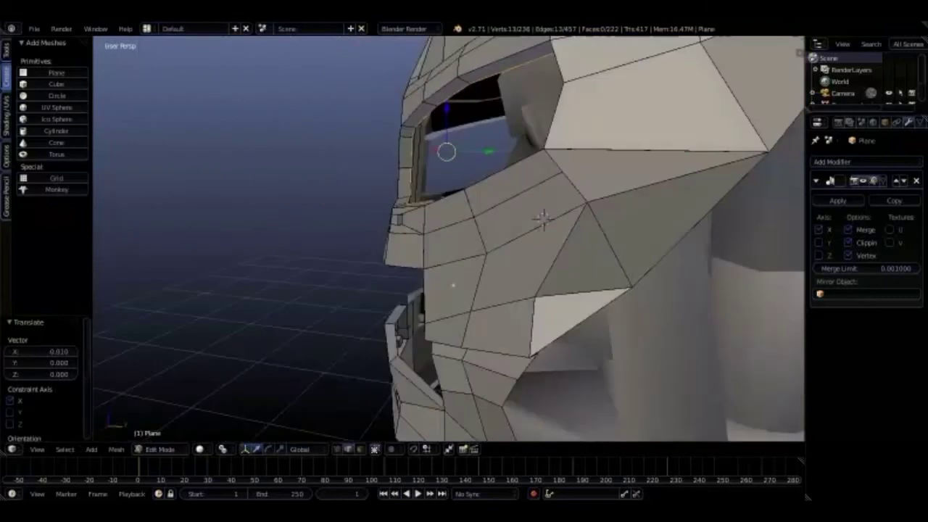
Zoom out to view the whole robot and re-enter Edit Mode on the helmet.
{"action": "scroll", "coordinate": [543, 217], "scroll_direction": "down", "scroll_amount": 3}
{"action": "middle_click_drag", "start_coordinate": [544, 218], "coordinate": [504, 204]}
{"action": "key", "text": "Tab"}
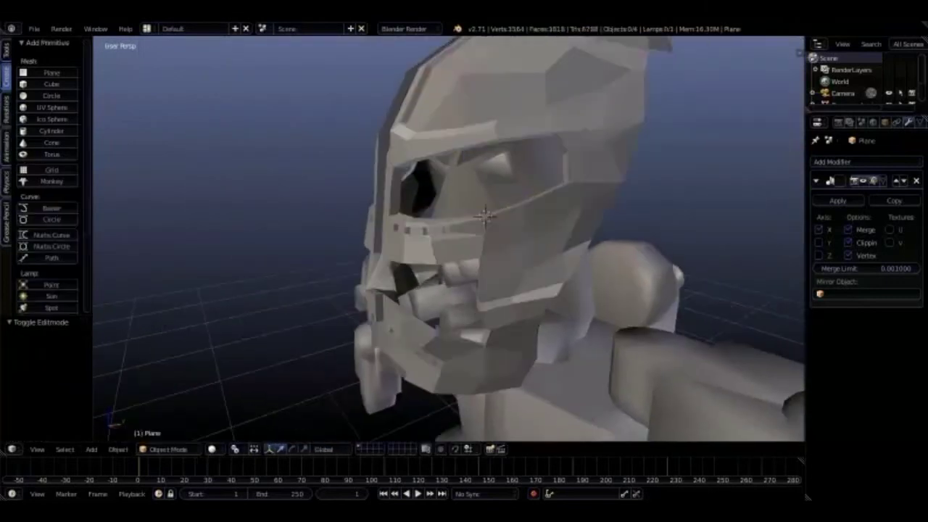
{"action": "scroll", "coordinate": [473, 231], "scroll_direction": "down", "scroll_amount": 3}
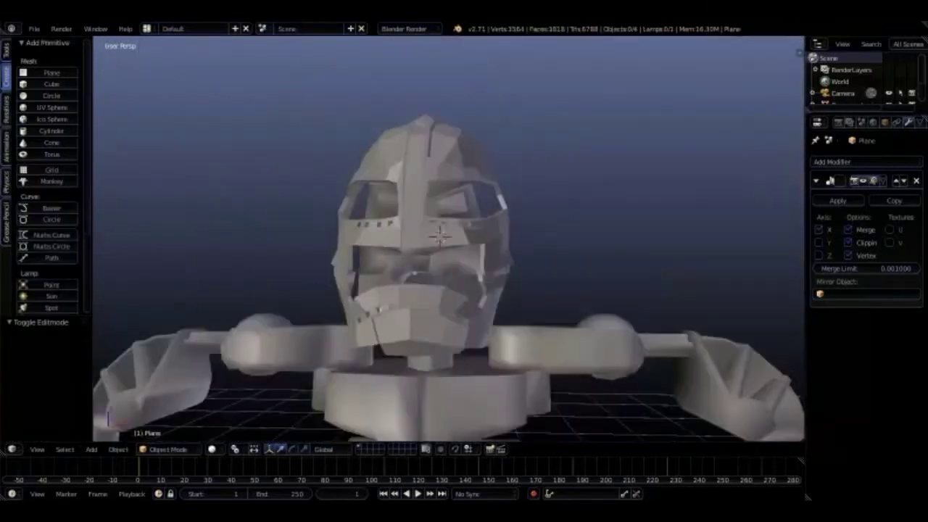
{"action": "left_click", "coordinate": [167, 450]}
{"action": "left_click", "coordinate": [167, 423]}
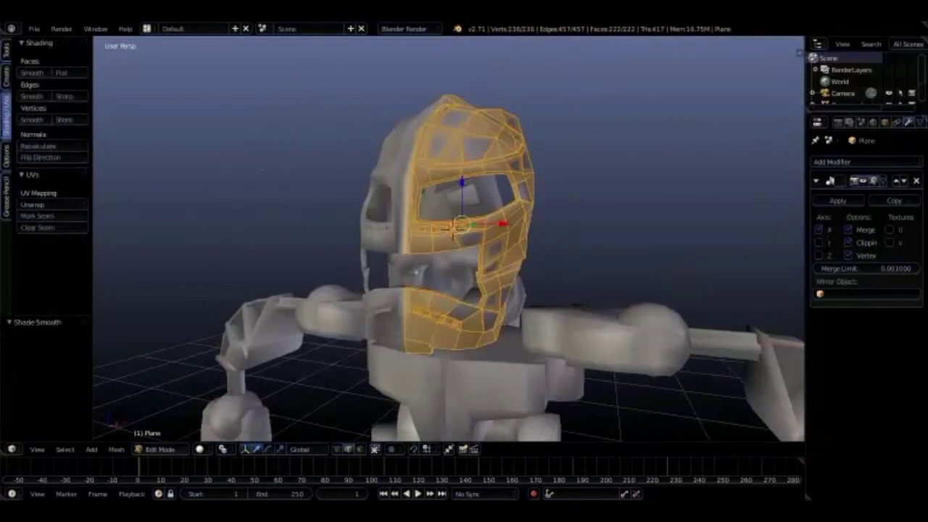
In Object Mode, select the scene lamp and reposition it around the robot.
{"action": "key", "text": "Tab"}
{"action": "right_click", "coordinate": [671, 399]}
{"action": "key", "text": "g"}
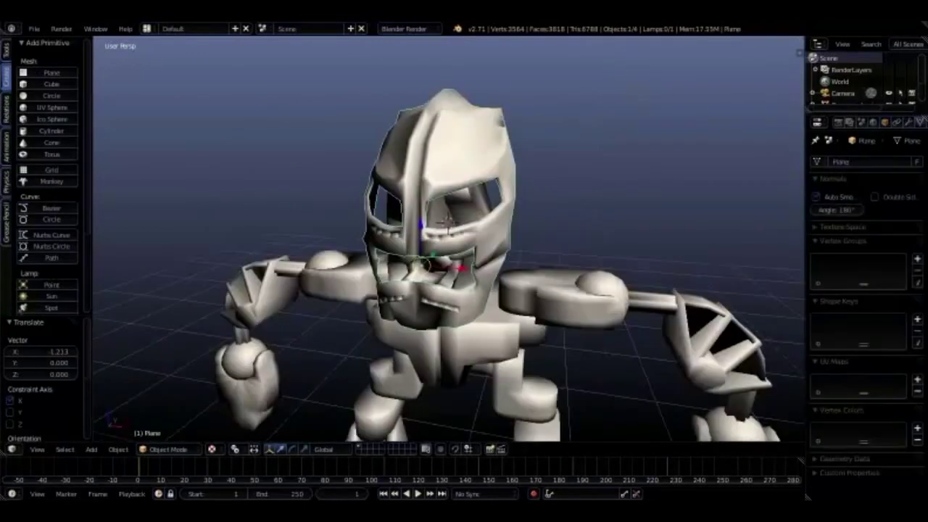
{"action": "mouse_move", "coordinate": [464, 239]}
{"action": "middle_mouse_down"}
{"action": "mouse_move", "coordinate": [428, 233]}
{"action": "mouse_move", "coordinate": [435, 240]}
{"action": "mouse_move", "coordinate": [485, 226]}
{"action": "mouse_move", "coordinate": [465, 240]}
{"action": "middle_mouse_up"}
{"action": "right_click", "coordinate": [599, 94]}
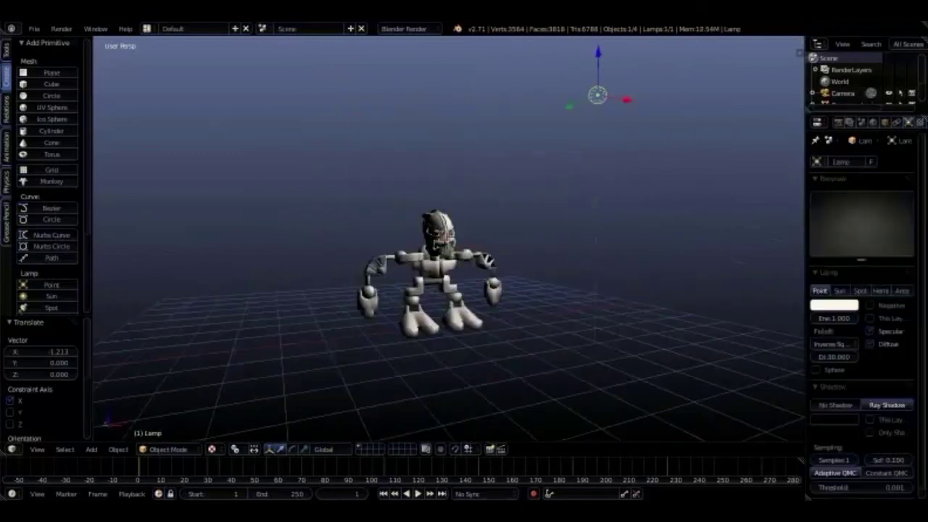